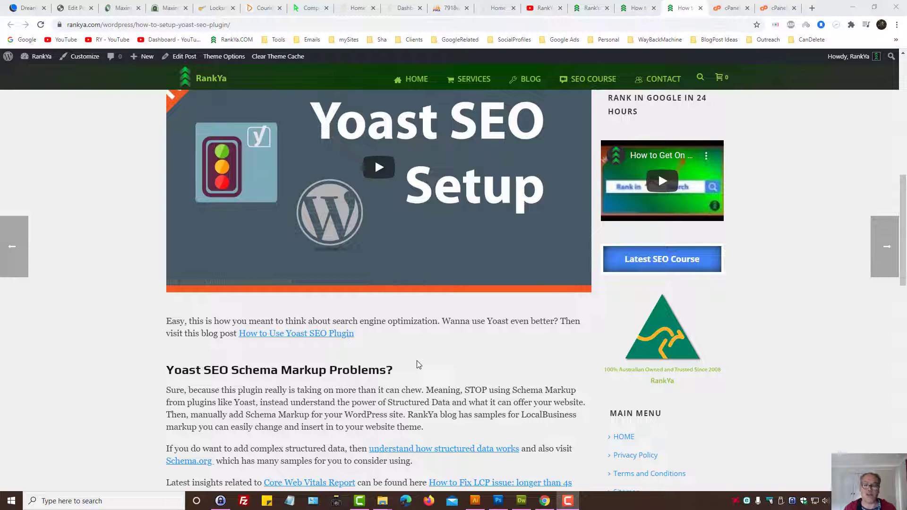
Step: Look over the Yoast SEO setup post and the RankYa YouTube channel, ending on the How to Use Yoast SEO Plugin in WordPress post
scroll(168, 369, up, 2)
scroll(146, 368, up, 3)
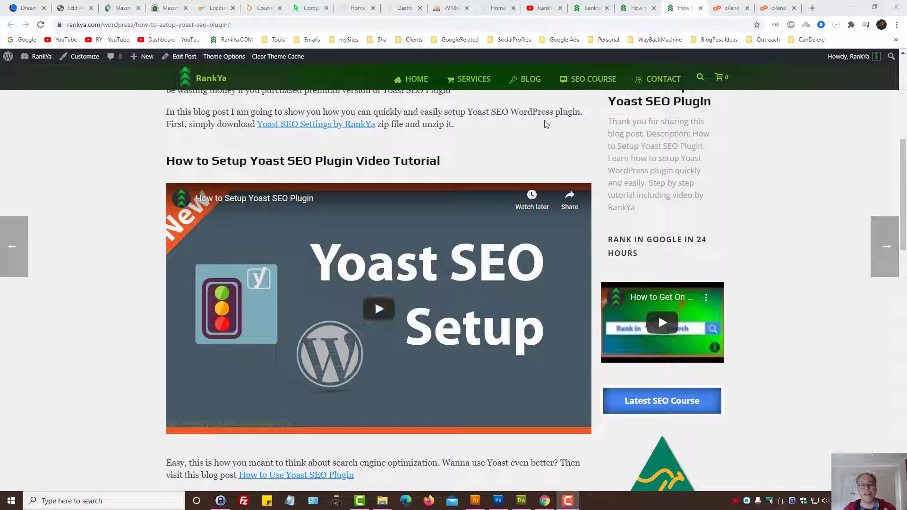
click(542, 6)
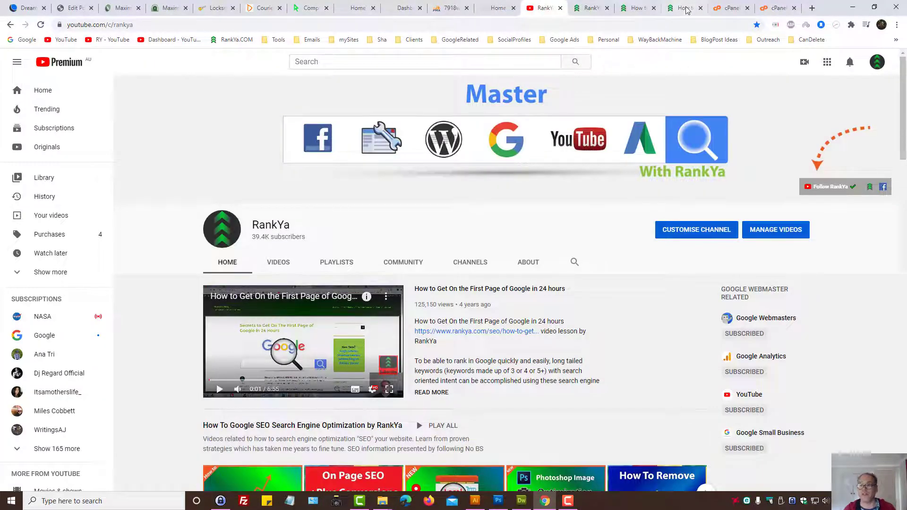
click(638, 8)
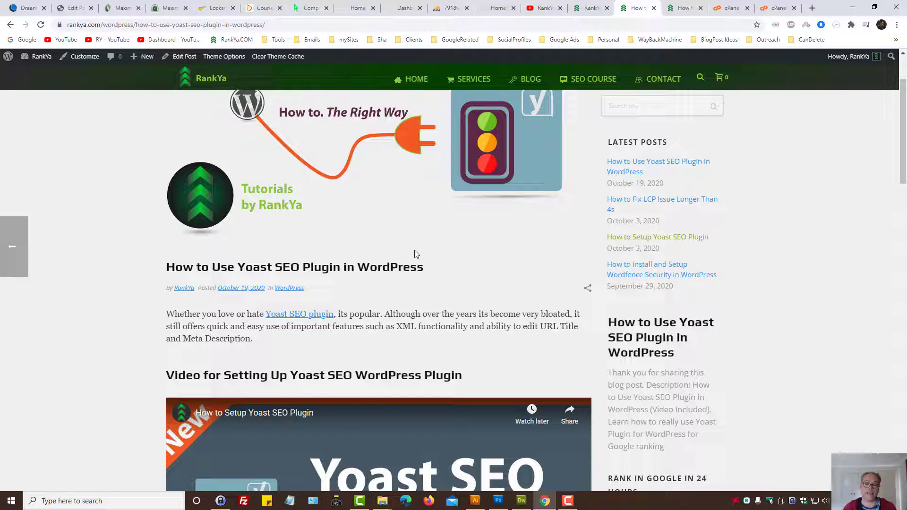
click(539, 6)
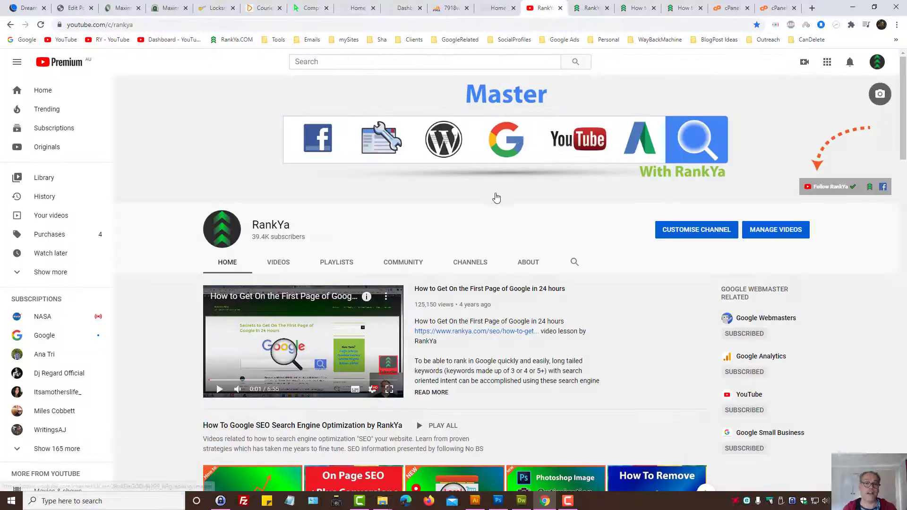
click(636, 8)
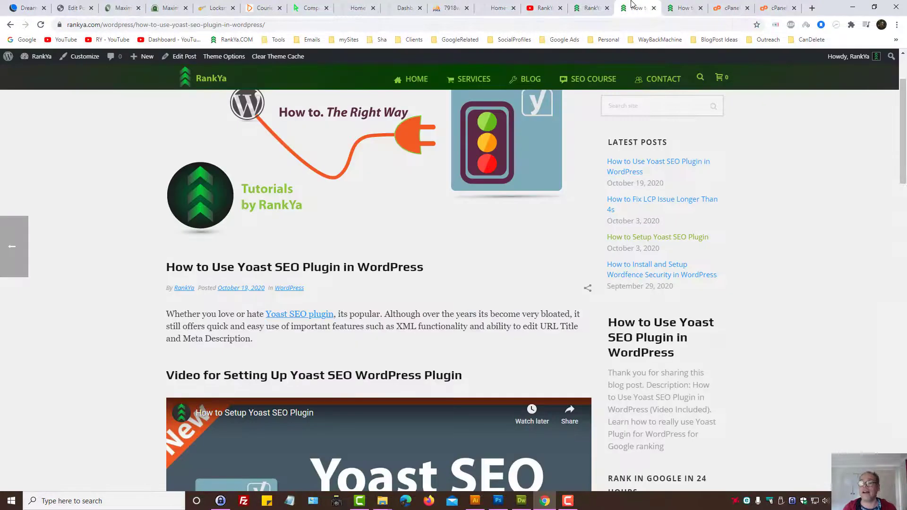
Step: Read the introduction and the setup video section of the How to Use Yoast SEO Plugin in WordPress post
scroll(428, 292, down, 1)
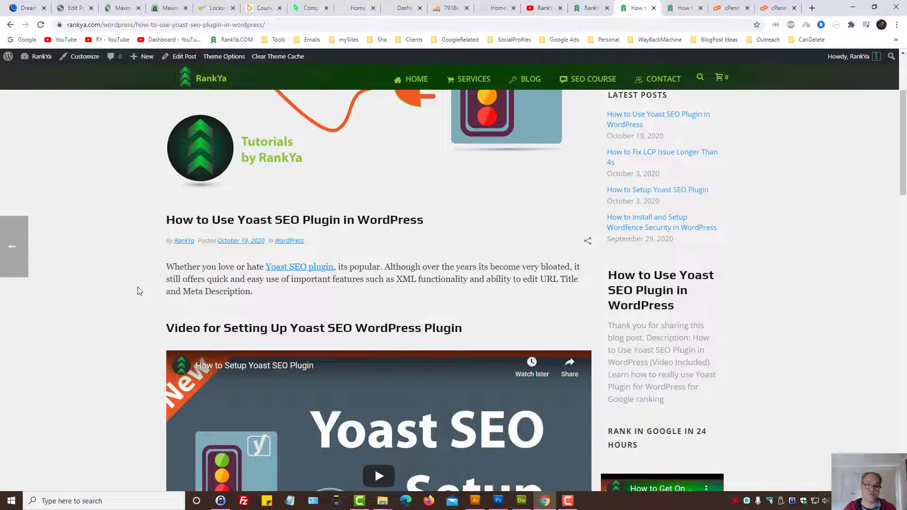
scroll(136, 290, down, 2)
scroll(112, 292, down, 1)
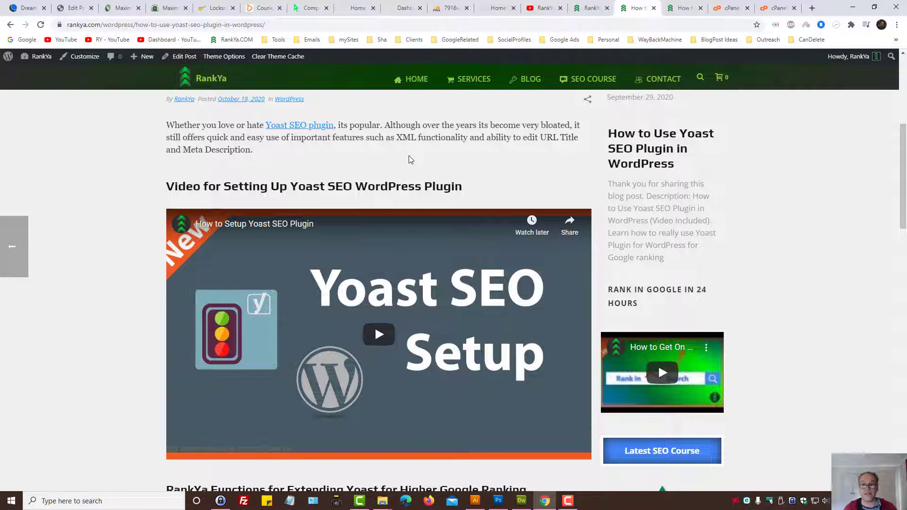
scroll(410, 160, up, 3)
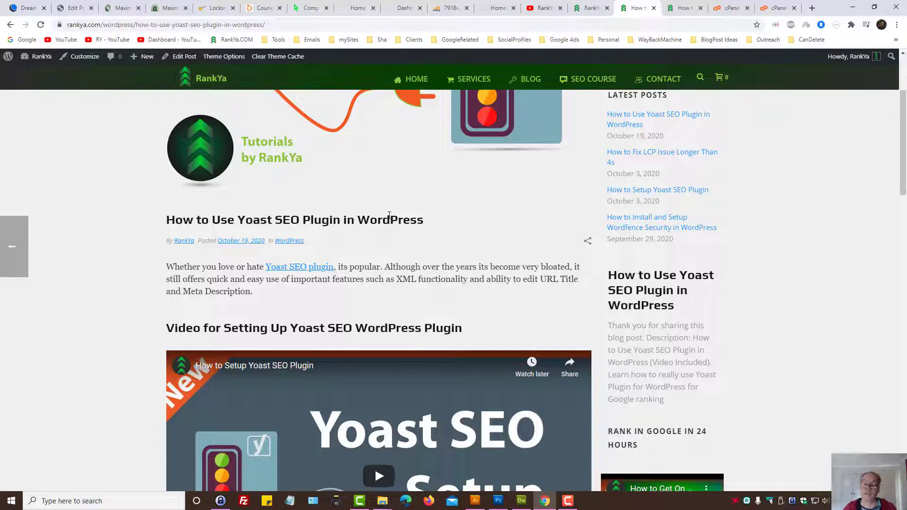
scroll(410, 230, up, 3)
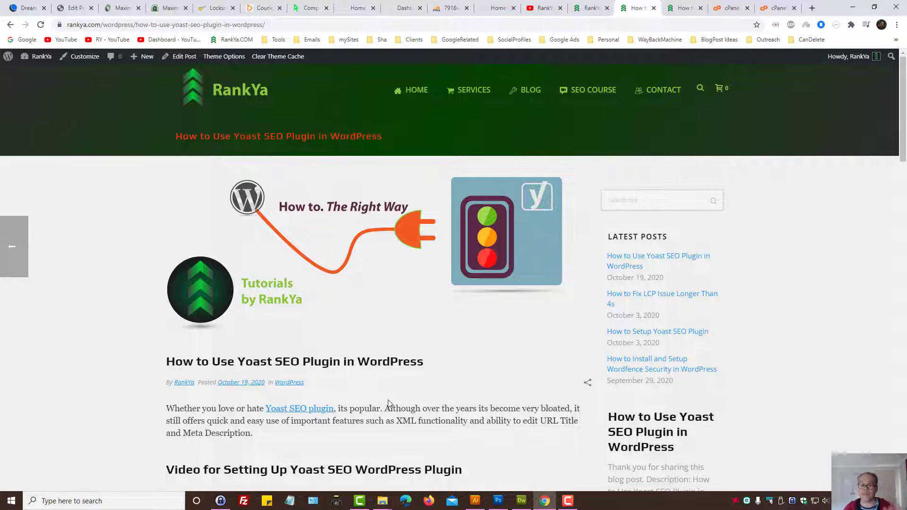
scroll(388, 399, down, 1)
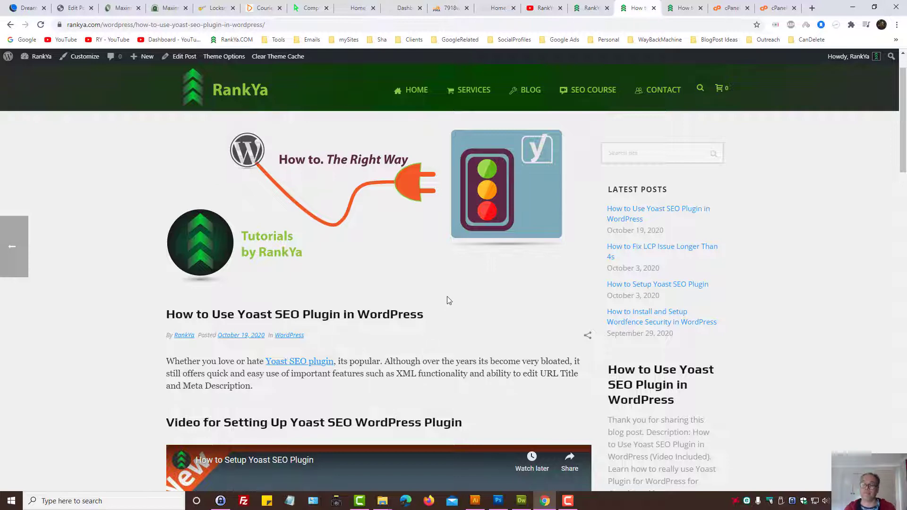
scroll(438, 305, up, 1)
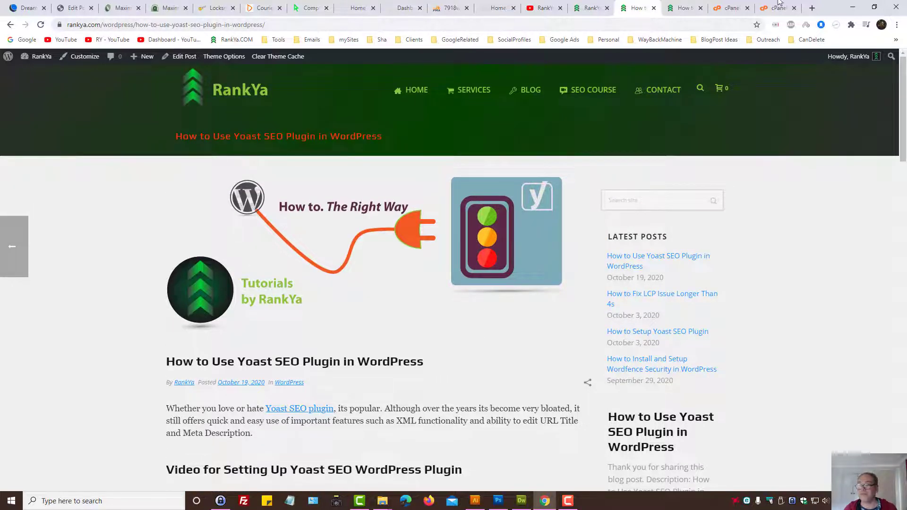
Step: Look at the hosting account's cPanel home page and return to the Yoast SEO usage post
click(777, 8)
click(751, 4)
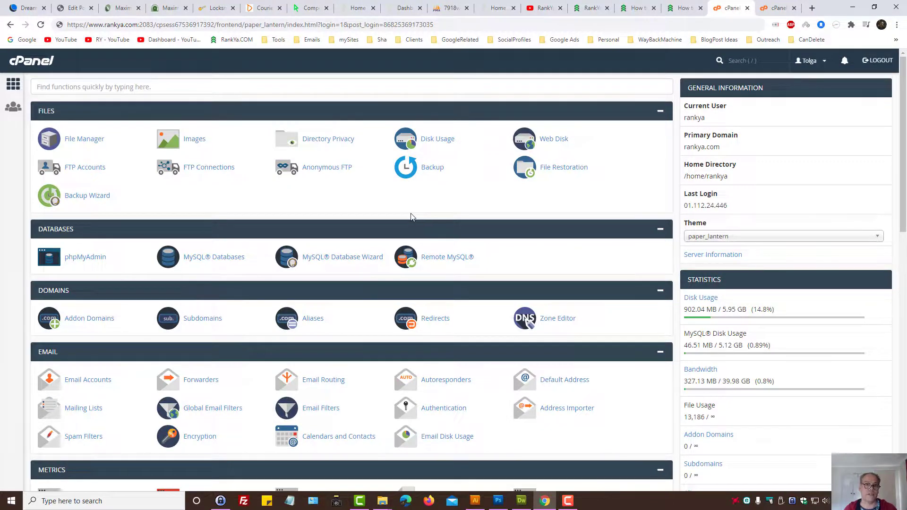
click(631, 5)
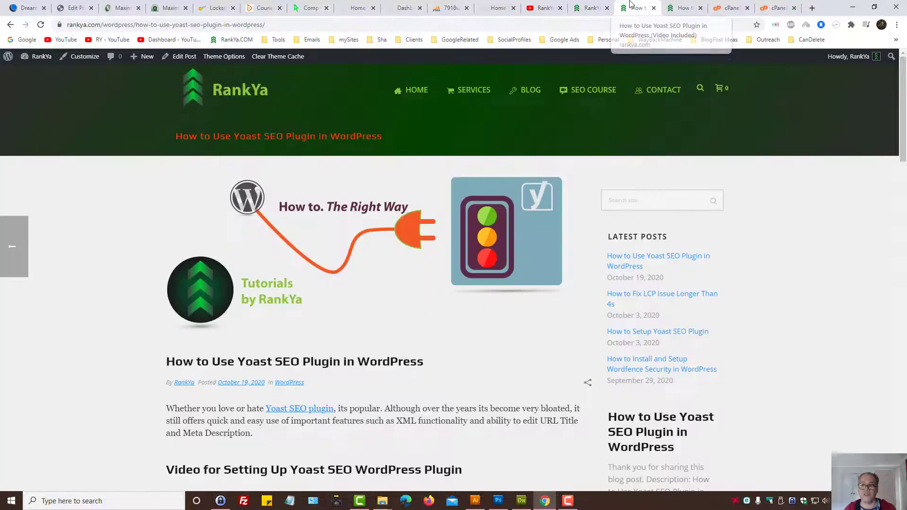
Step: Open the jupiter child theme's functions.php in the WordPress Theme Editor and look through its code
mouse_move(37, 56)
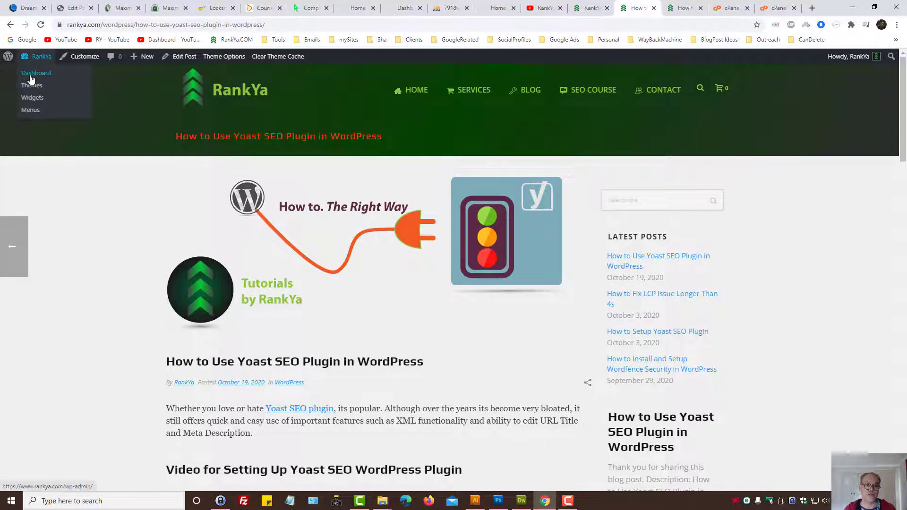
click(34, 74)
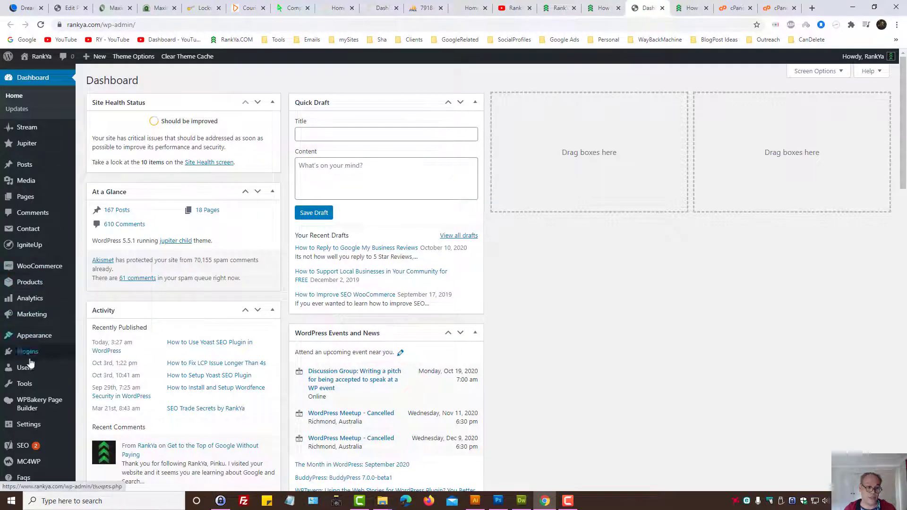
mouse_move(31, 338)
click(96, 412)
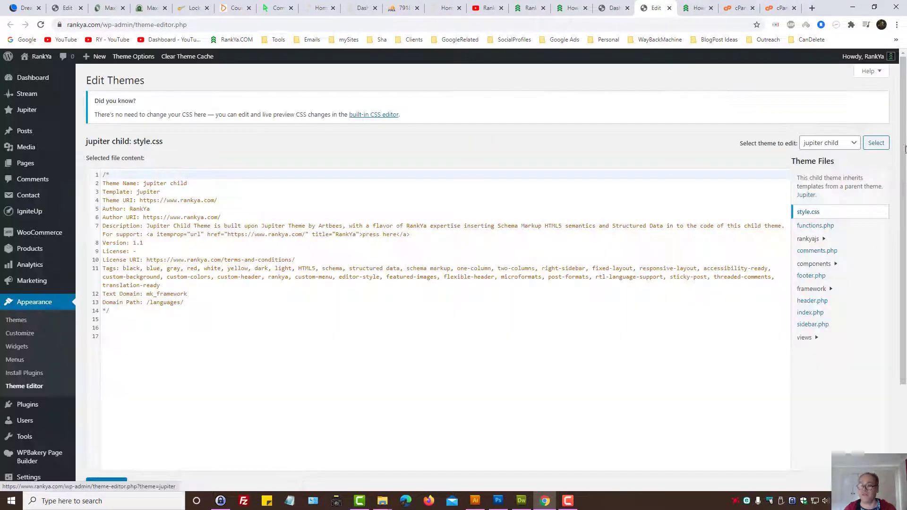
click(845, 226)
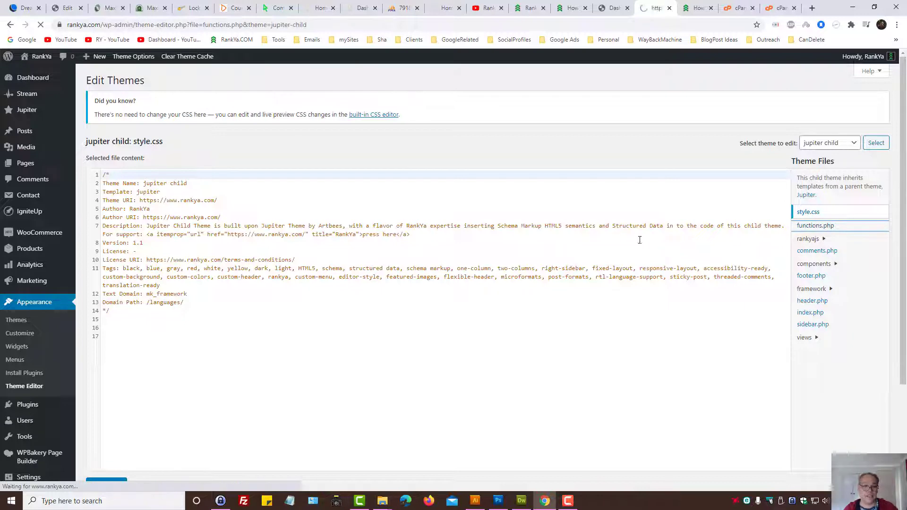
scroll(562, 245, down, 20)
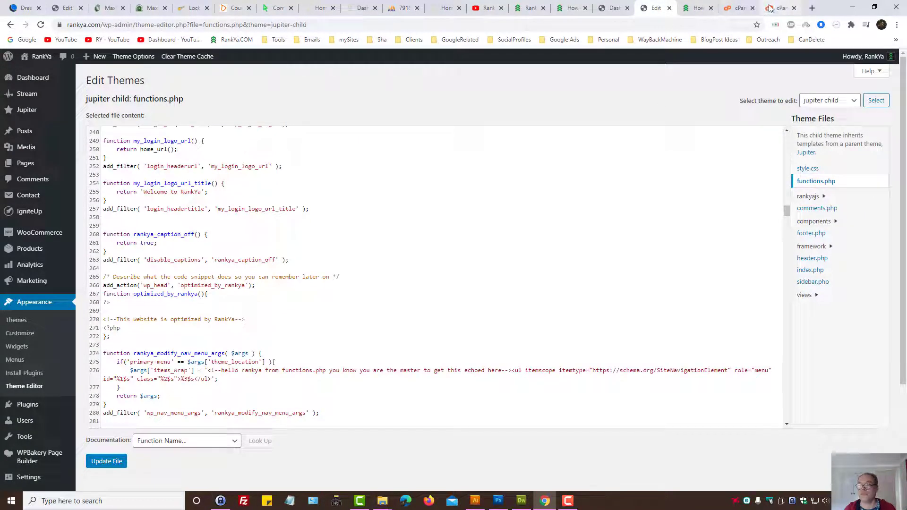
Step: Switch to cPanel and open the public_html/wp-content/themes folder in File Manager
click(740, 8)
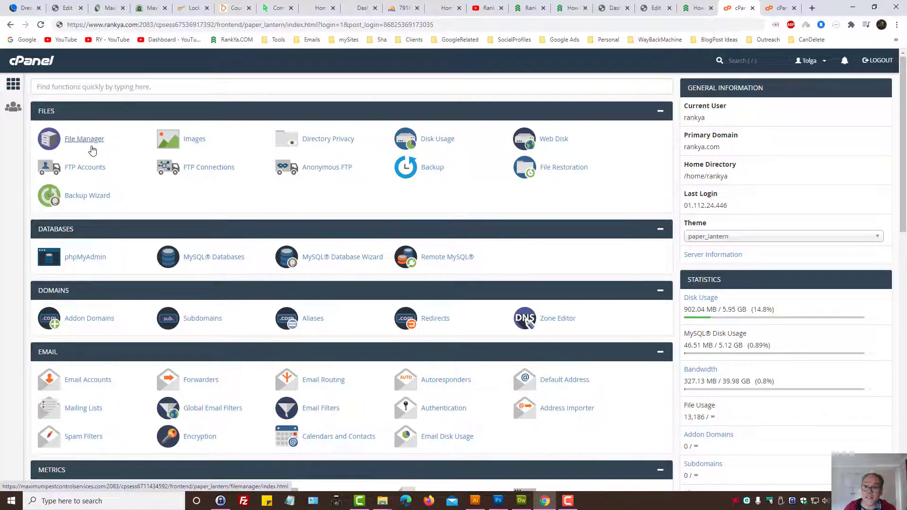
click(84, 138)
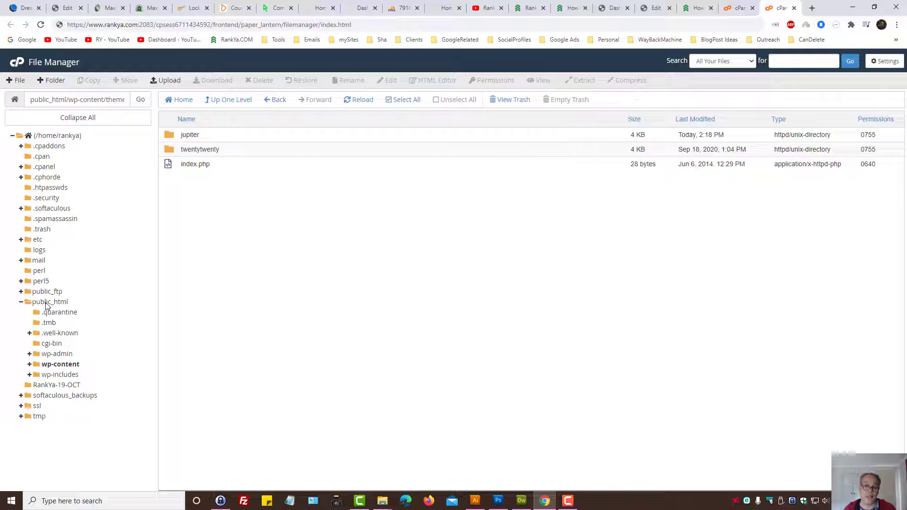
click(53, 366)
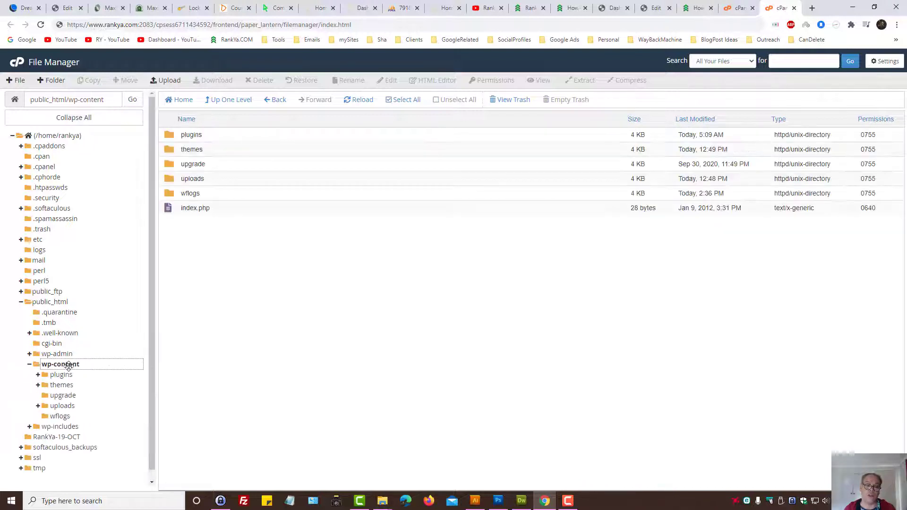
click(169, 154)
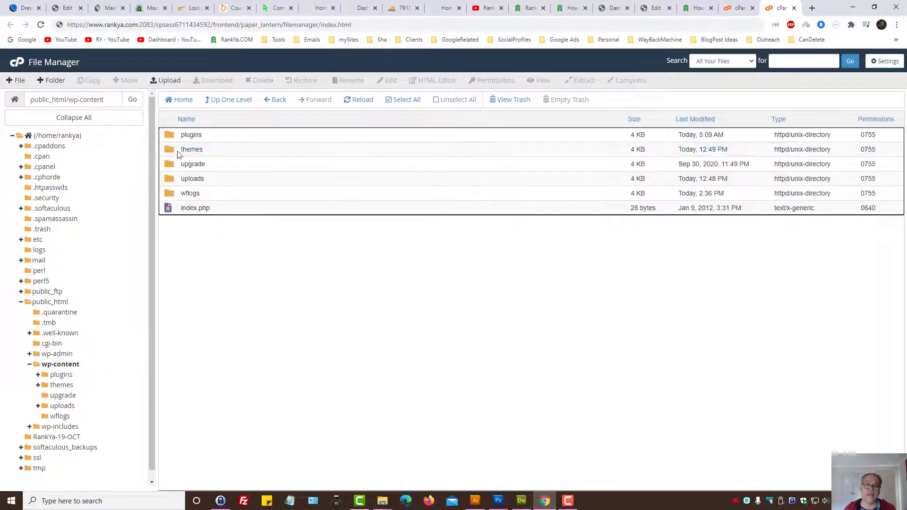
double_click(179, 154)
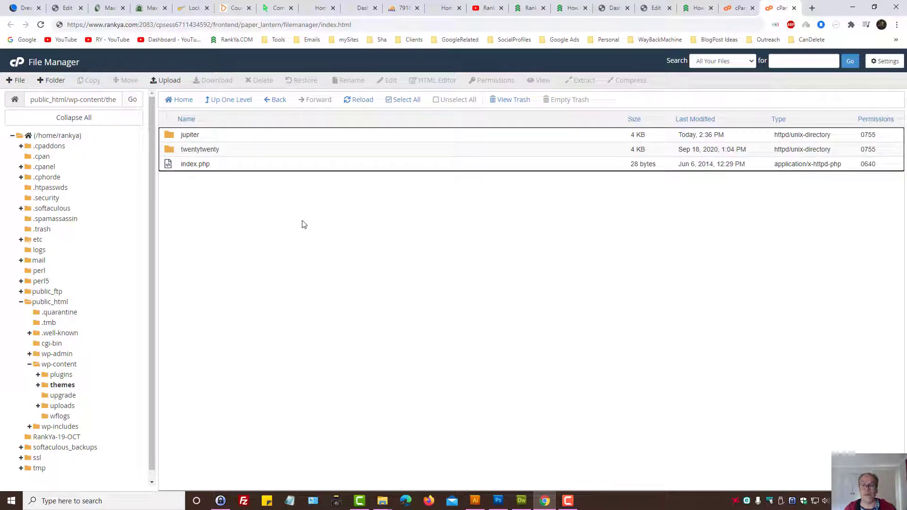
Step: Check which theme is active on the WordPress site's Themes page
click(613, 5)
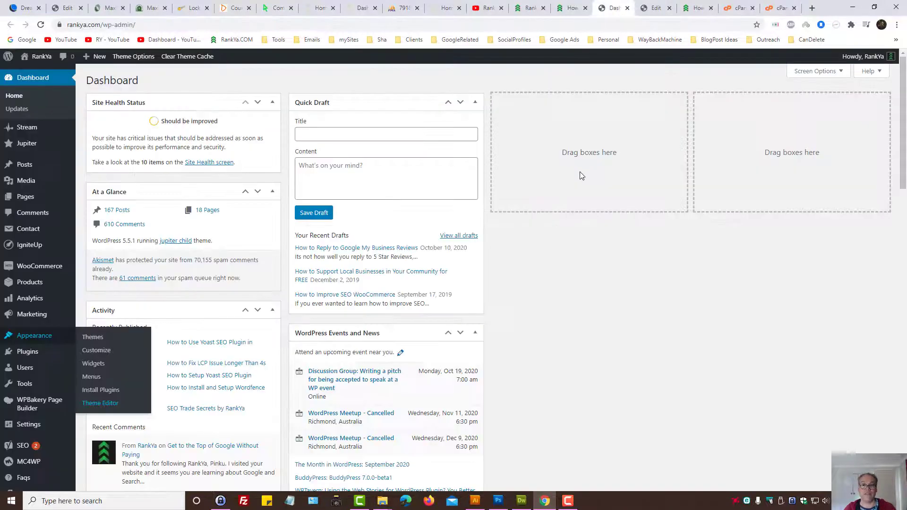
mouse_move(33, 338)
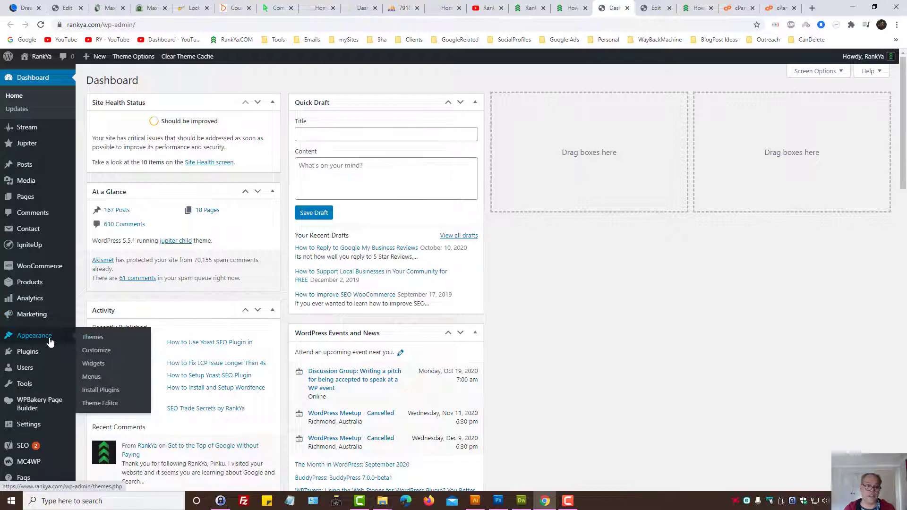
click(104, 339)
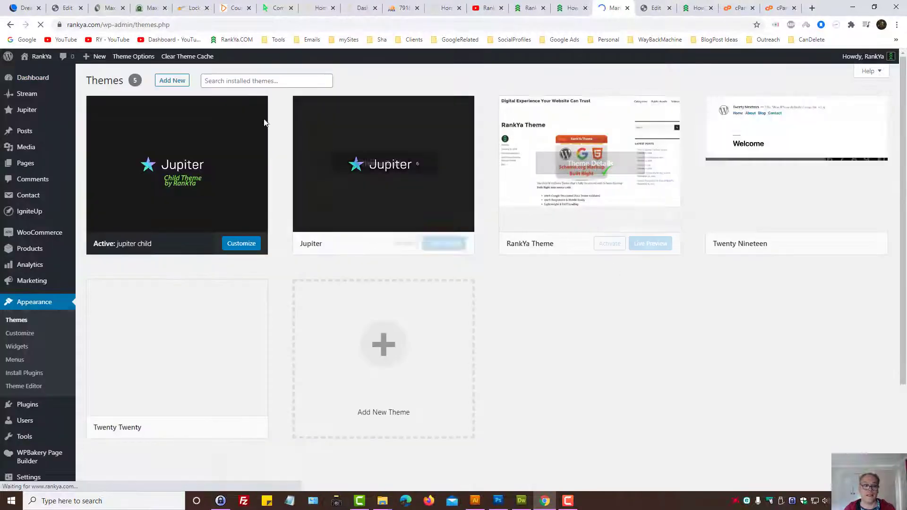
mouse_move(162, 201)
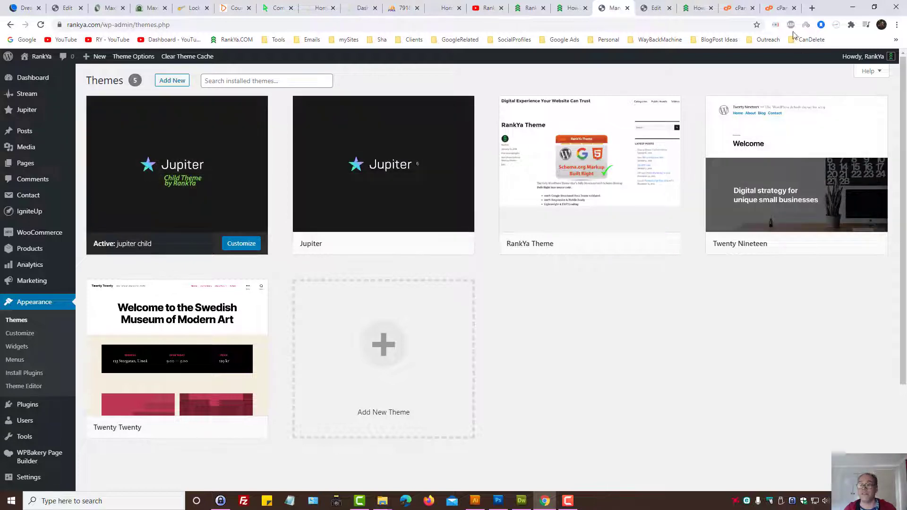
Step: Download functions.php from the jupiter theme folder in cPanel File Manager and save it to the Desktop
click(779, 7)
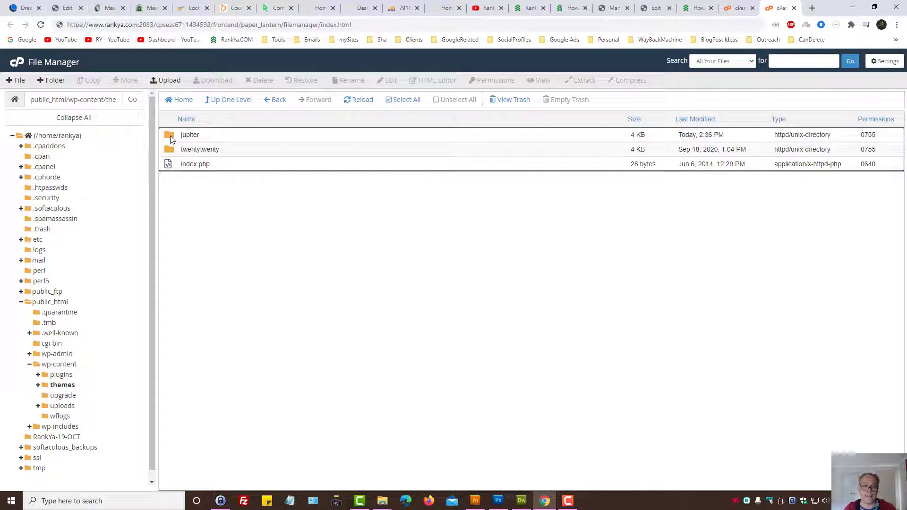
double_click(170, 137)
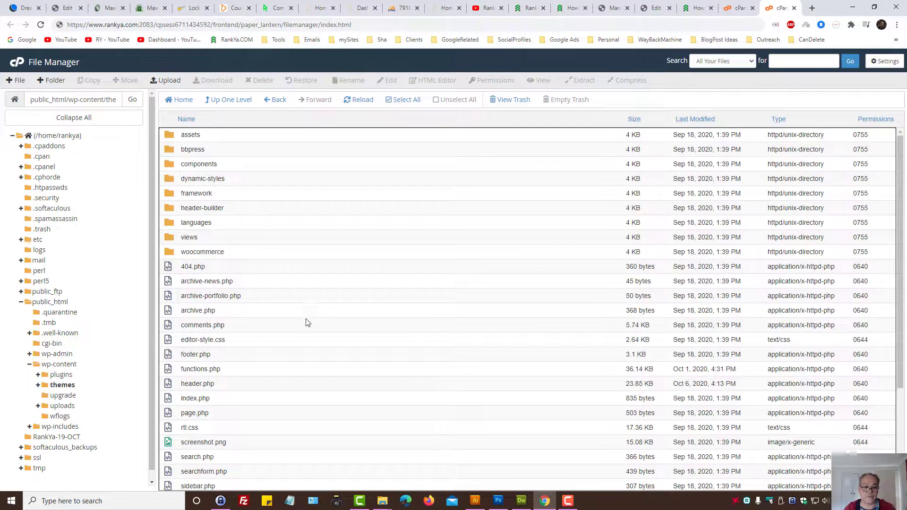
scroll(307, 323, down, 1)
click(175, 326)
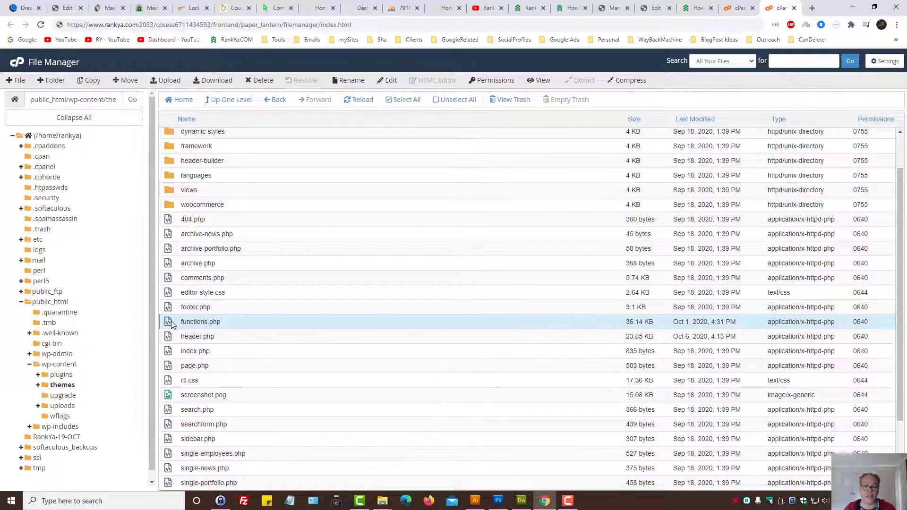
right_click(172, 325)
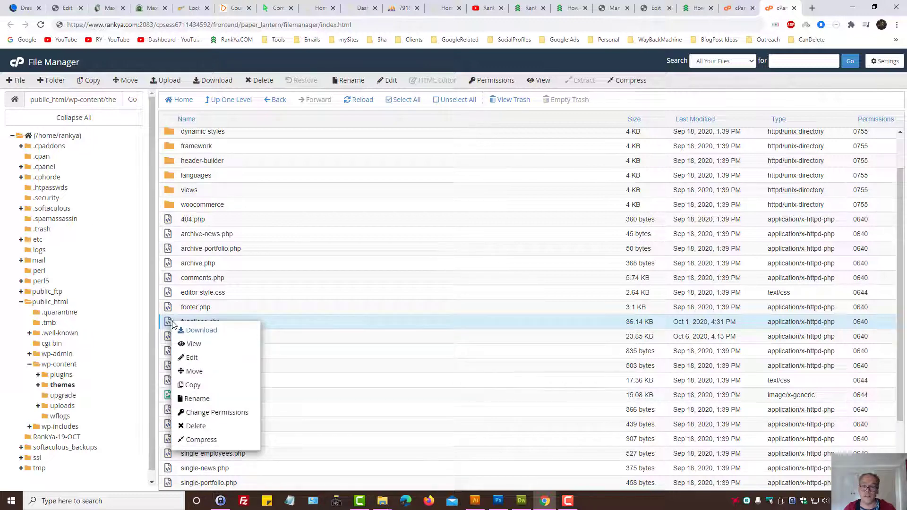
click(185, 333)
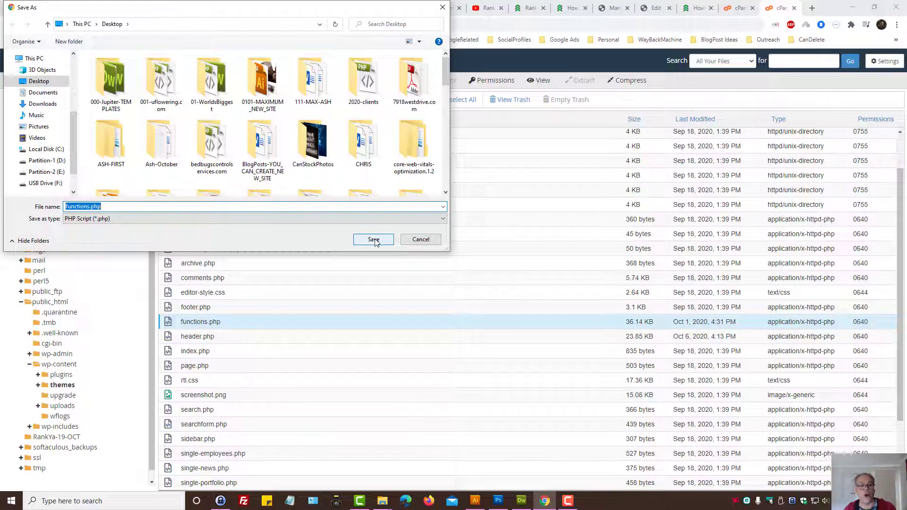
click(374, 240)
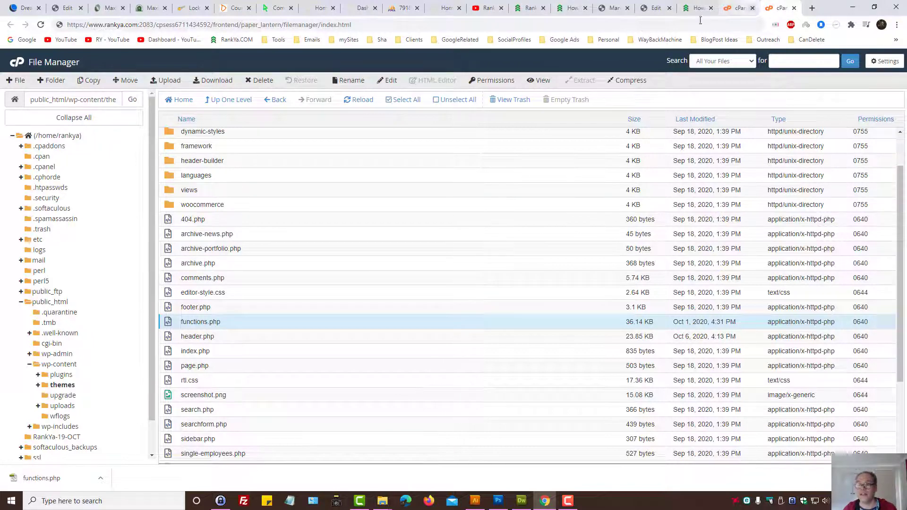
Step: Copy the entire code block under "RankYa Functions for Extending Yoast for Higher Google Ranking" from the Yoast SEO blog post
click(576, 5)
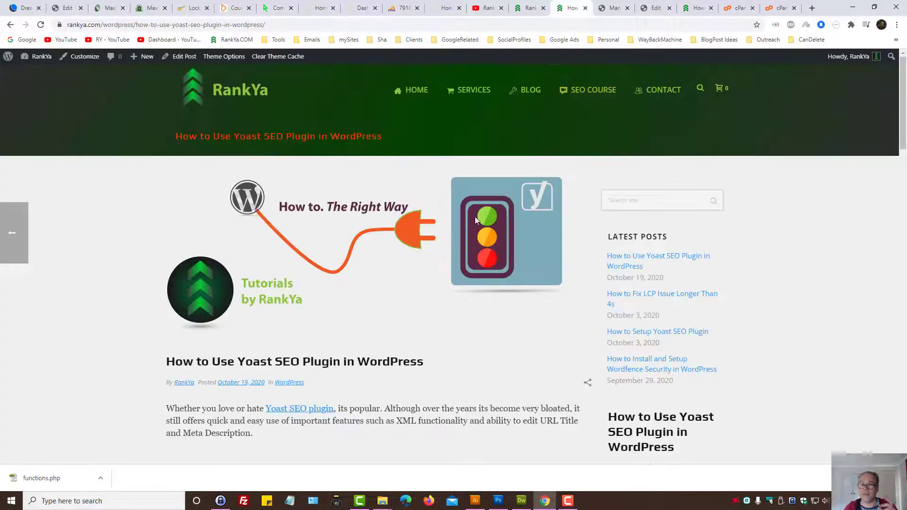
scroll(375, 440, down, 8)
scroll(457, 239, down, 3)
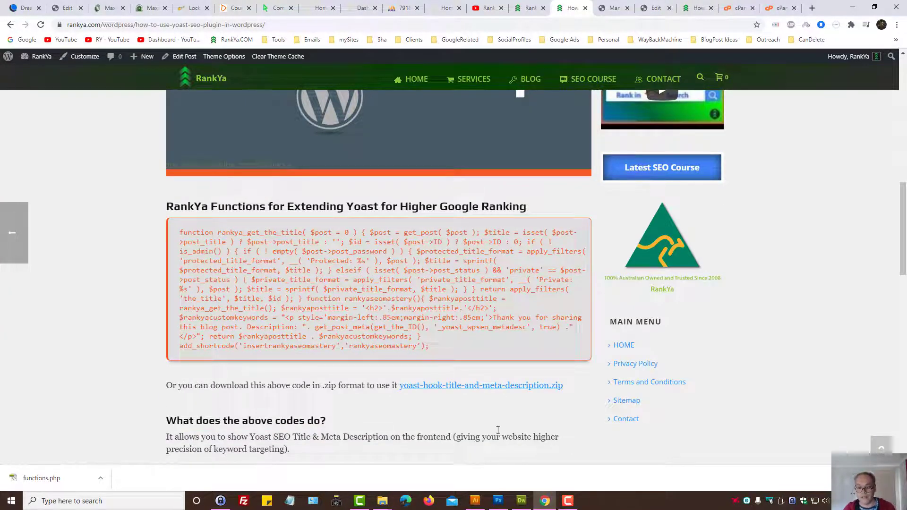
drag(455, 350, 180, 231)
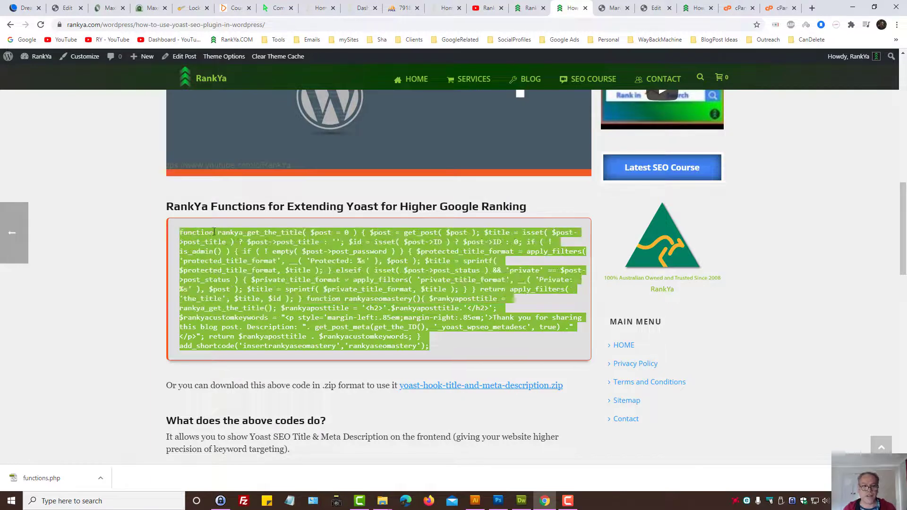
right_click(214, 233)
click(236, 240)
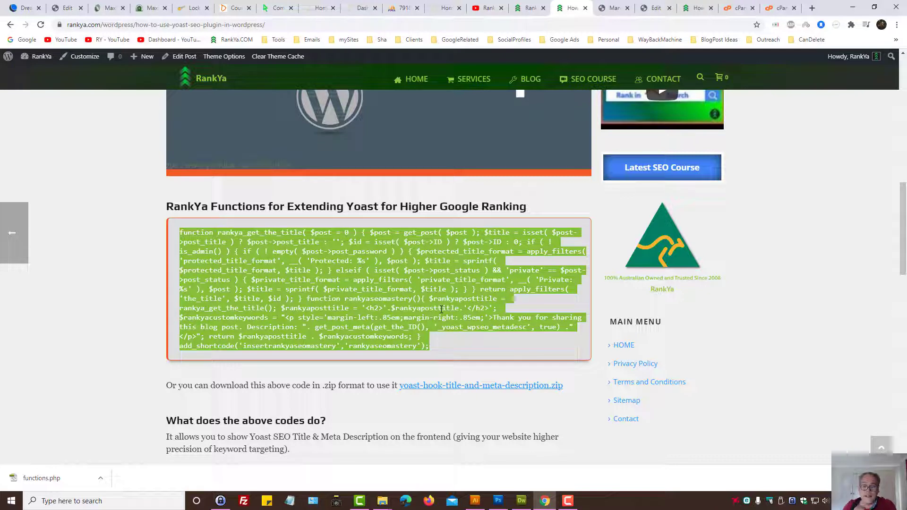
Step: Look over the blog post's content, sidebar description and footer, and glance at the RankYa YouTube channel
scroll(441, 309, up, 3)
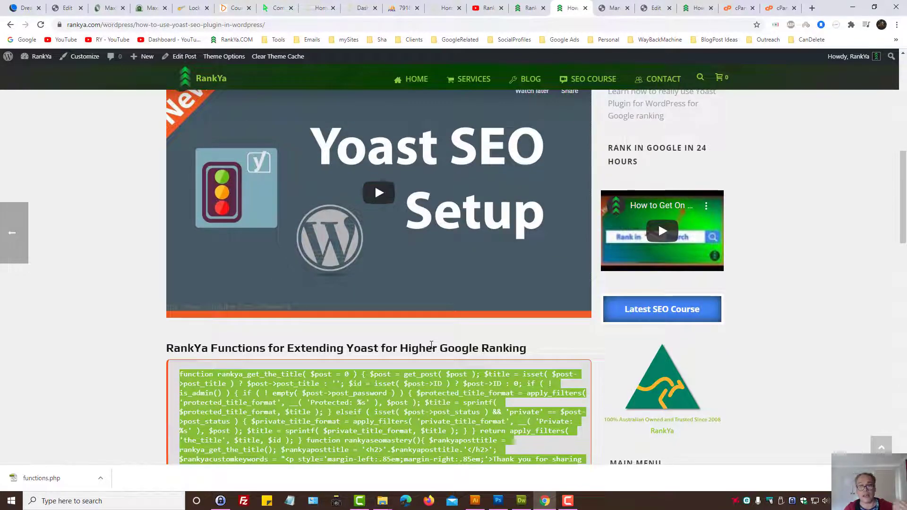
scroll(656, 253, up, 3)
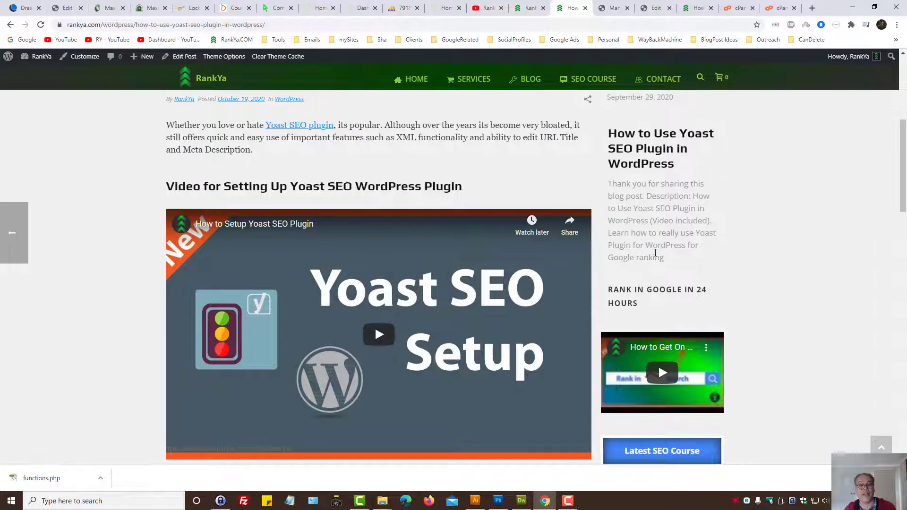
scroll(834, 341, down, 20)
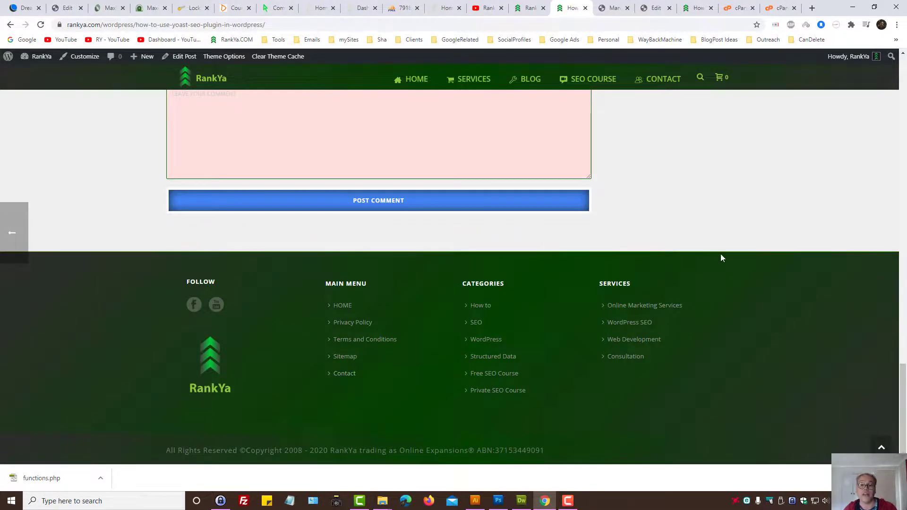
scroll(693, 251, up, 20)
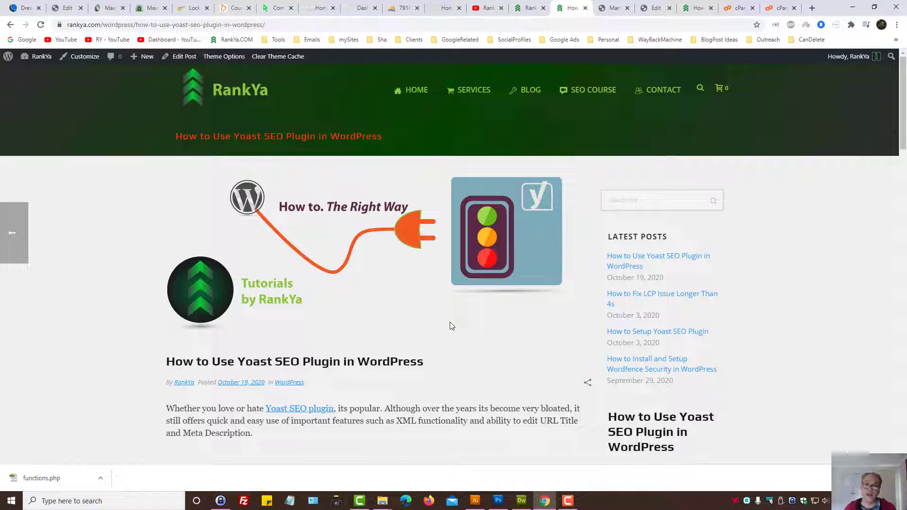
click(487, 6)
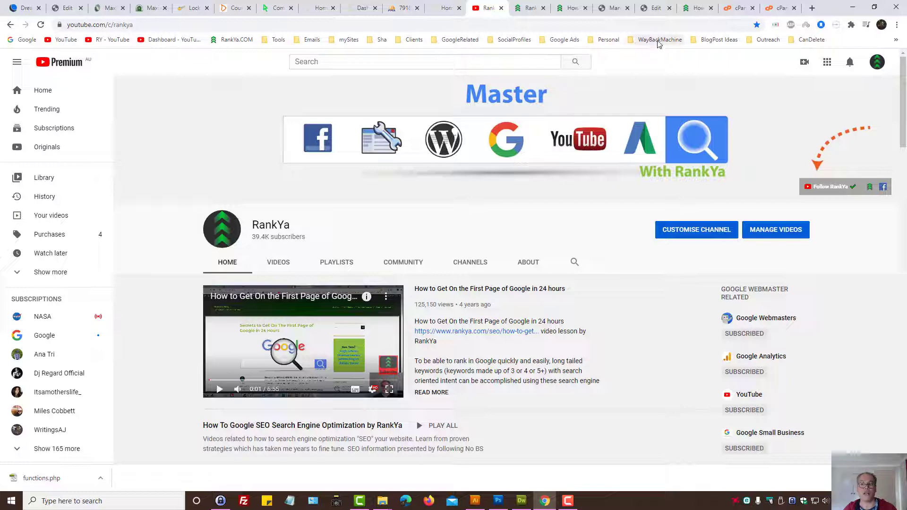
click(570, 4)
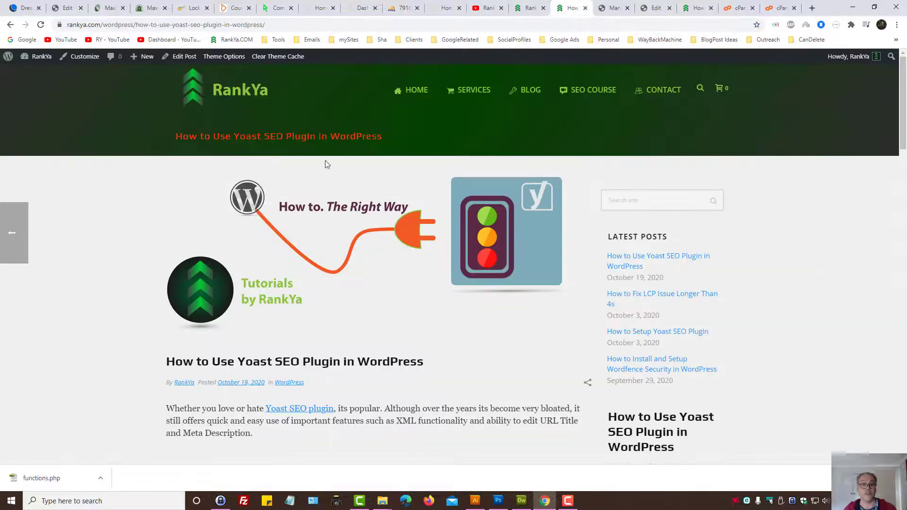
Step: Open the "How to Use Yoast SEO Plugin in WordPress" post for editing in a separate tab and highlight its title
middle_click(183, 57)
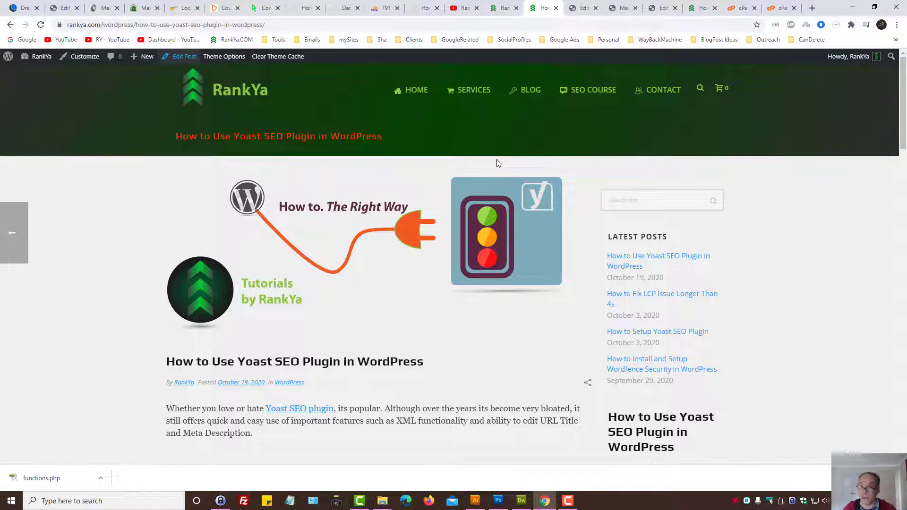
click(584, 8)
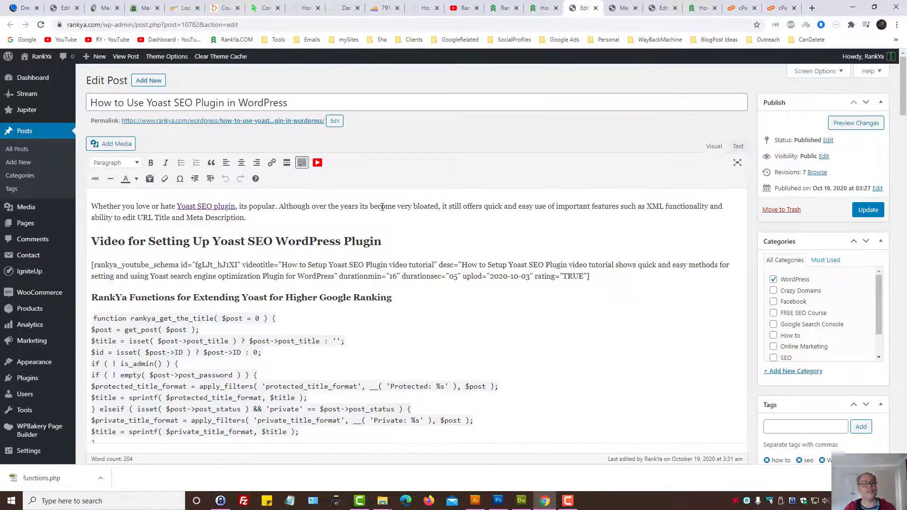
triple_click(164, 106)
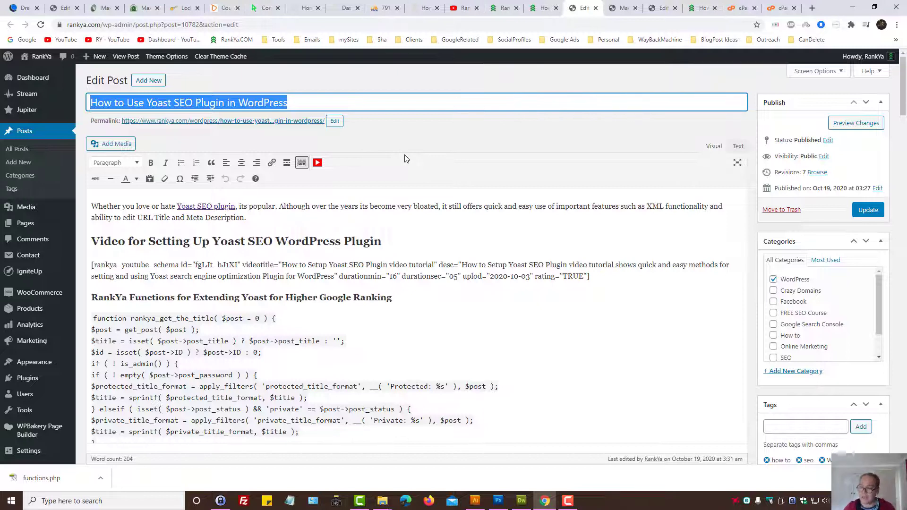
Step: Open Google in a new tab and bring up search suggestions for "how to yoast seo"
click(812, 8)
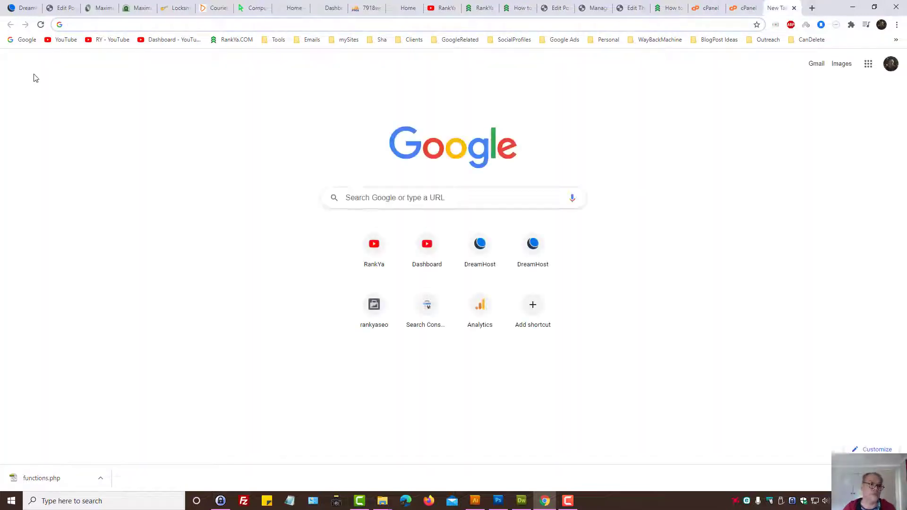
click(25, 40)
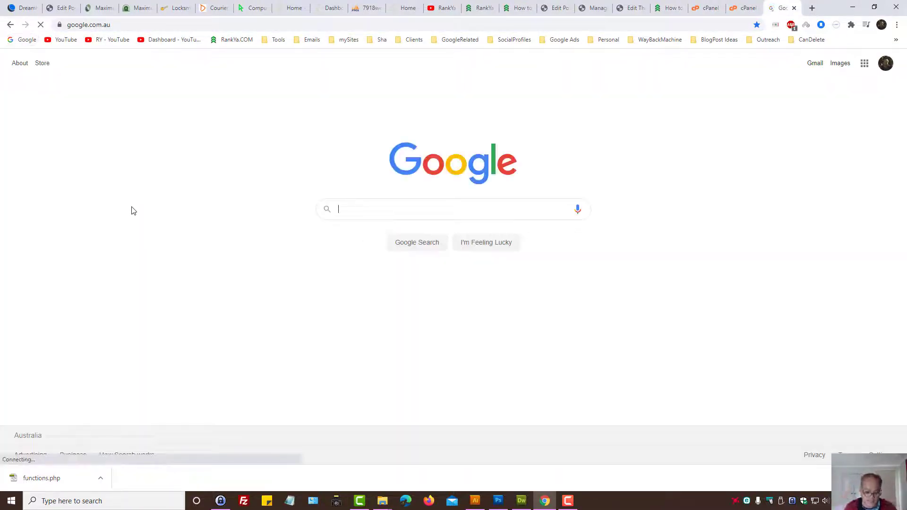
text(how to y)
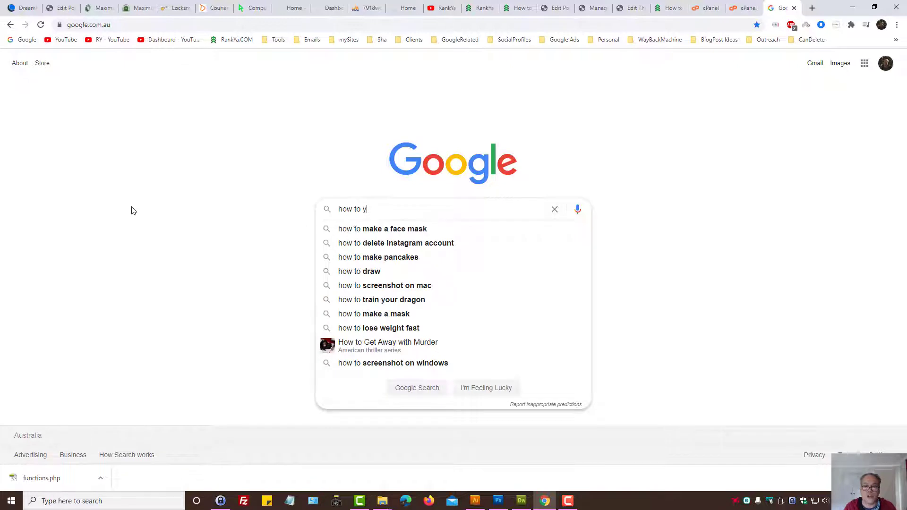
text(oast)
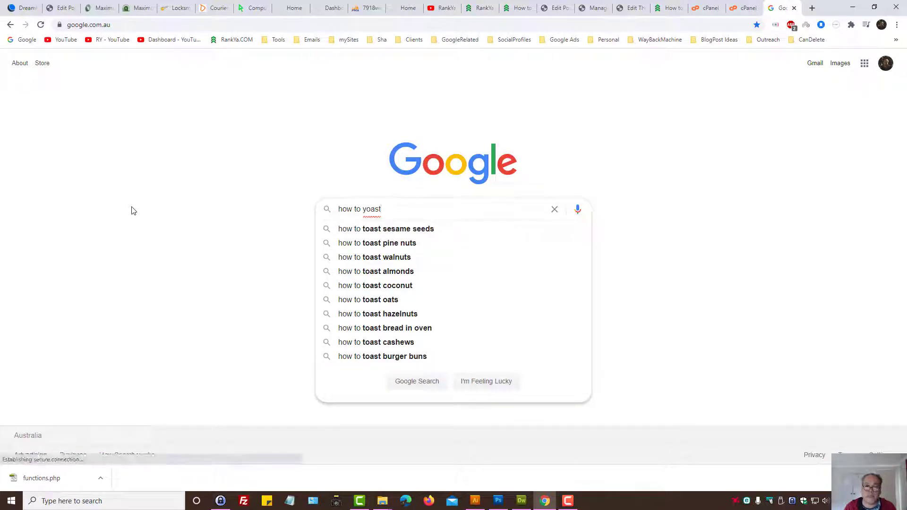
text( seo)
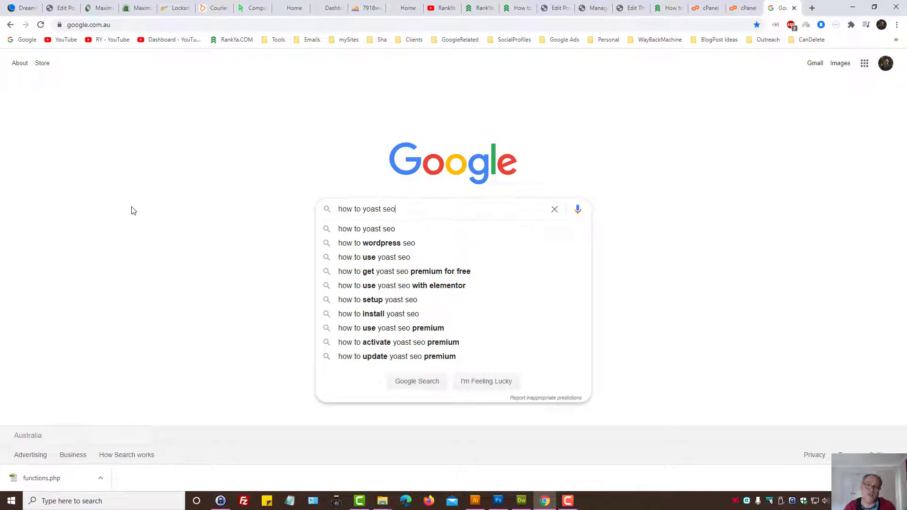
Step: Compare the Google suggestions for "yoast seo" preceded in turn by the letters a, b, c and d
double_click(358, 209)
shift+click(337, 210)
text(a)
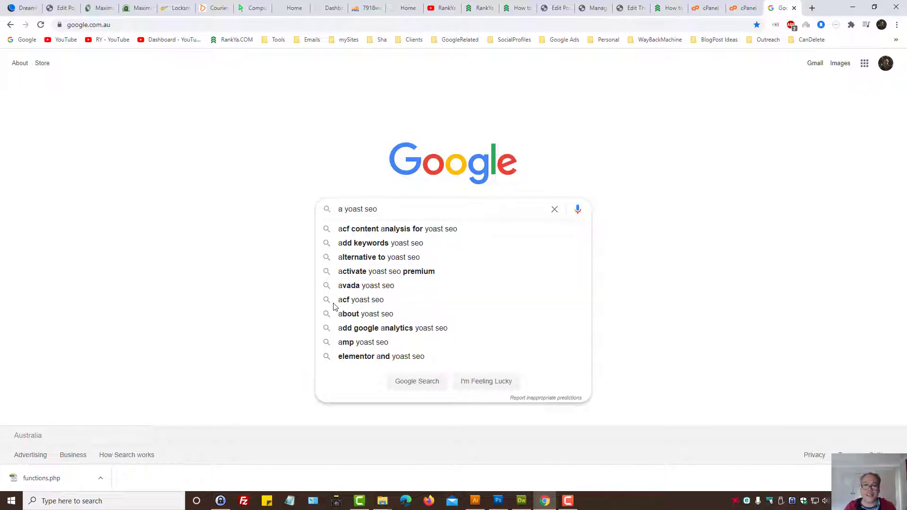
key(BackSpace)
text(b)
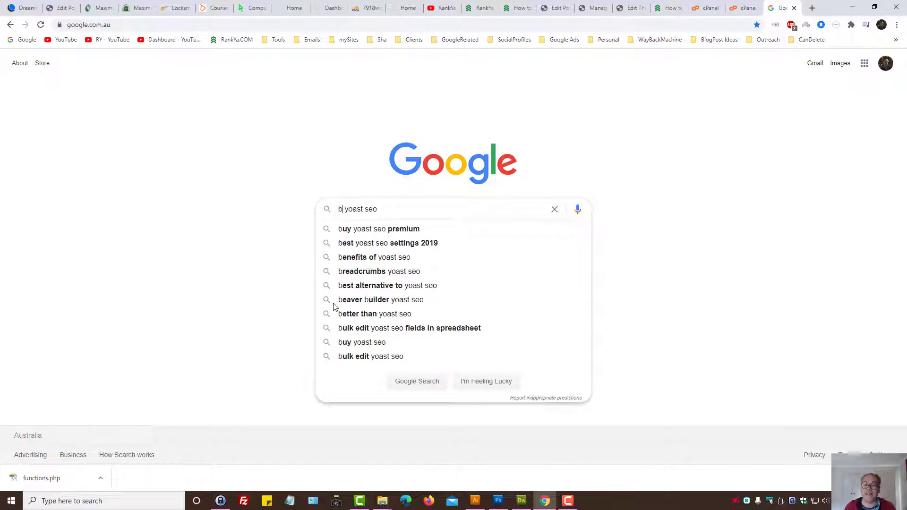
key(BackSpace)
text(c)
key(BackSpace)
text(d)
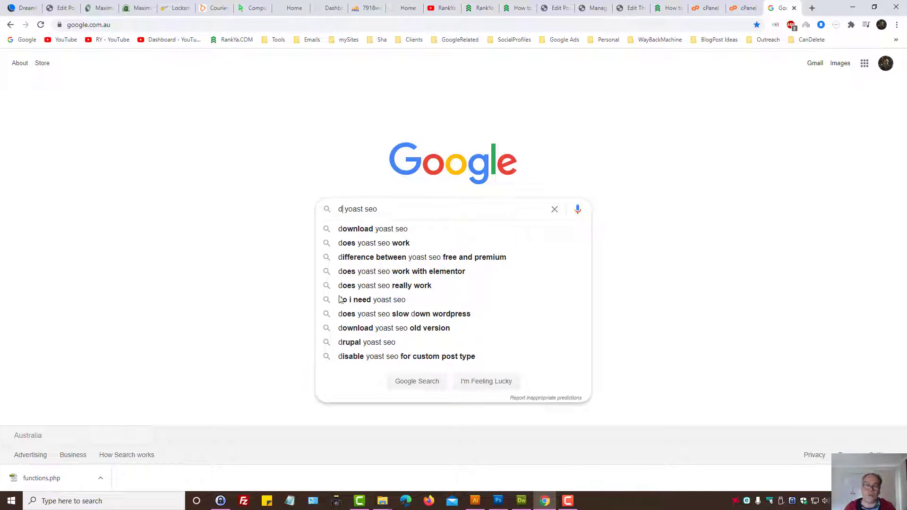
Step: Remove the letter prefix and enclose yoast seo in quotation marks to view exact-phrase suggestions
drag(347, 208, 325, 213)
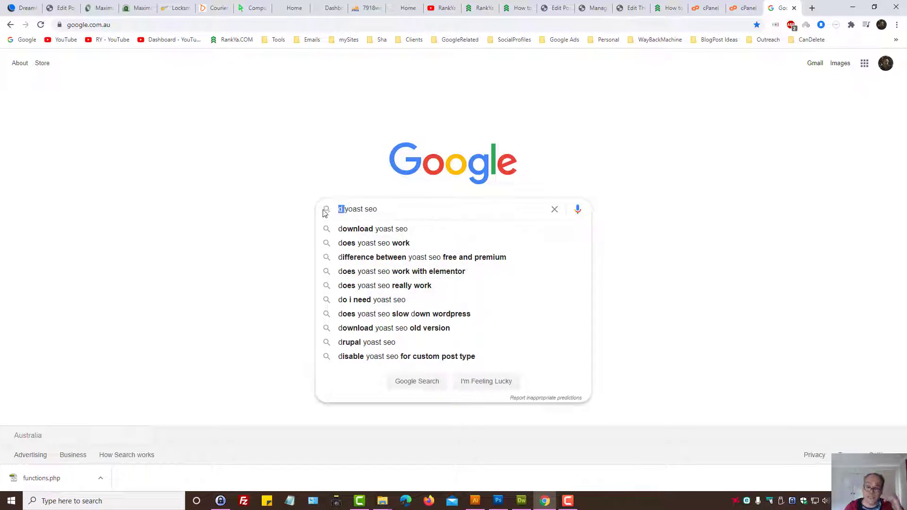
key(BackSpace)
text(")
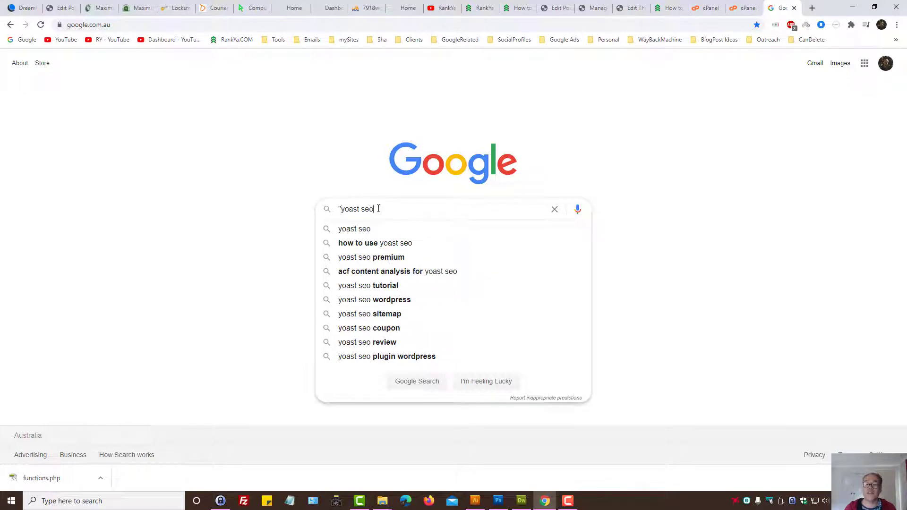
key(BackSpace)
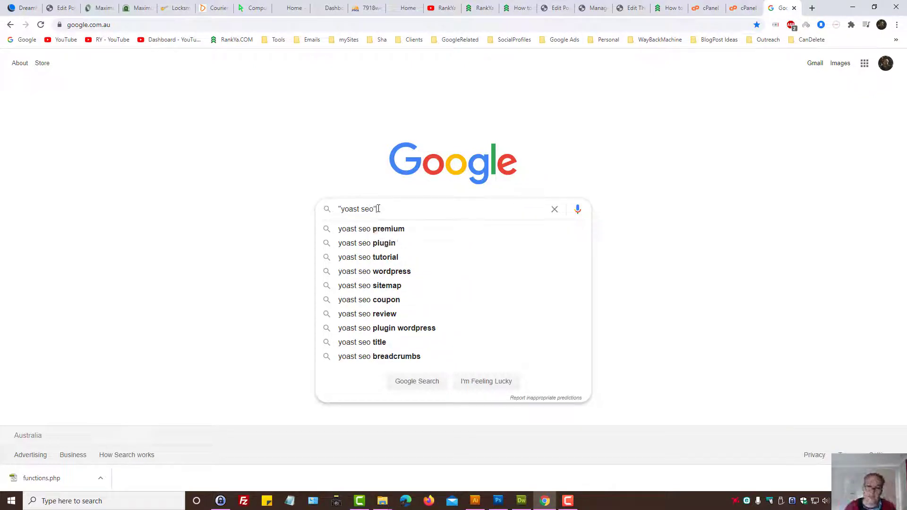
text(")
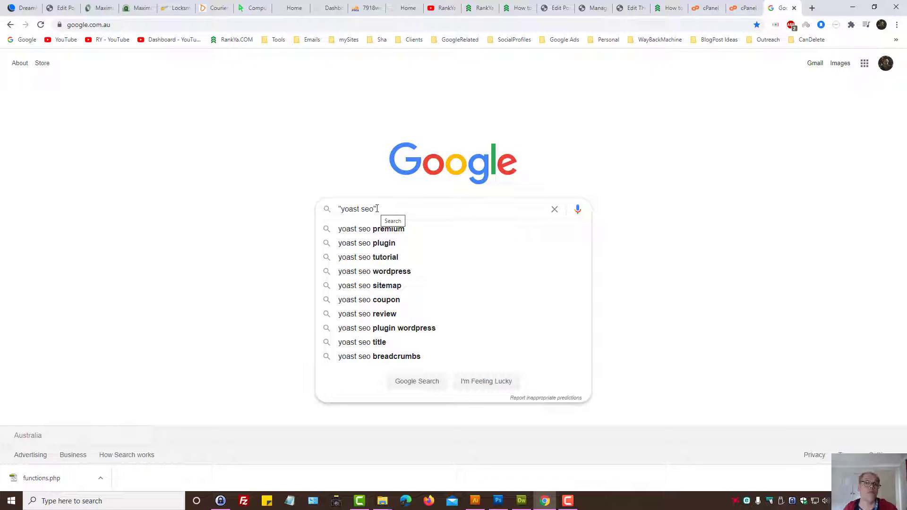
Step: Put "how to" before the quoted phrase and explore its suggestions, also trying the letters a and b after it
click(339, 209)
text(ho)
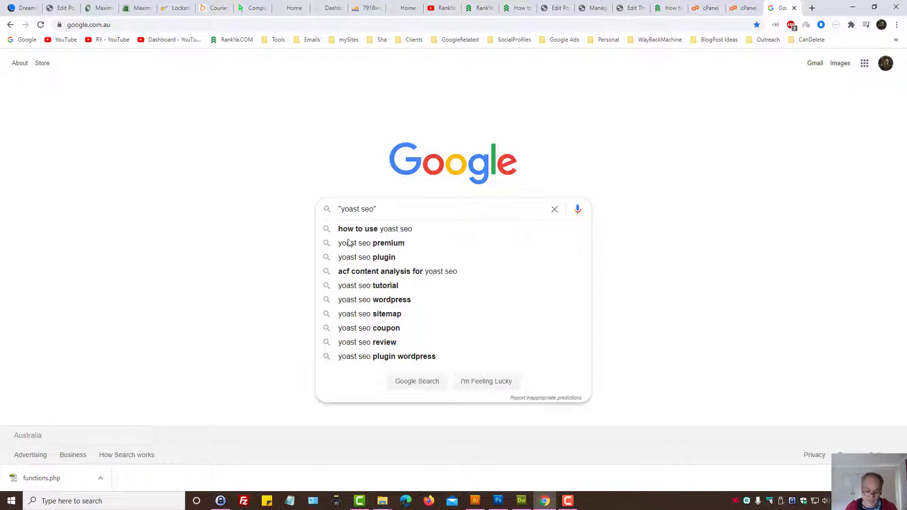
text(w to a)
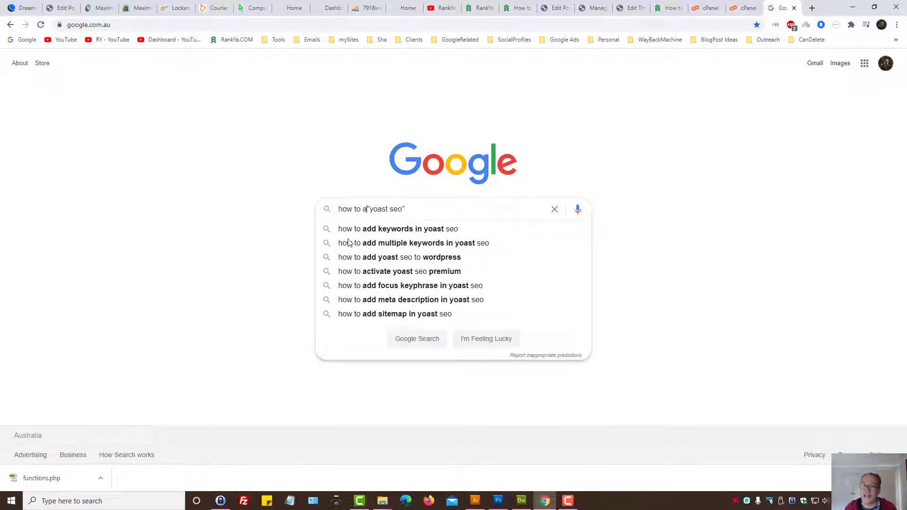
key(BackSpace)
text(b)
key(BackSpace)
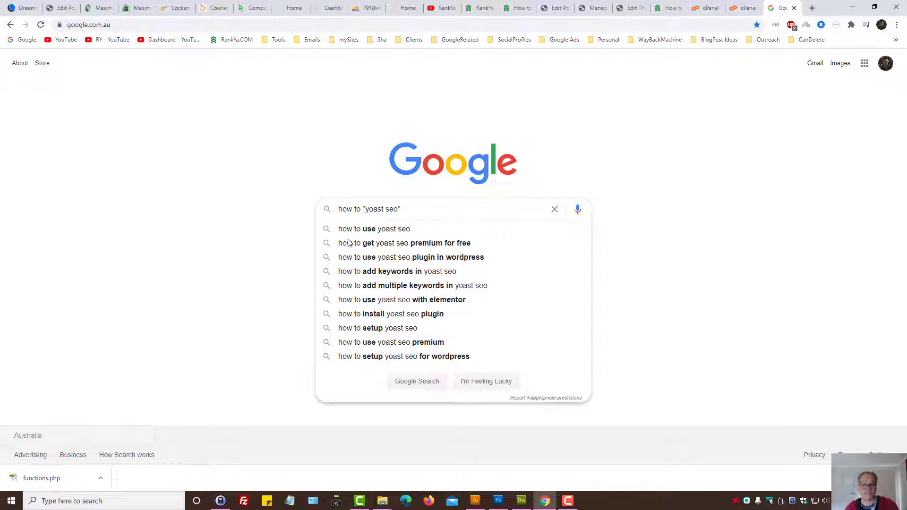
Step: Replace the quoted phrase with seo course, view suggestions with "how to", "a" and no prefix, and return to an empty Google page
click(556, 8)
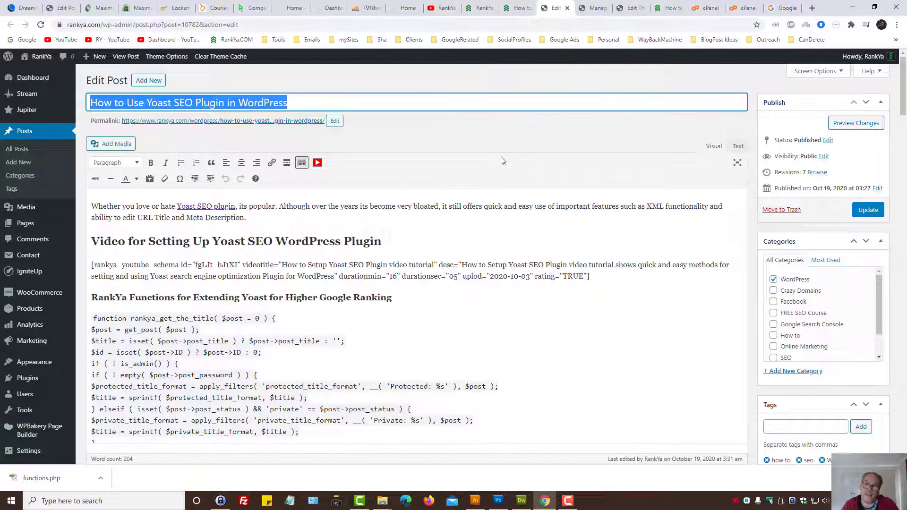
key(ctrl+9)
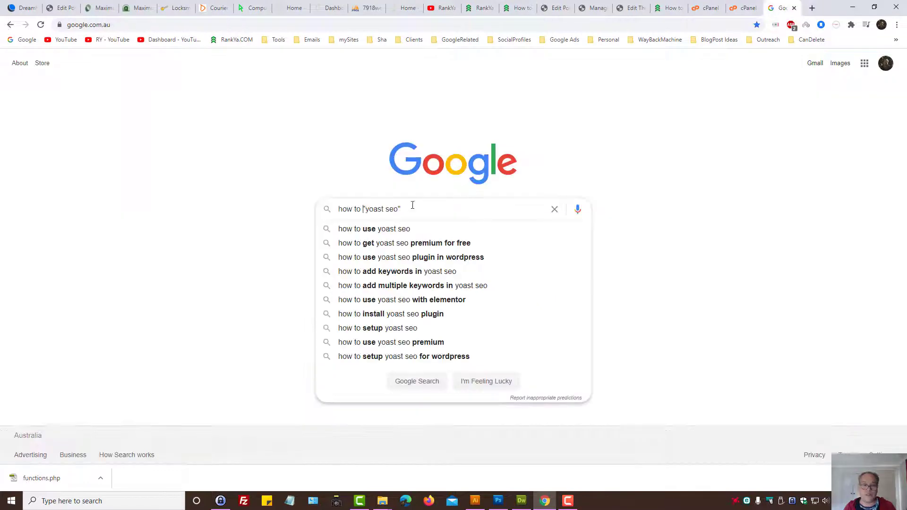
drag(365, 209, 399, 211)
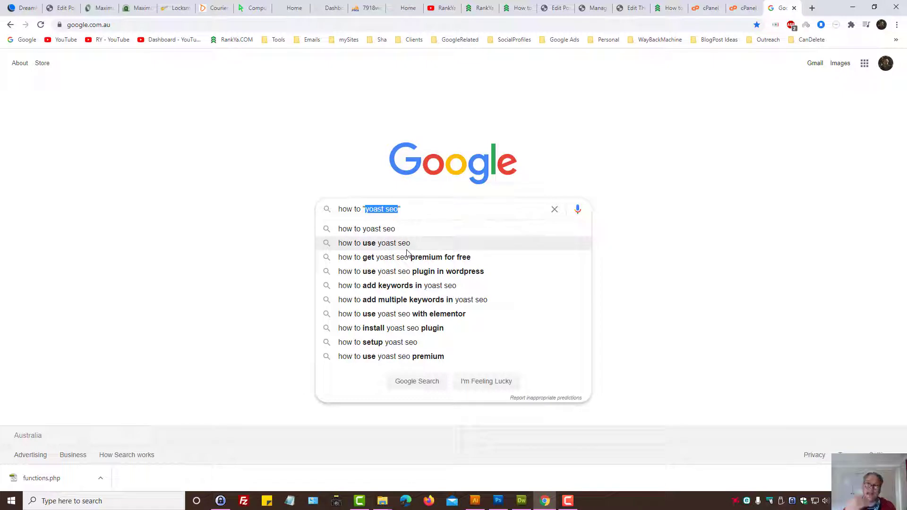
text(seo course)
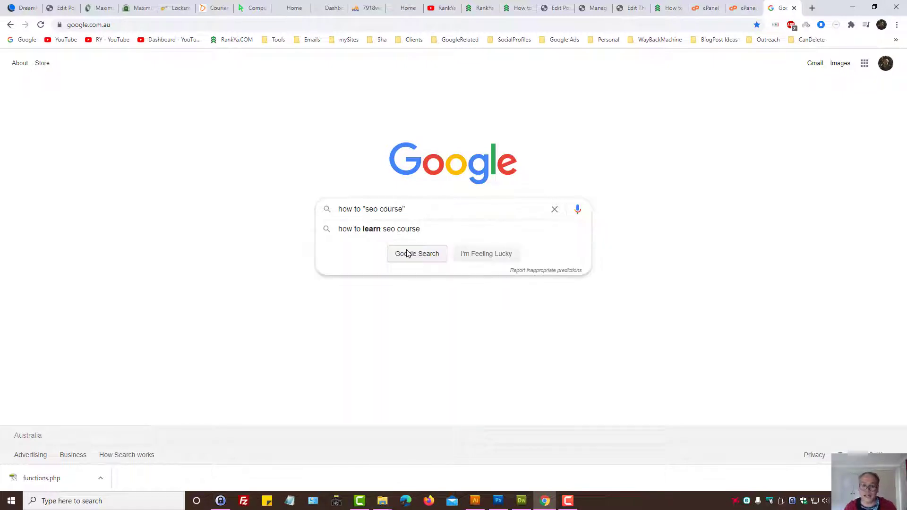
drag(363, 209, 325, 211)
text(a)
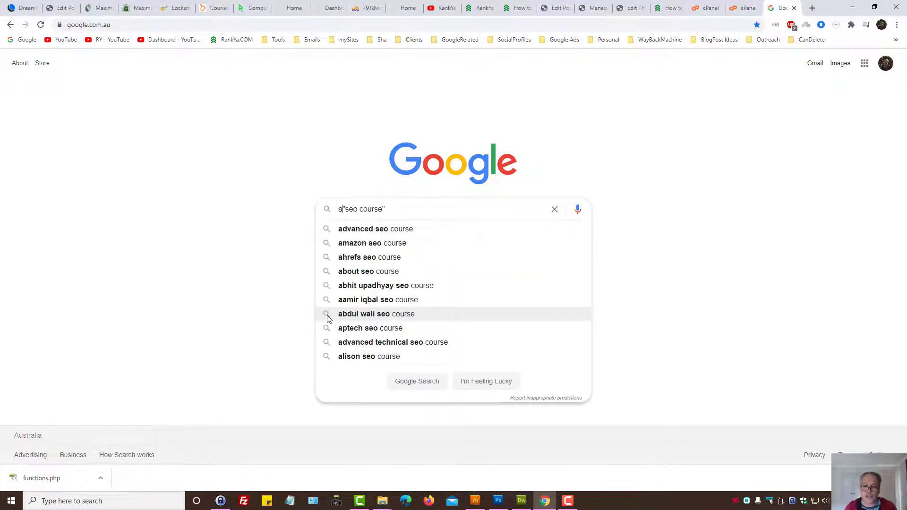
key(BackSpace)
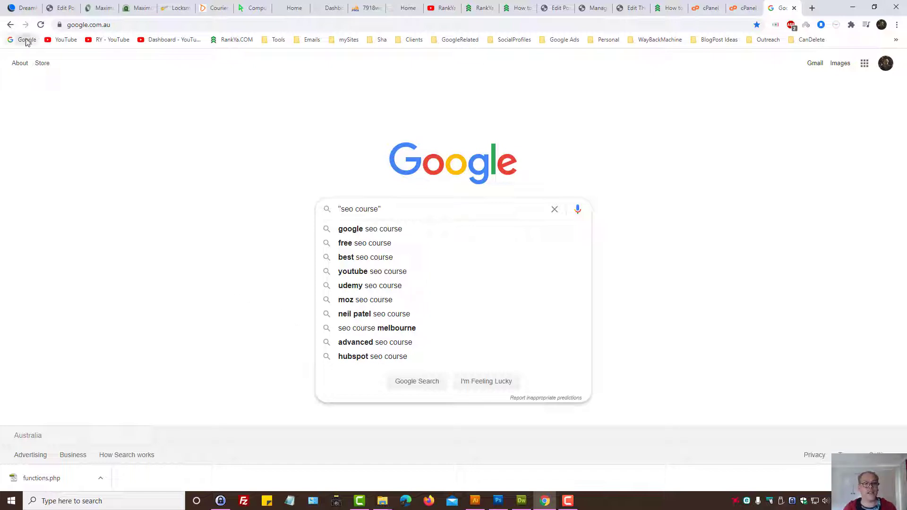
click(27, 41)
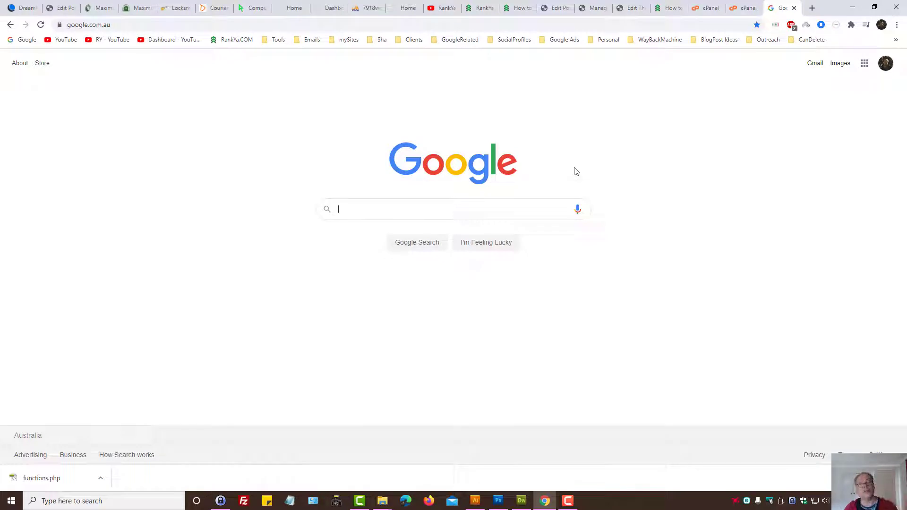
Step: Return to the post editor and highlight the post title "How to Use Yoast SEO Plugin in WordPress" for review
click(551, 9)
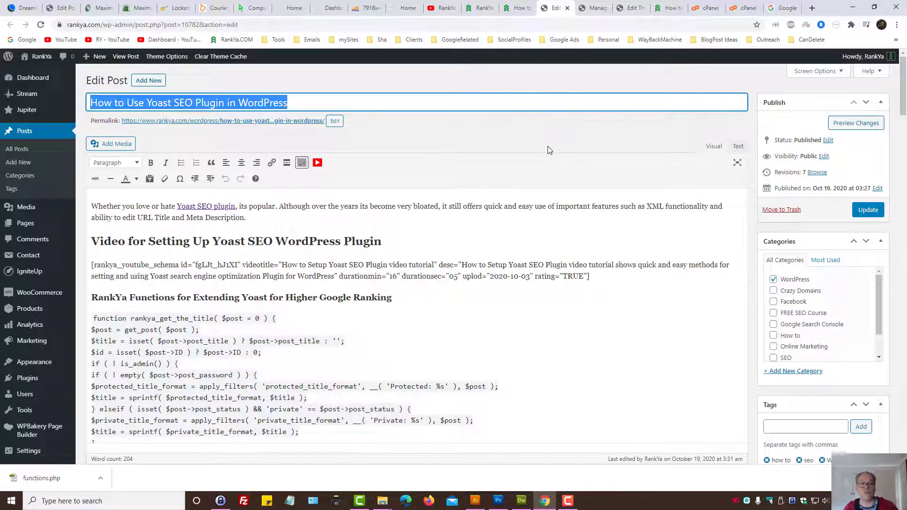
triple_click(196, 103)
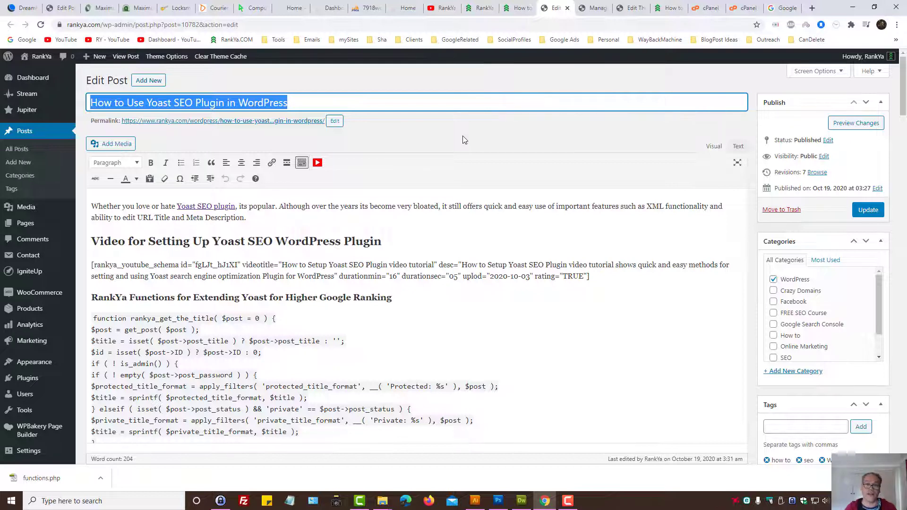
click(463, 137)
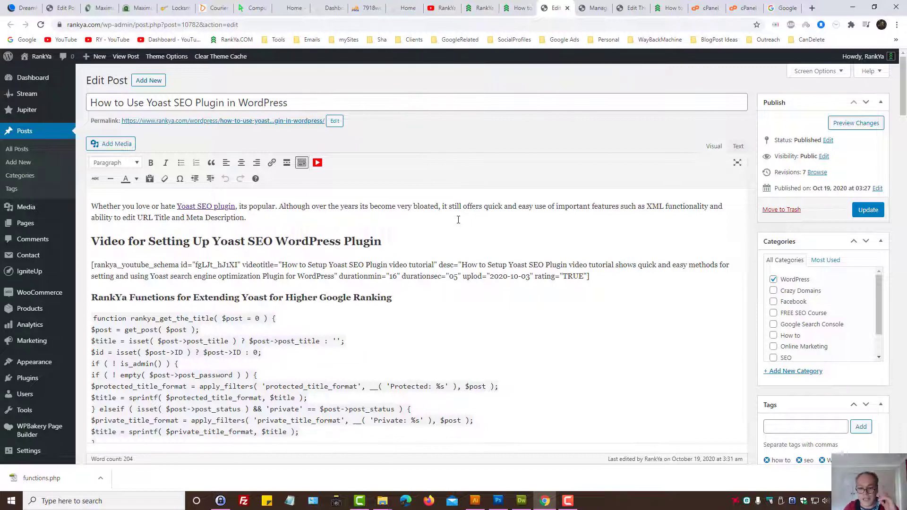
triple_click(198, 101)
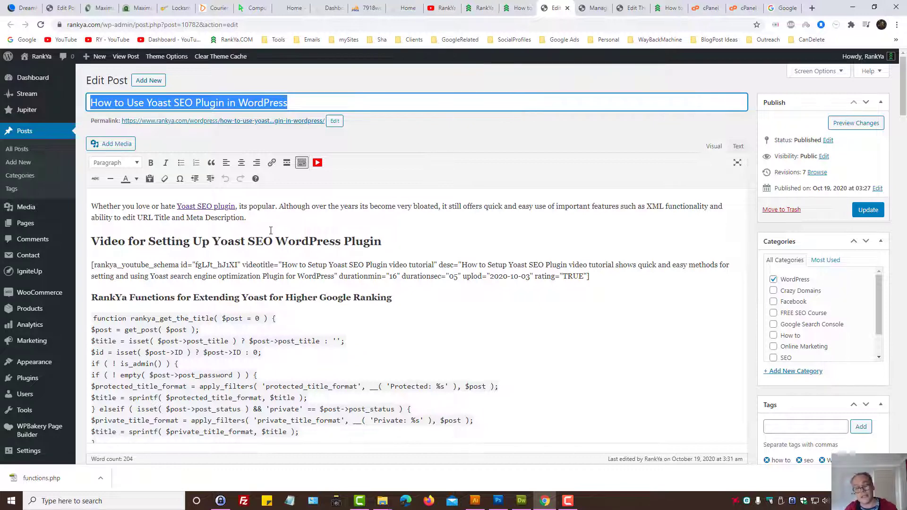
Step: Glance at the published post and review the SEO title and meta description in the post's Yoast SEO settings
scroll(432, 307, down, 10)
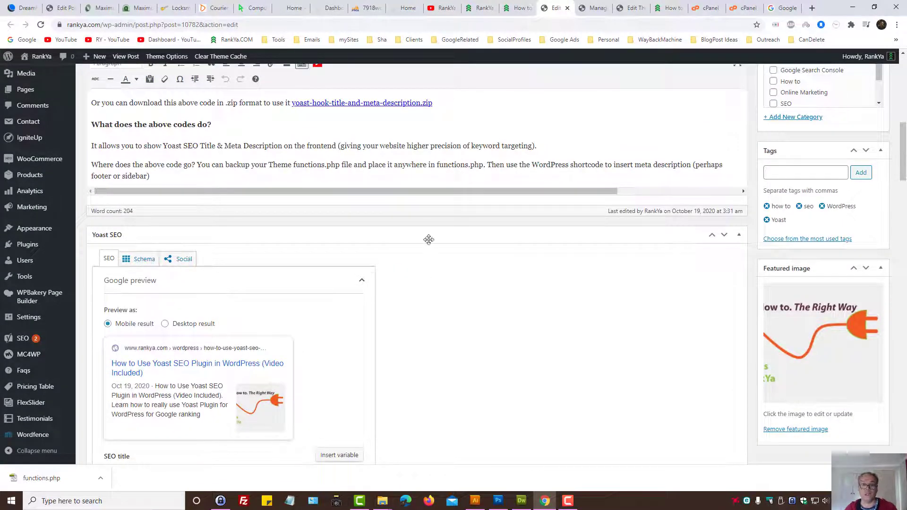
click(520, 8)
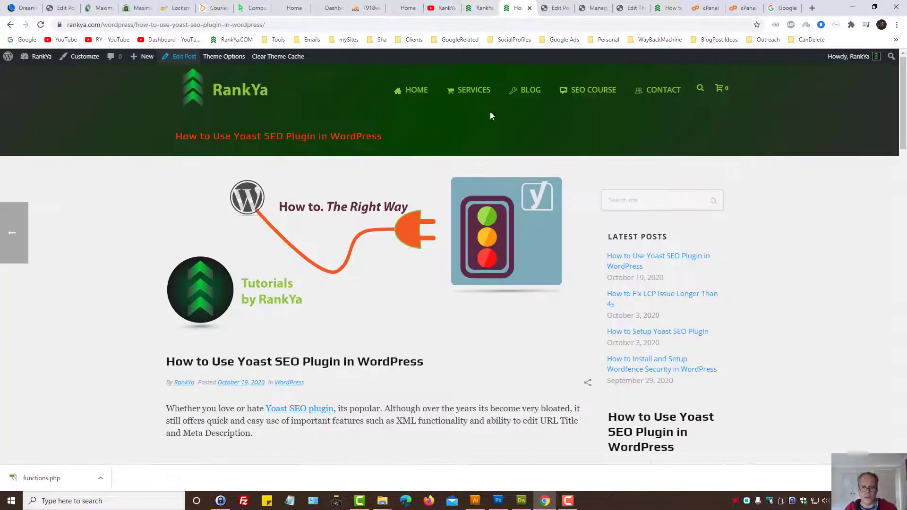
scroll(389, 331, down, 5)
key(ctrl+Tab)
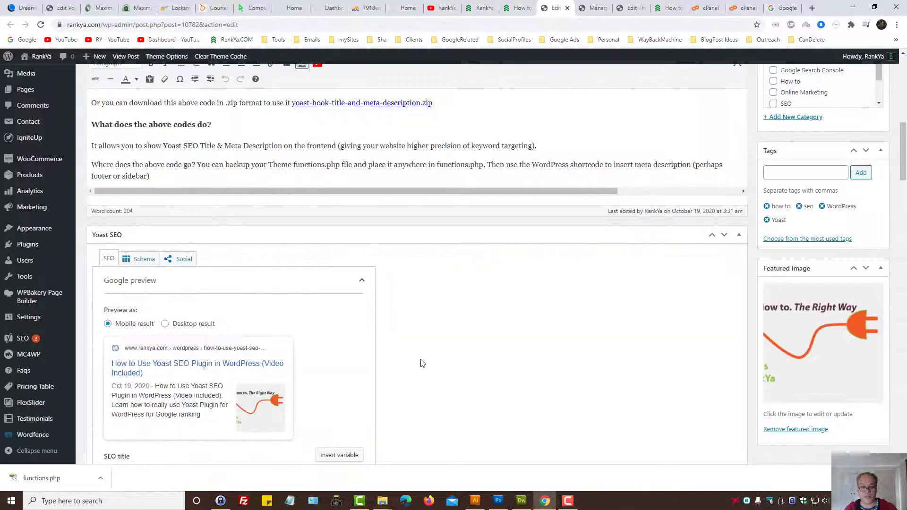
scroll(171, 430, down, 2)
scroll(165, 427, down, 3)
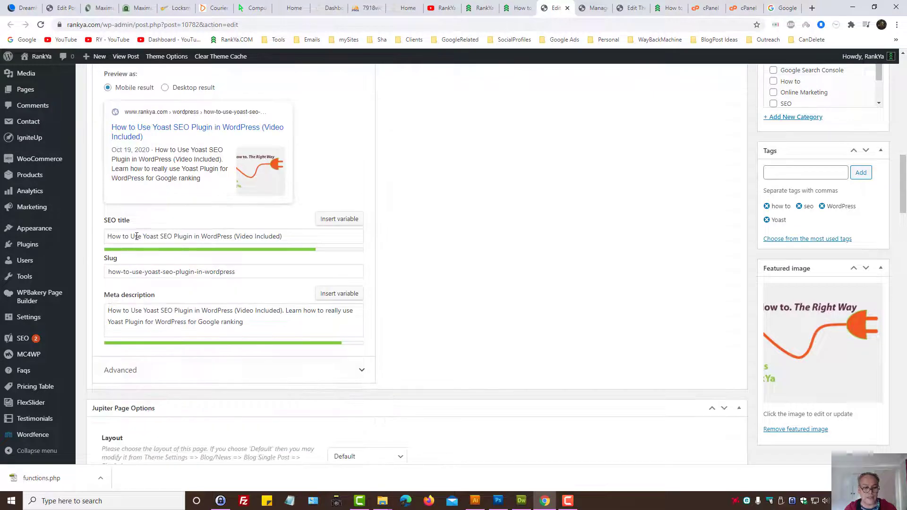
triple_click(137, 236)
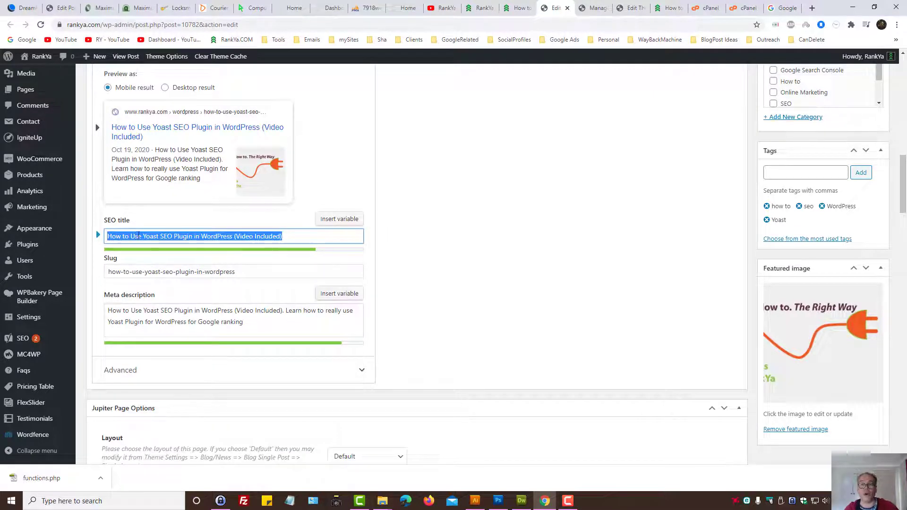
triple_click(154, 320)
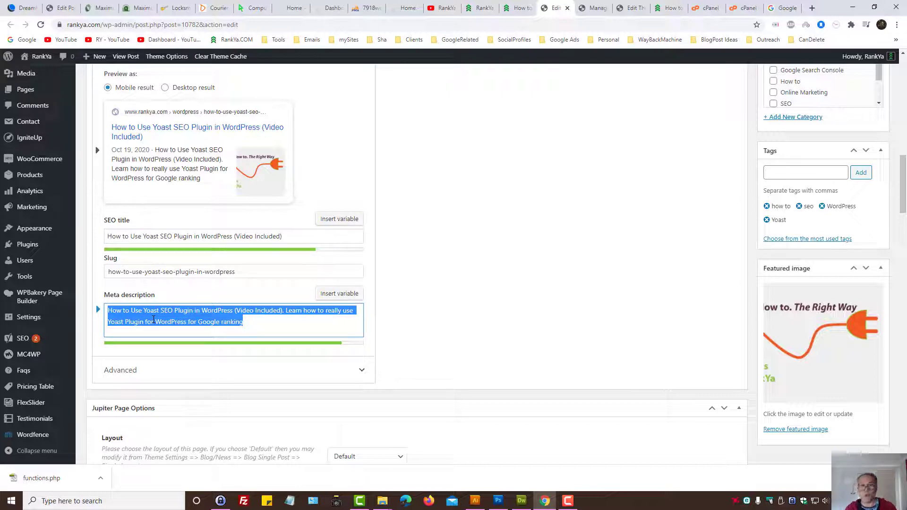
Step: Open the published post's page source and find the <title> tag
click(518, 8)
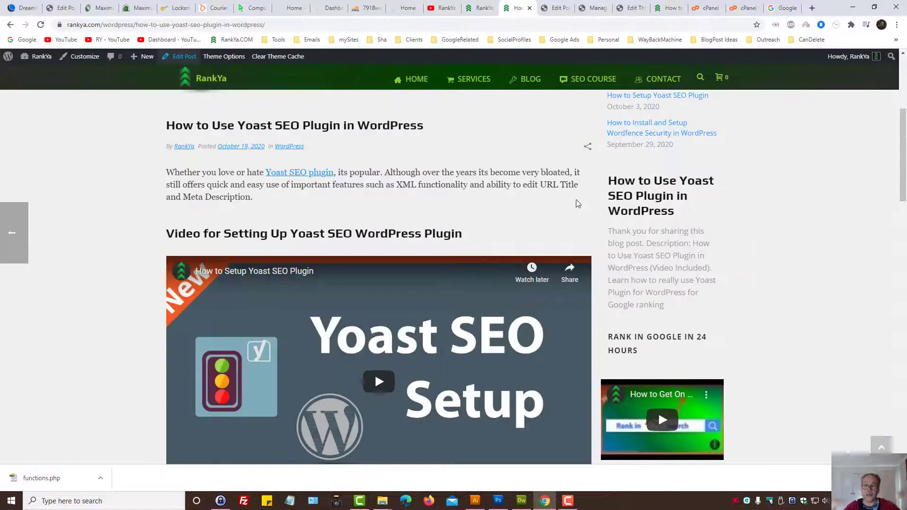
key(ctrl+u)
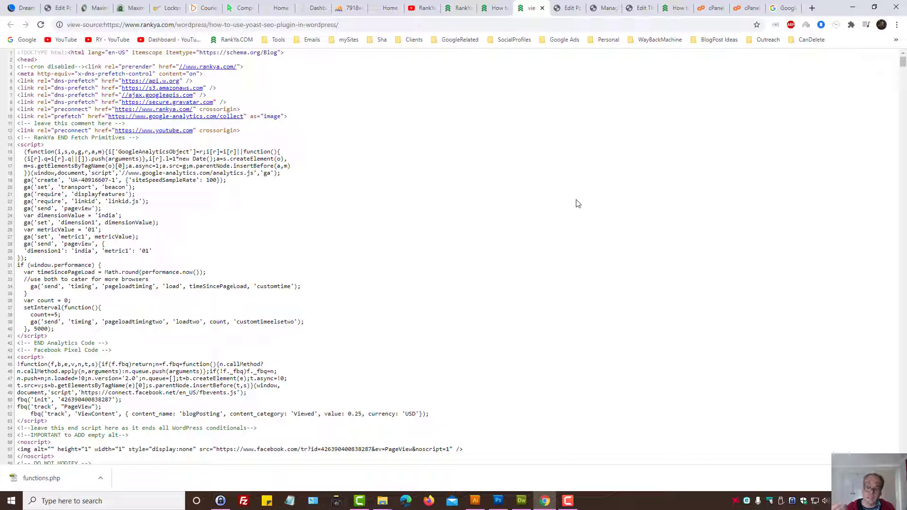
key(ctrl+f)
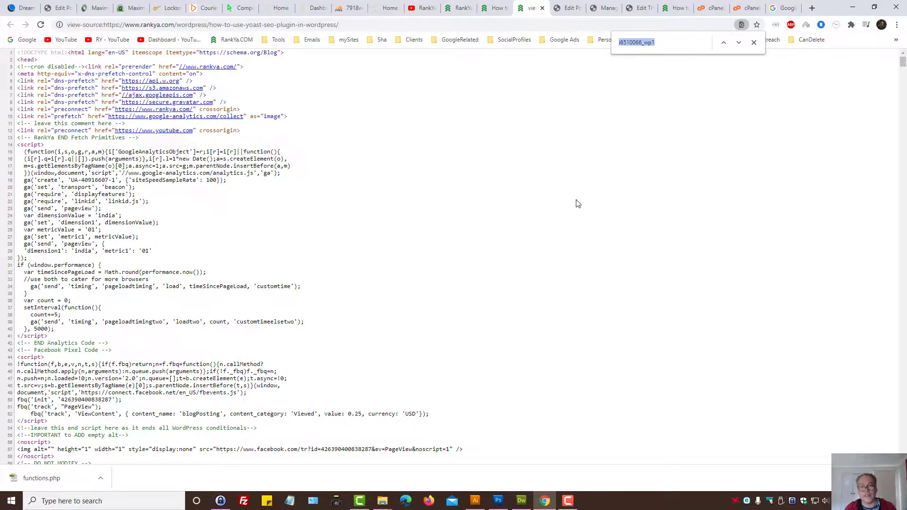
text(<title>)
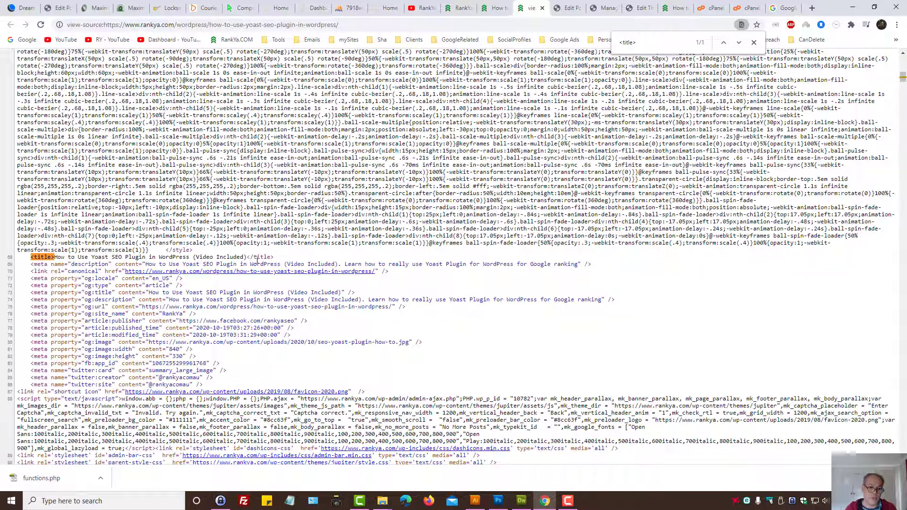
Step: Highlight the SEO title and the meta description in the post editor to compare them with the page source
key(ctrl+Tab)
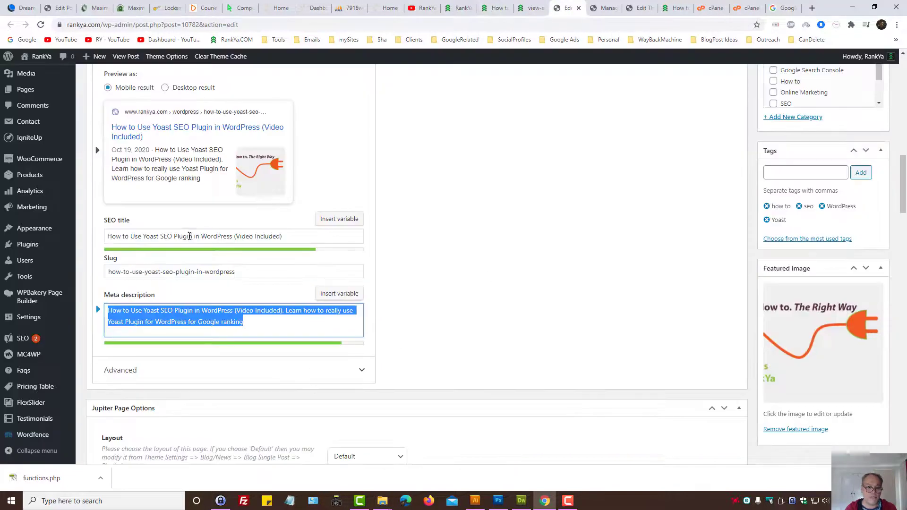
click(190, 236)
key(ctrl+a)
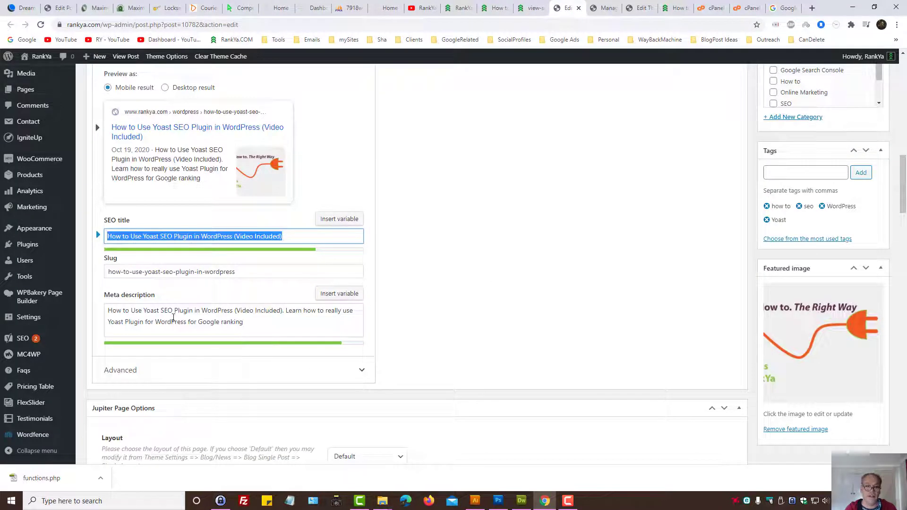
triple_click(139, 322)
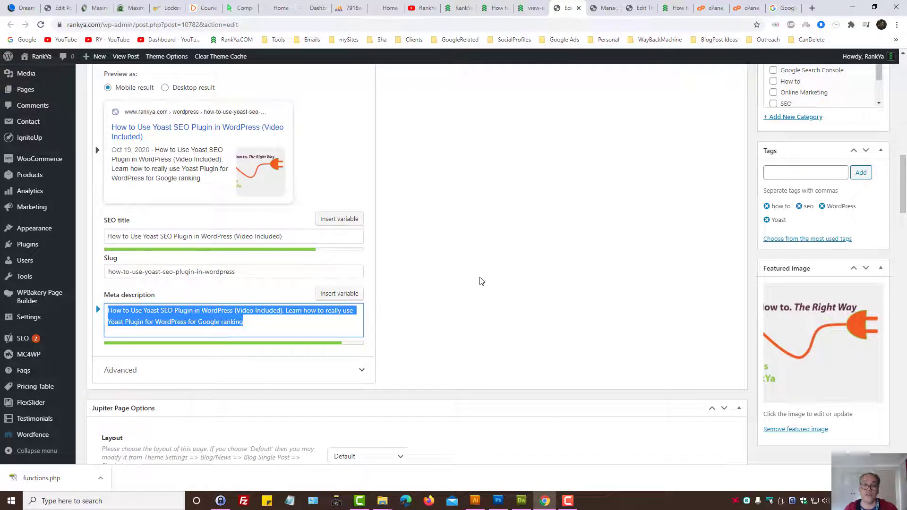
Step: Search the page source for "descriptio" and highlight the meta description's content, checking it against the Yoast field
key(ctrl+shift+Tab)
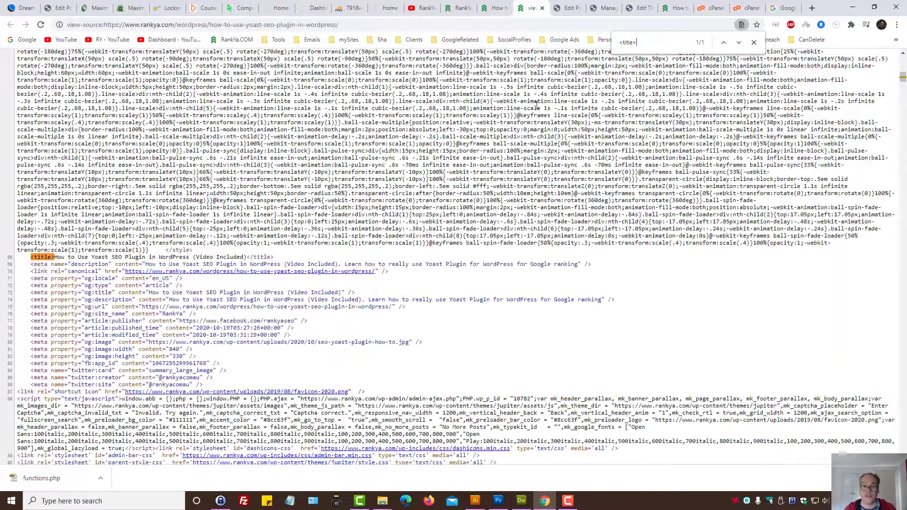
text(de)
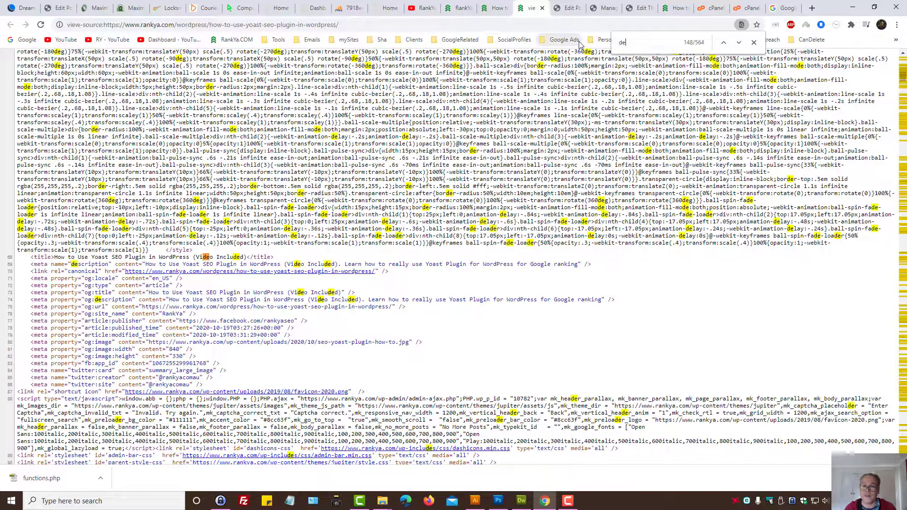
text(scriptio)
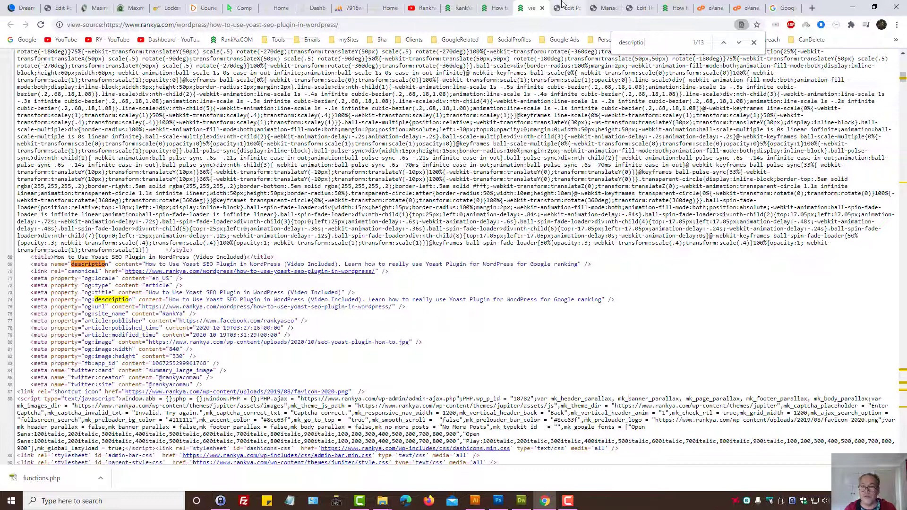
click(562, 7)
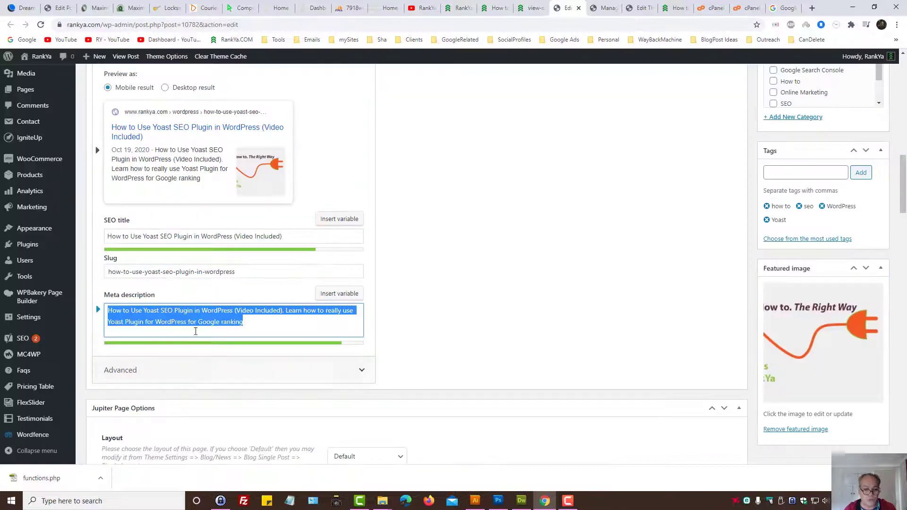
click(536, 6)
triple_click(161, 264)
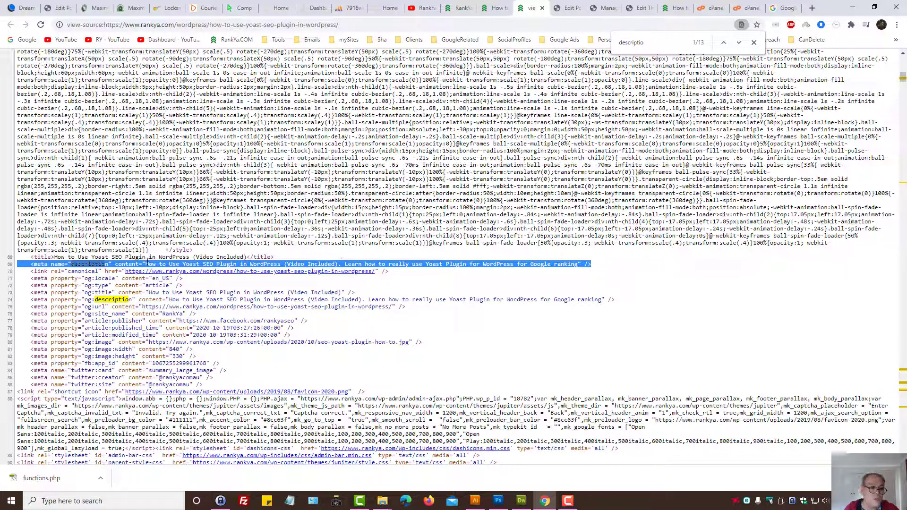
drag(145, 264, 580, 264)
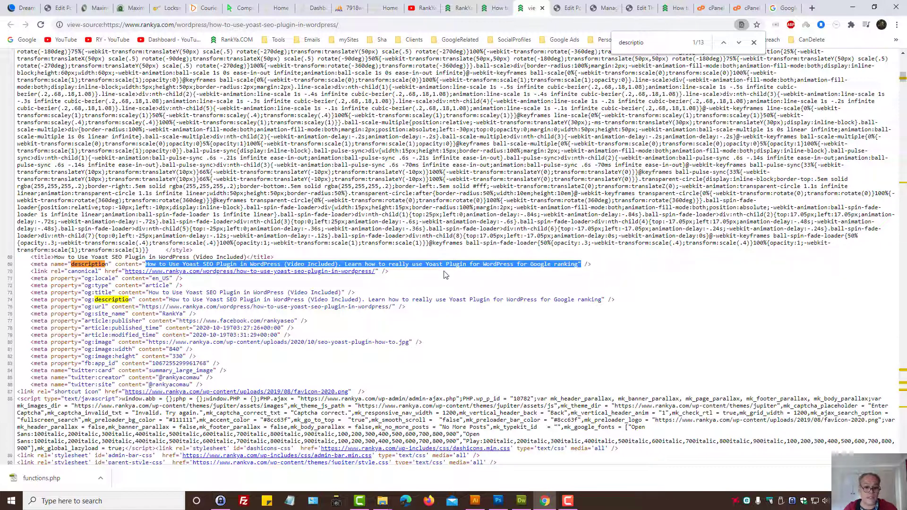
Step: Copy the selected code under "RankYa Functions for Extending Yoast for Higher Google Ranking" from the published post
key(ctrl+Page_Up)
scroll(455, 284, down, 15)
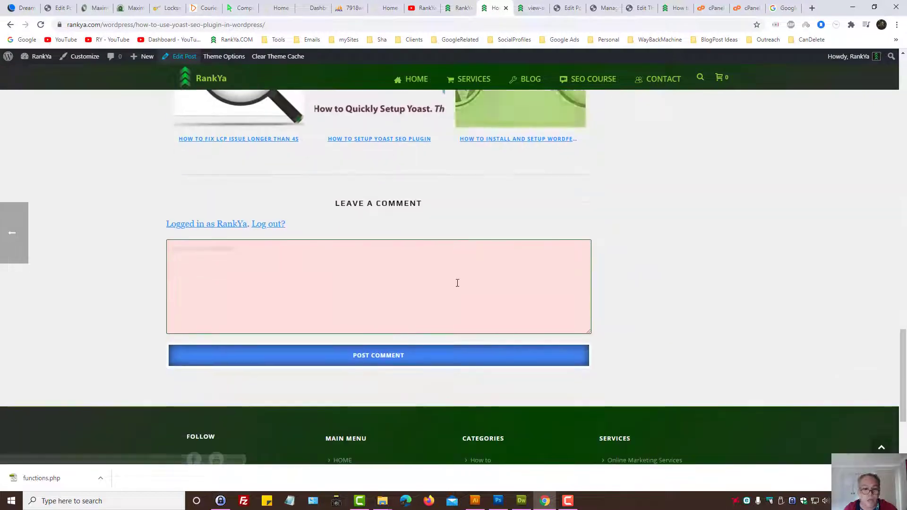
scroll(455, 255, up, 20)
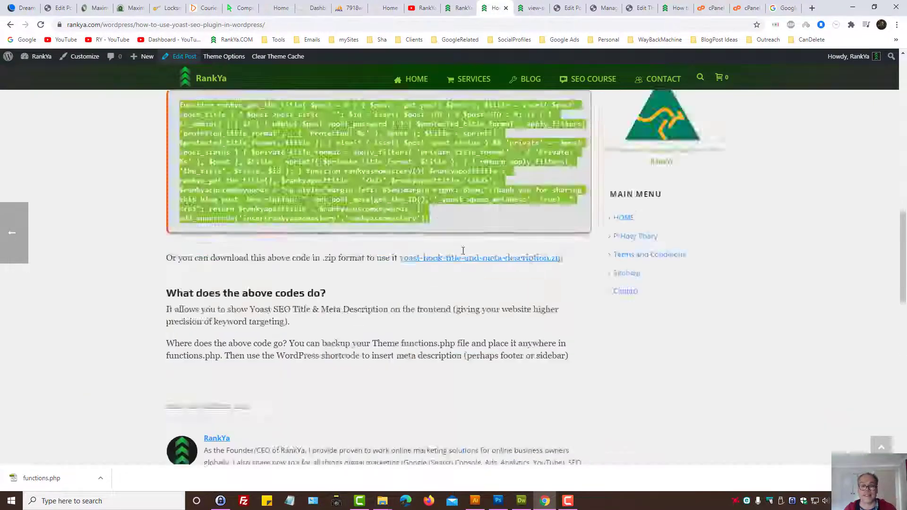
scroll(455, 253, down, 10)
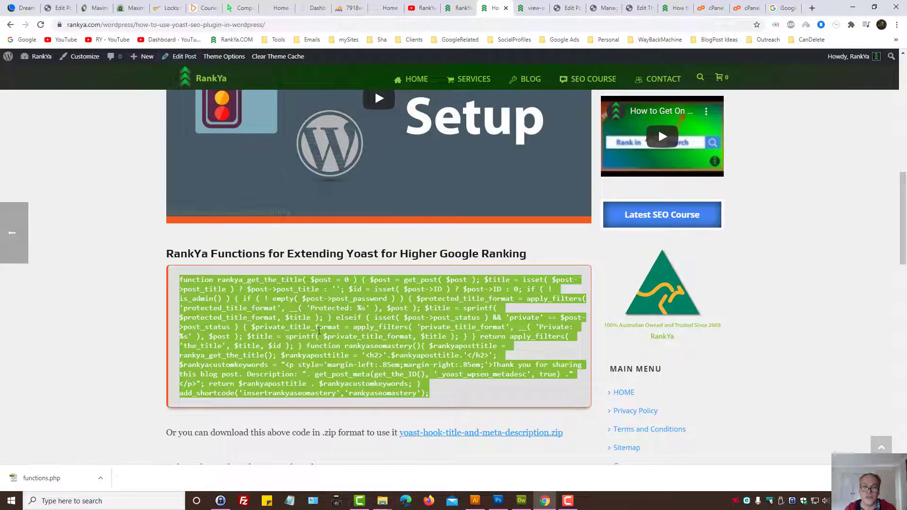
right_click(319, 331)
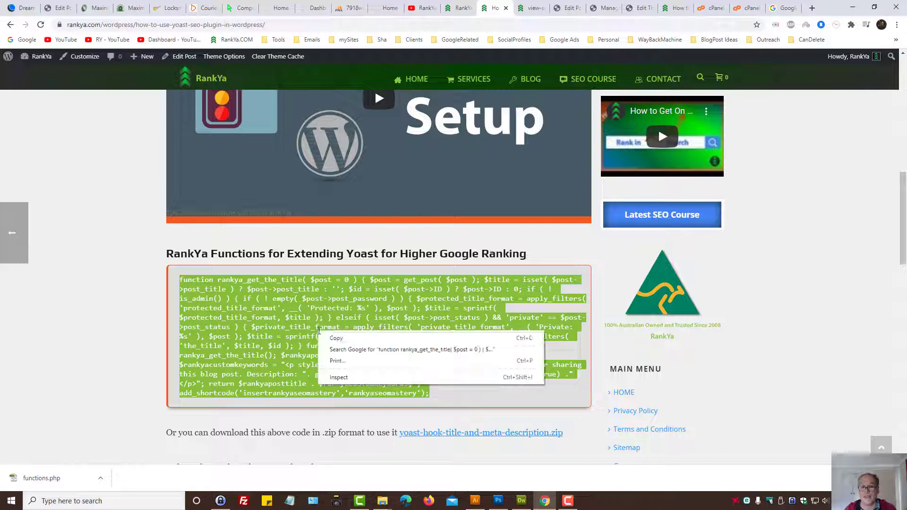
click(337, 335)
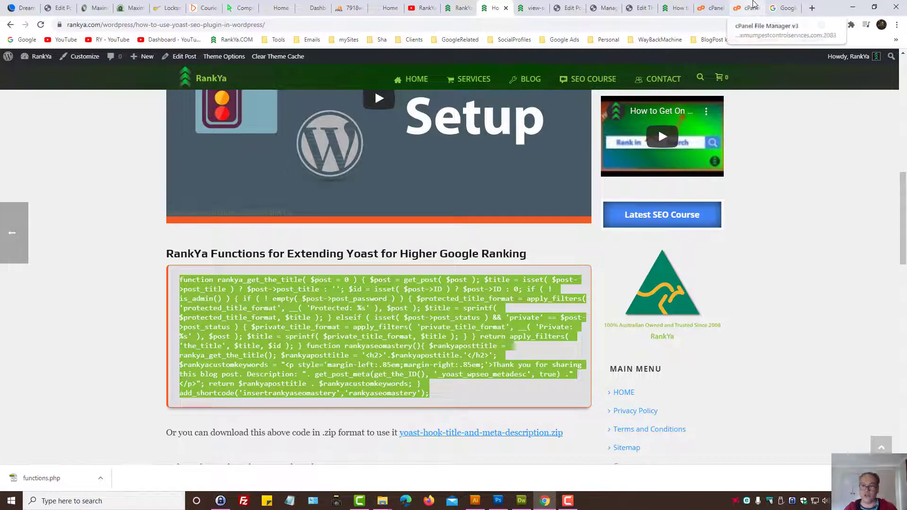
Step: Look at functions.php in the cPanel File Manager and in the WordPress theme editor
click(749, 8)
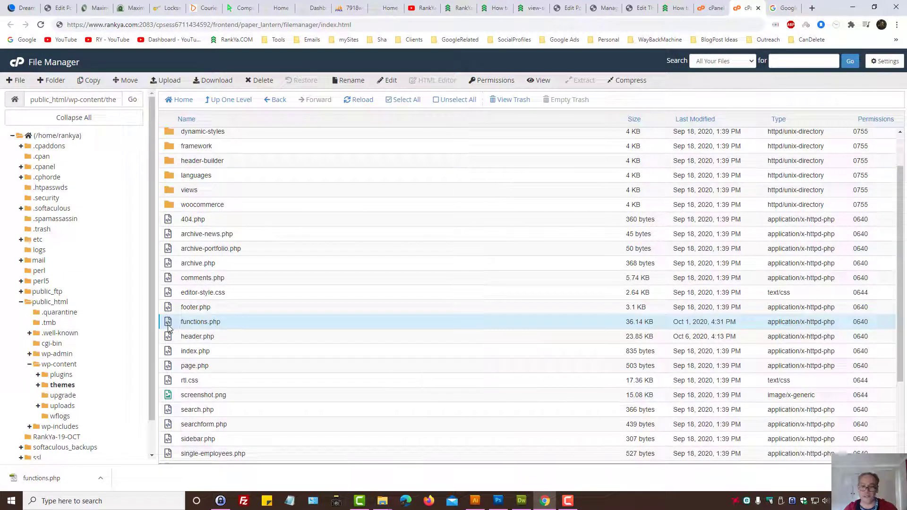
click(639, 8)
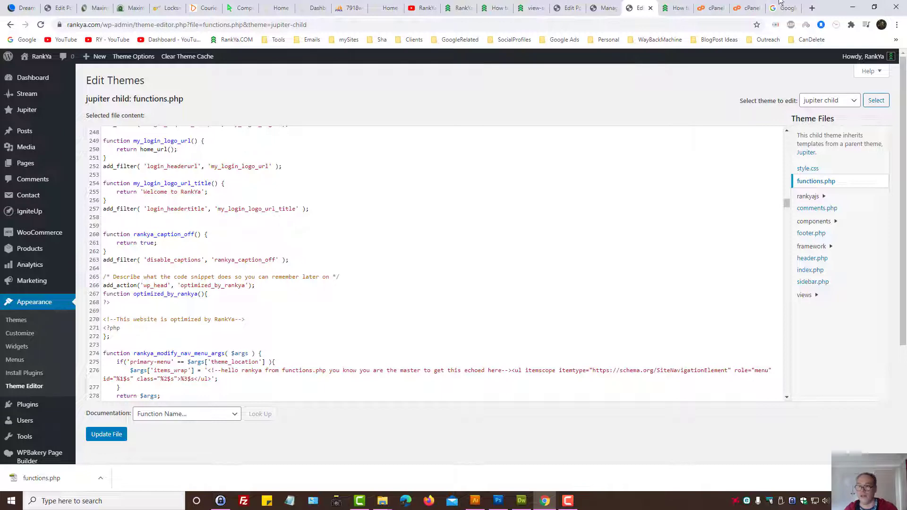
click(746, 8)
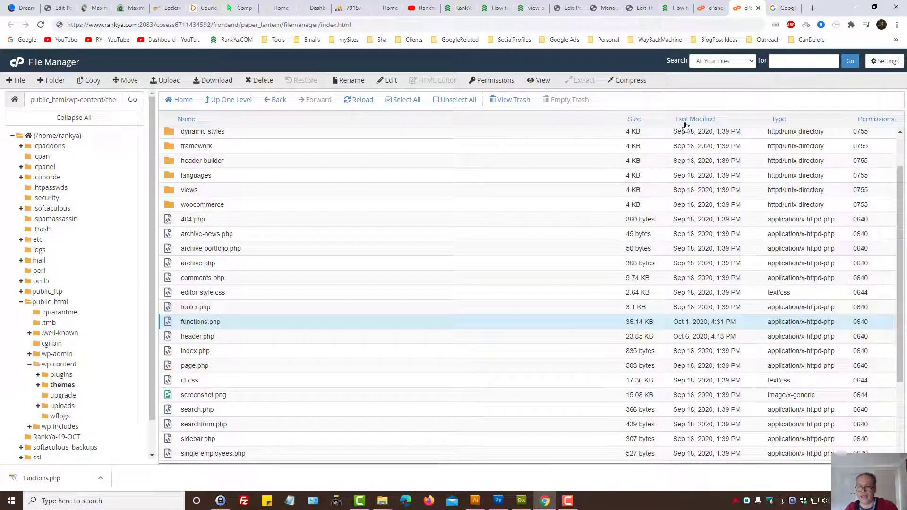
Step: Paste the copied RankYa functions code into the empty lines at the end of the jupiter child theme's functions.php
click(637, 8)
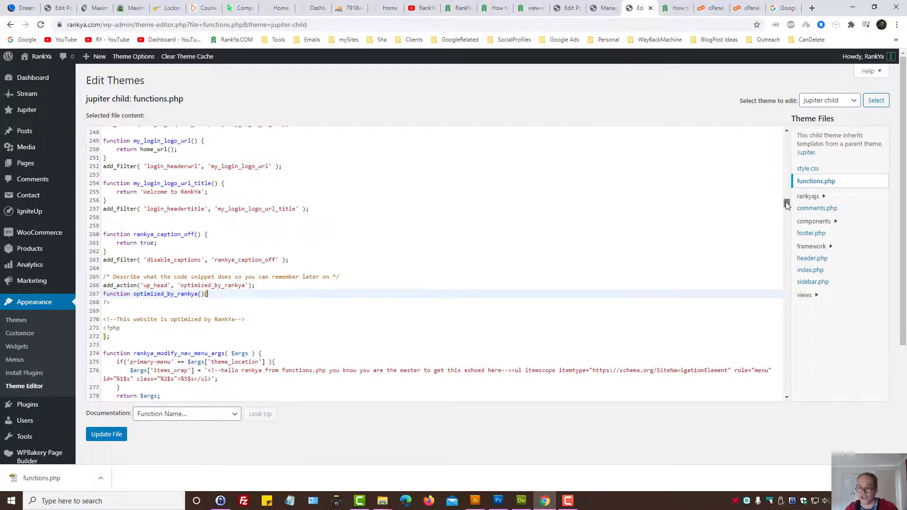
drag(786, 202, 788, 406)
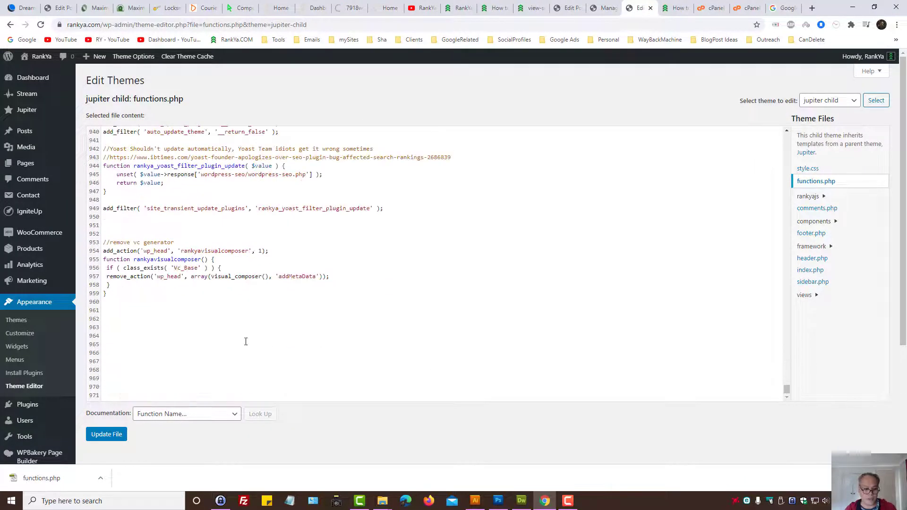
click(189, 329)
key(Return)
key(Return)
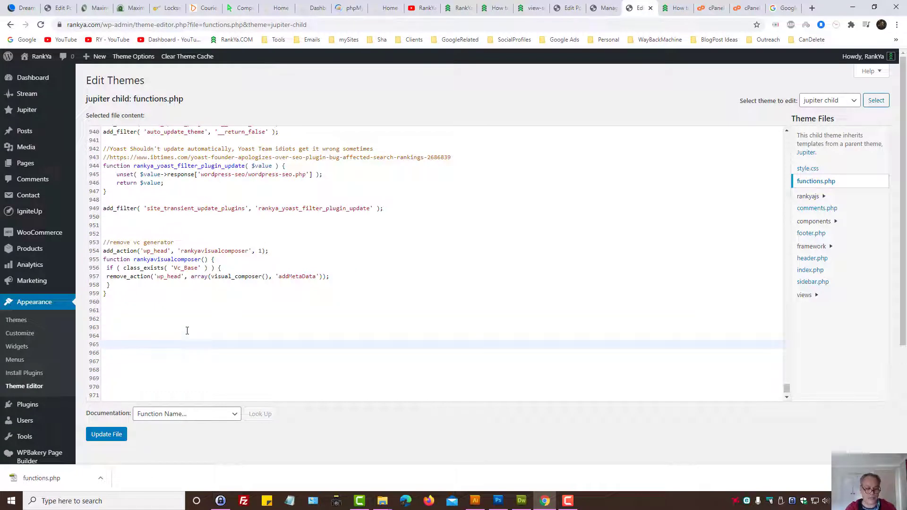
key(ctrl+v)
scroll(201, 330, down, 3)
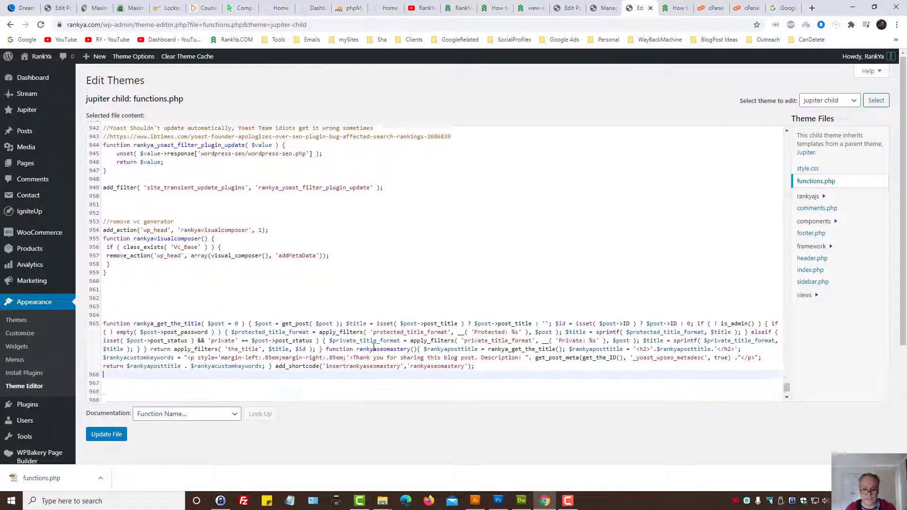
Step: Highlight the pasted code in functions.php and download yoast-hook-title-and-meta-description.zip from the published Yoast post
click(488, 303)
triple_click(377, 293)
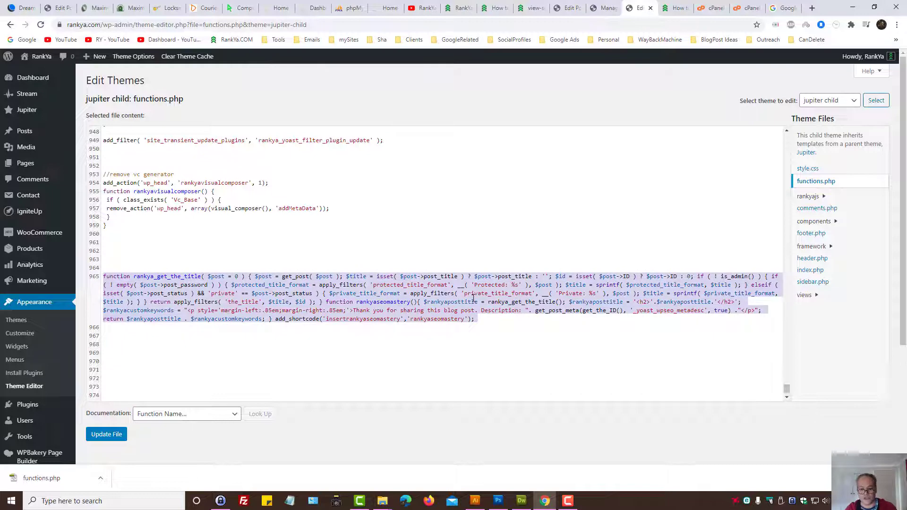
click(524, 6)
click(495, 6)
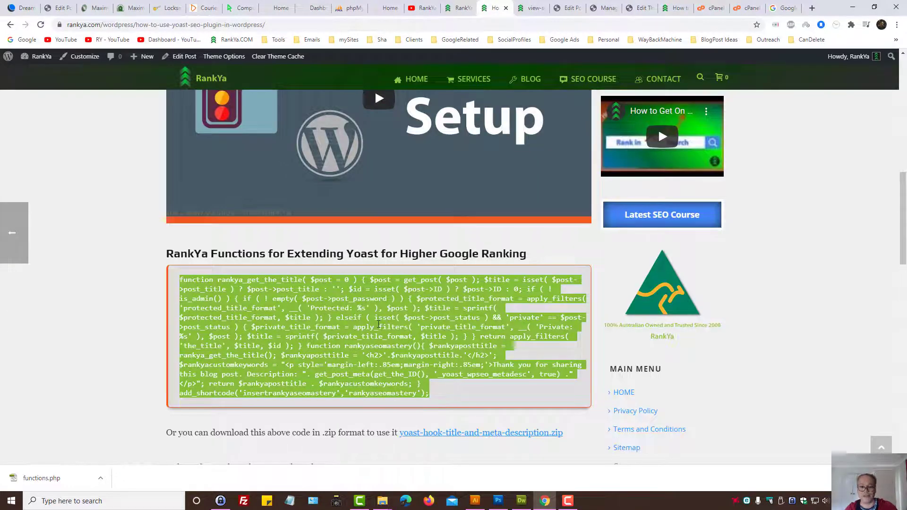
scroll(467, 245, down, 4)
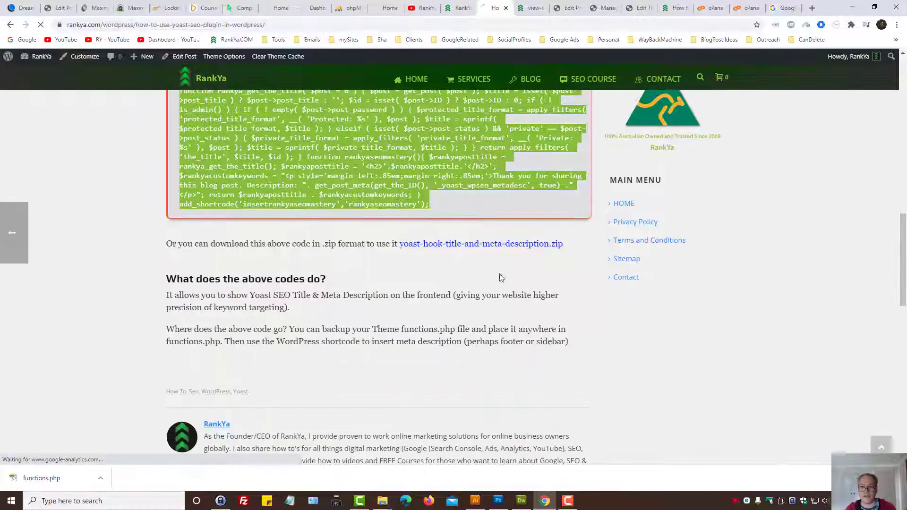
click(505, 246)
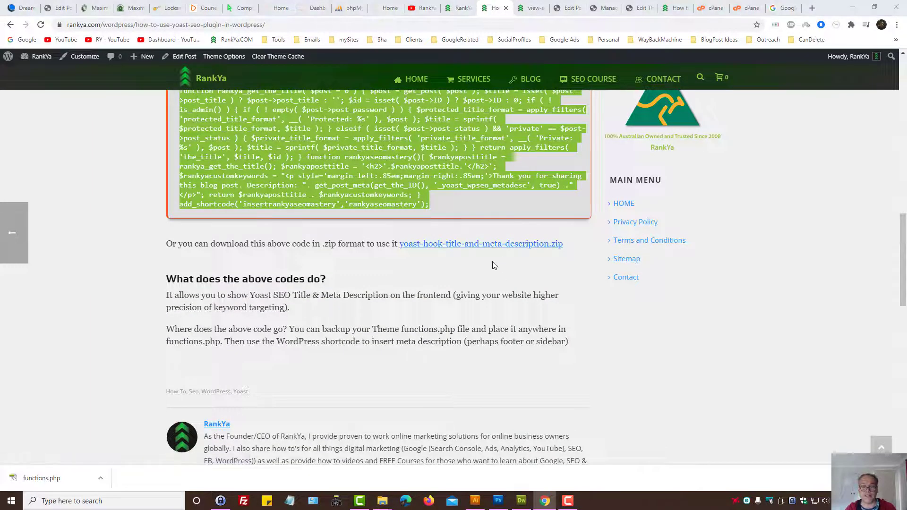
click(375, 241)
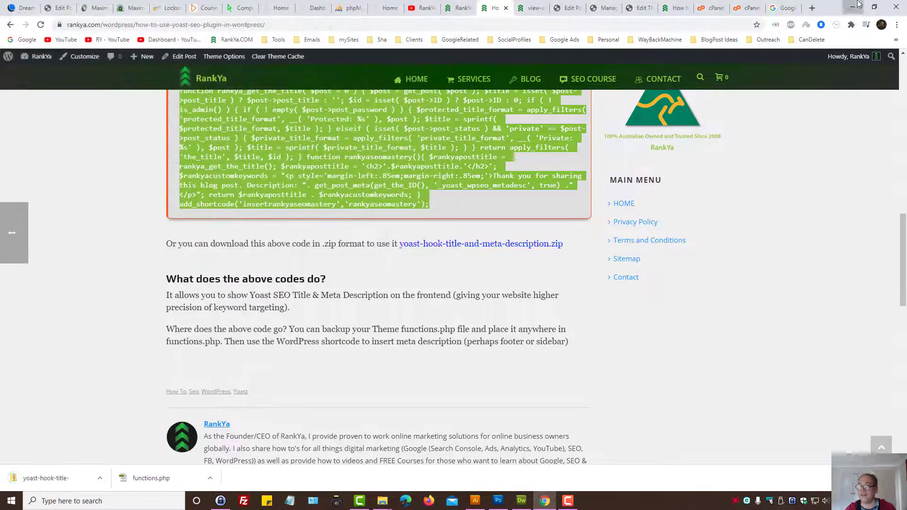
Step: Open the downloaded yoast-hook zip from the desktop and view its Yoast-hook-title-and-meta-description.php file in Dreamweaver without making it writable
click(853, 8)
click(866, 7)
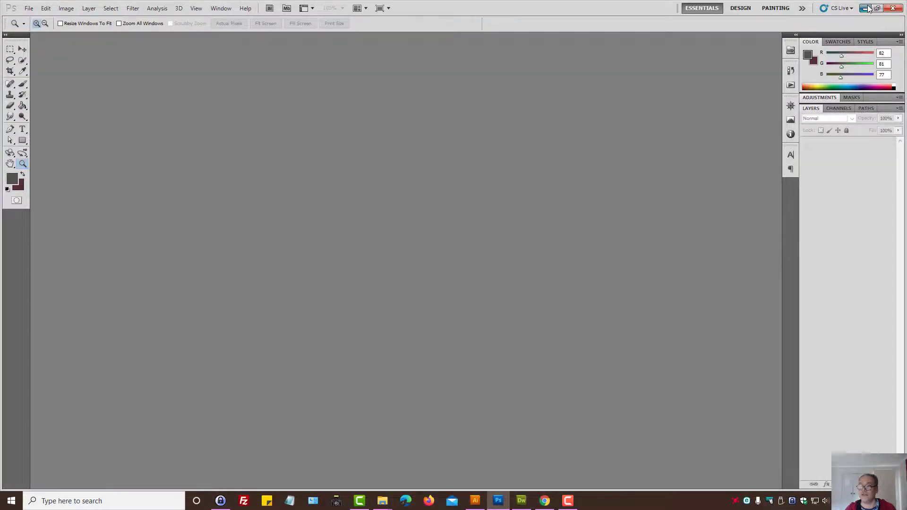
click(867, 7)
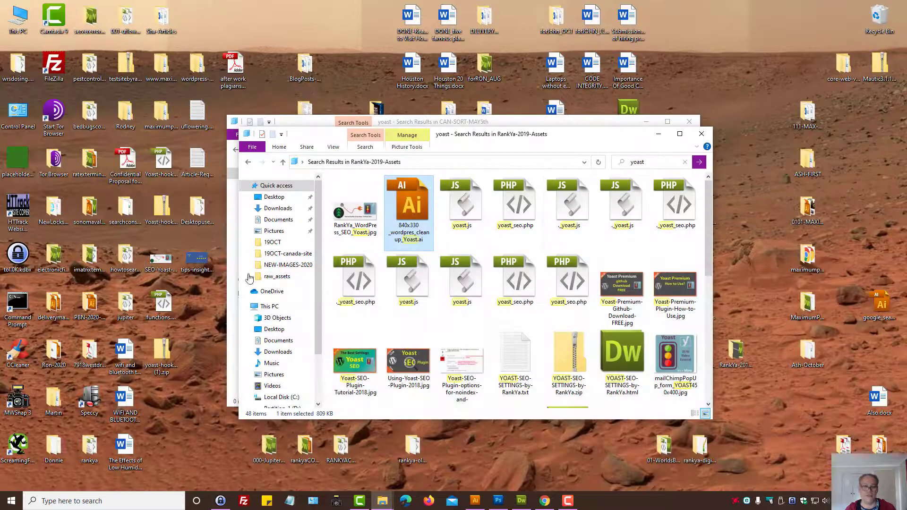
click(701, 134)
click(689, 122)
double_click(163, 352)
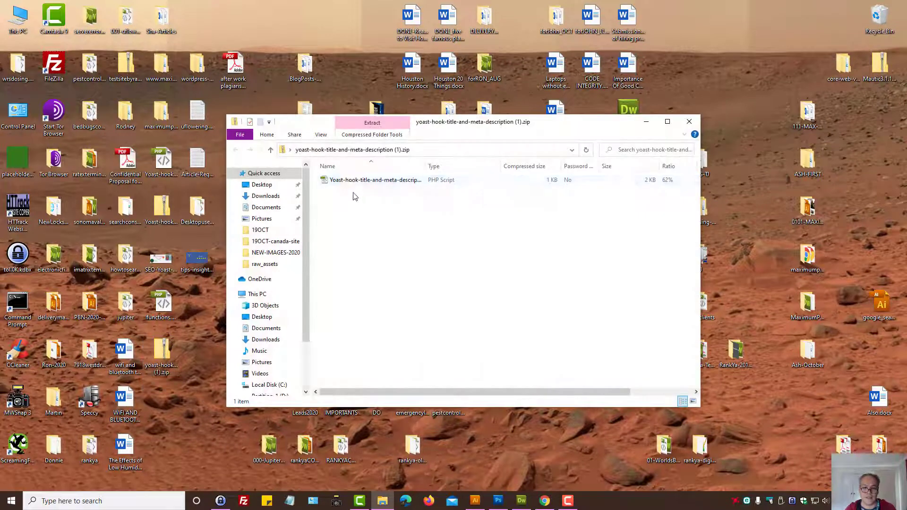
click(347, 181)
double_click(347, 181)
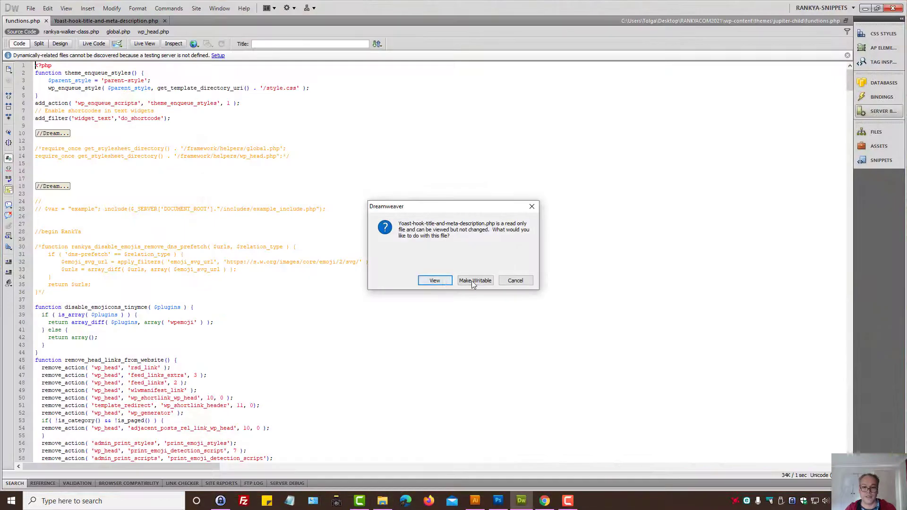
click(443, 283)
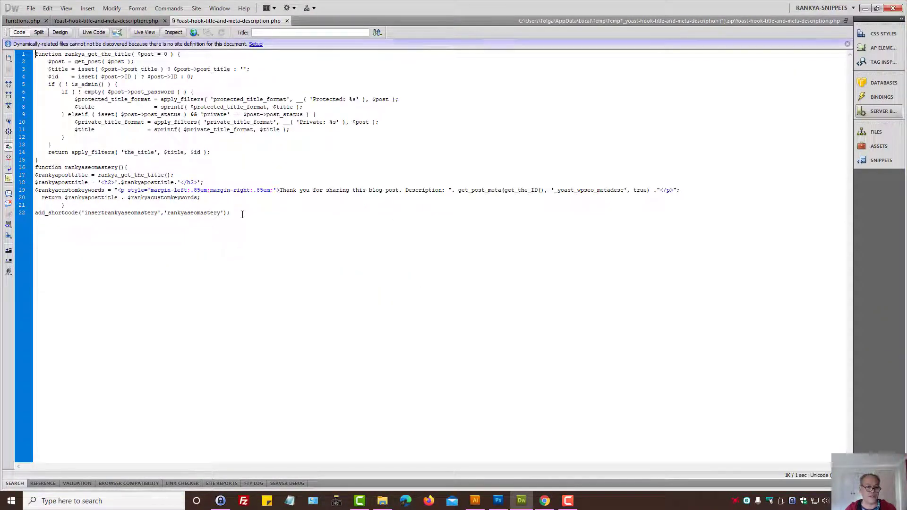
Step: Copy all the code in the extracted Yoast-hook-title-and-meta-description.php file
key(ctrl+a)
right_click(181, 96)
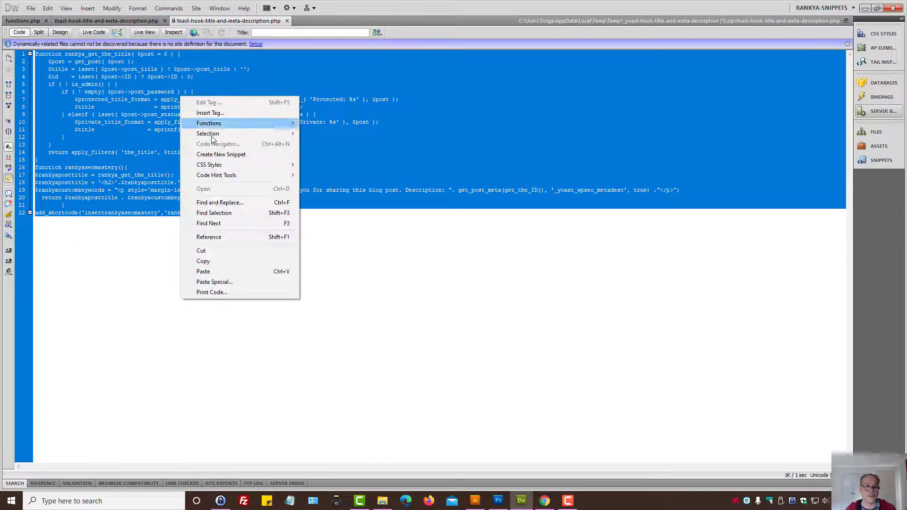
click(208, 261)
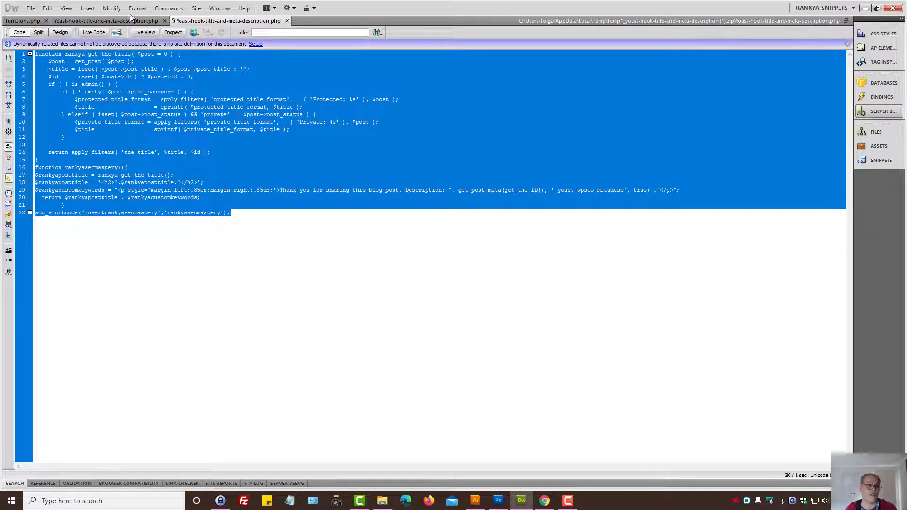
Step: Add blank lines after the rankyavisualcomposer function at the end of the local functions.php and paste the copied code there
click(22, 21)
scroll(197, 209, down, 20)
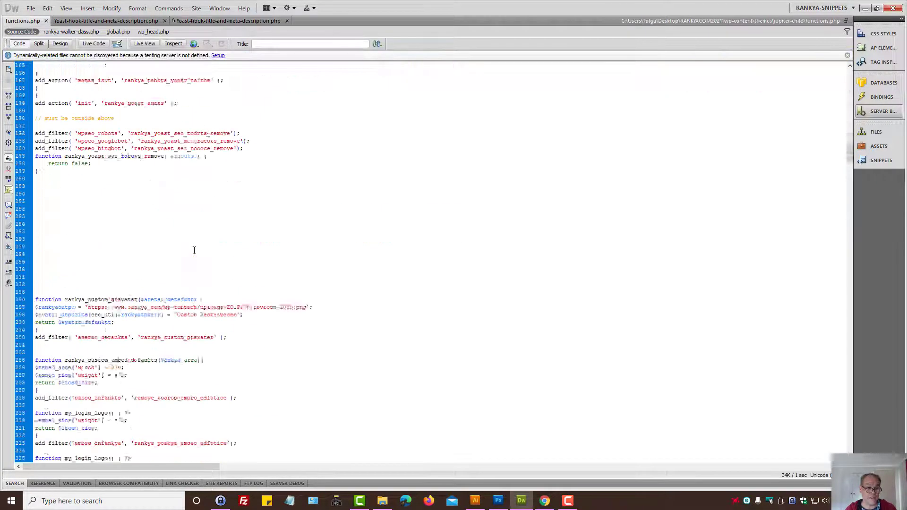
scroll(192, 251, down, 20)
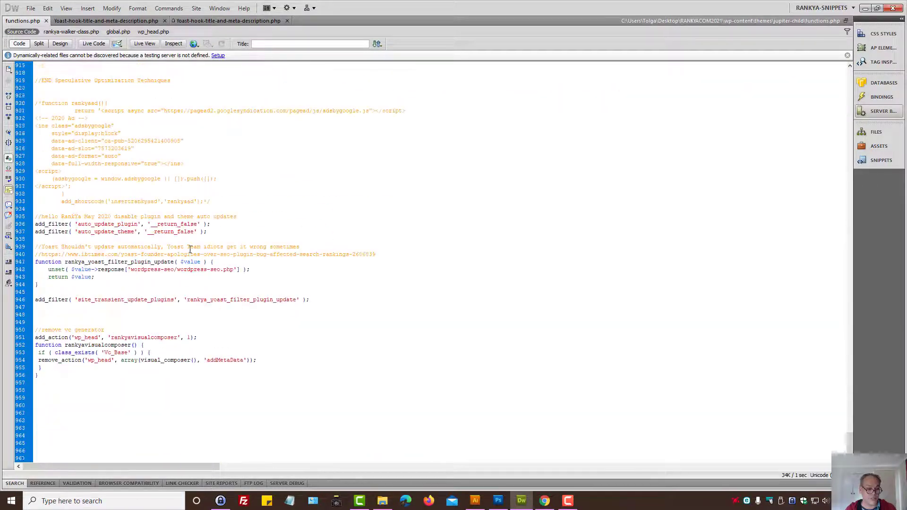
click(94, 369)
key(Return)
key(Return)
key(Return)
key(Return)
key(Return)
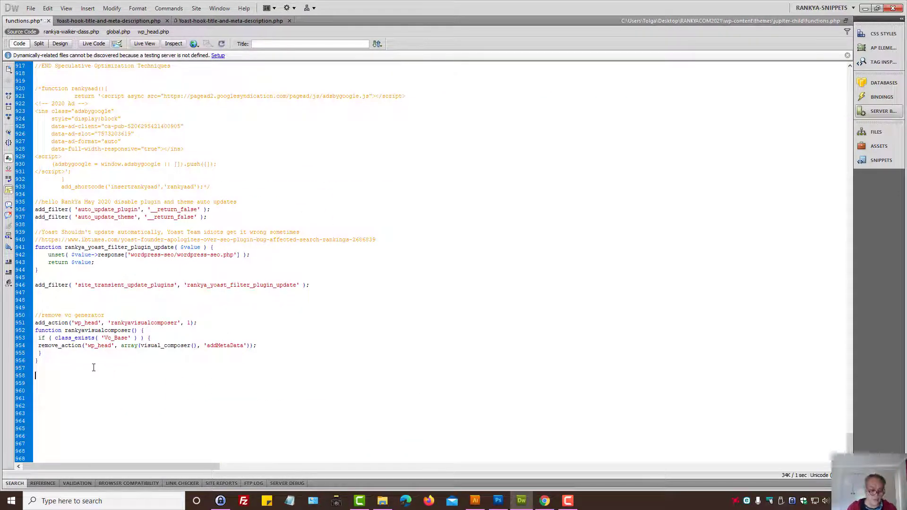
key(ctrl+v)
scroll(94, 368, down, 4)
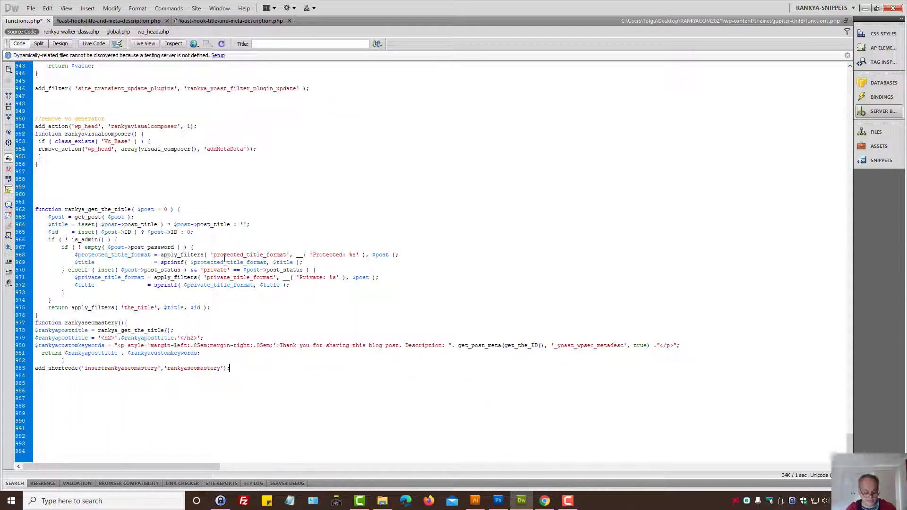
Step: Switch to Chrome, look at functions.php in the cPanel File Manager, and open the WordPress Widgets page in a new tab
mouse_move(546, 505)
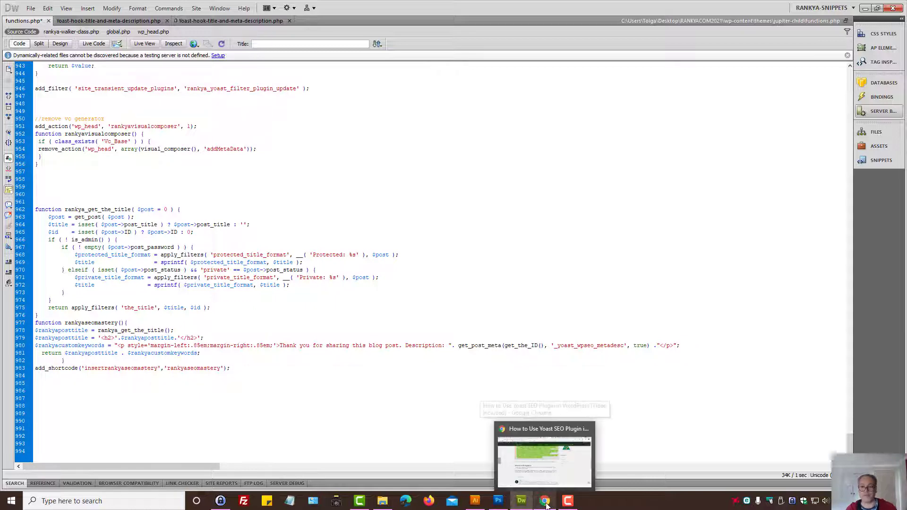
click(546, 505)
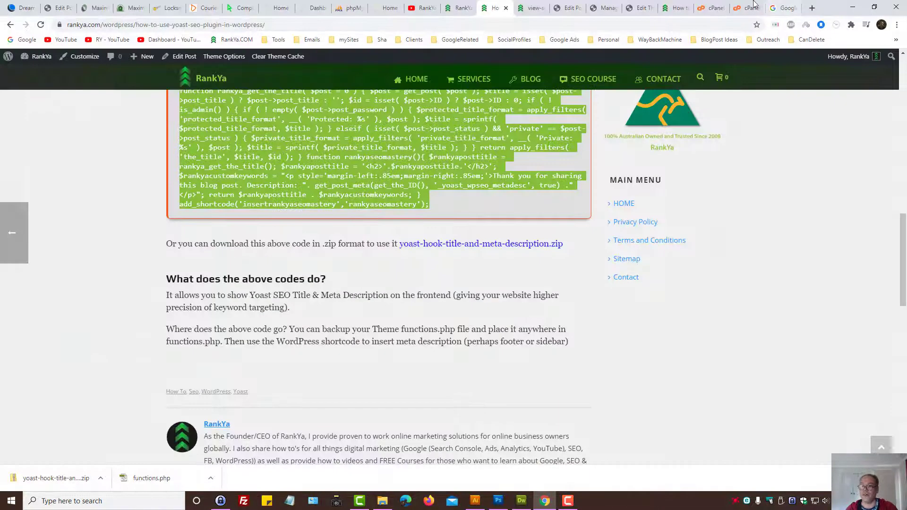
click(748, 8)
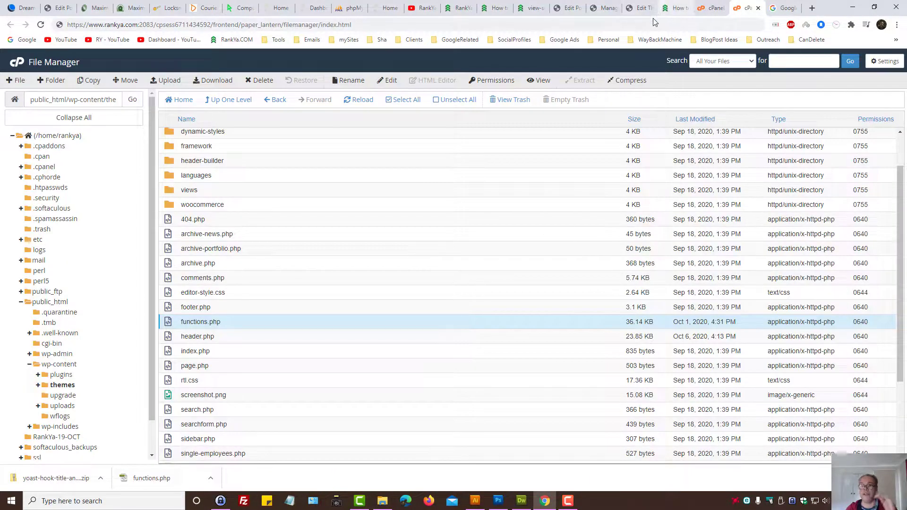
click(571, 9)
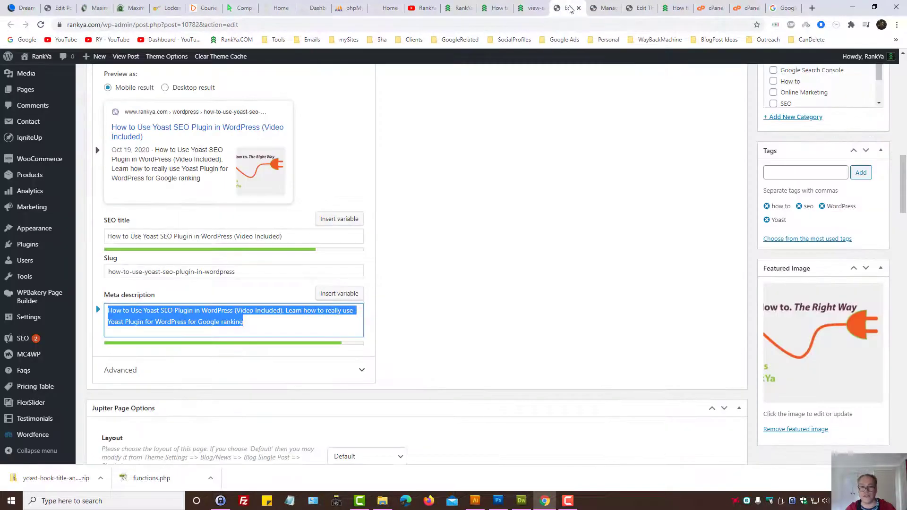
click(528, 243)
mouse_move(24, 231)
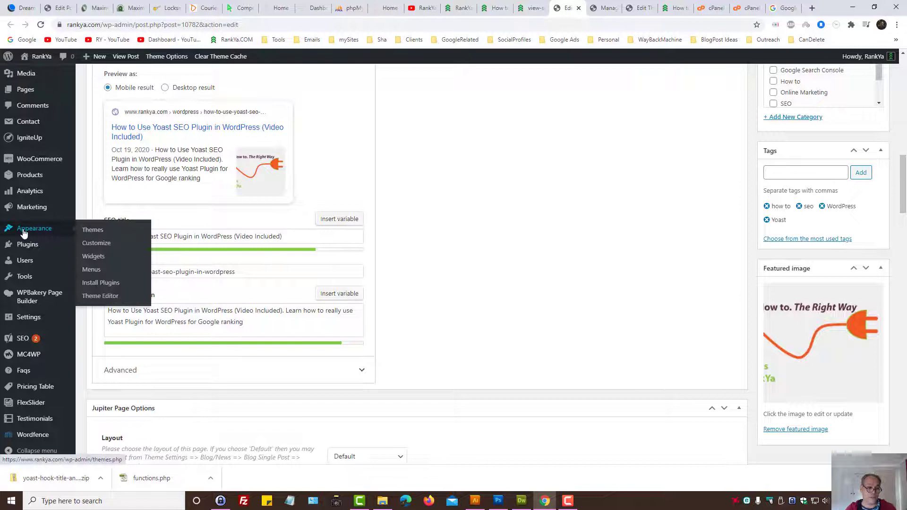
ctrl+click(98, 259)
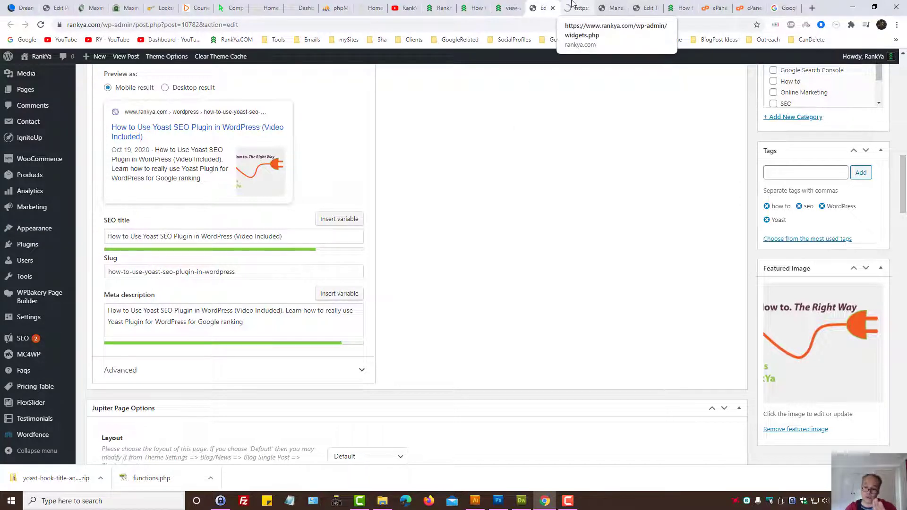
click(573, 8)
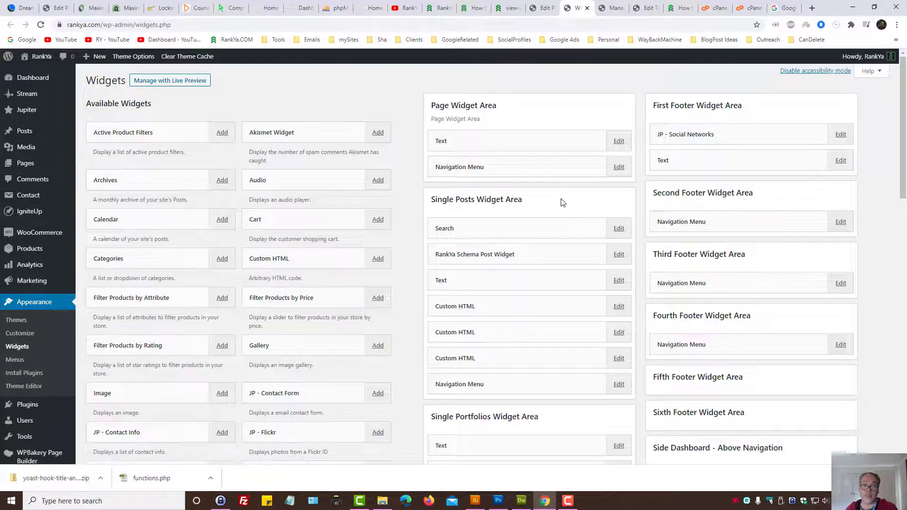
Step: Delete the [insertrankyaseomastery] shortcode from the Text widget in the Single Posts Widget Area and save the widget
click(620, 281)
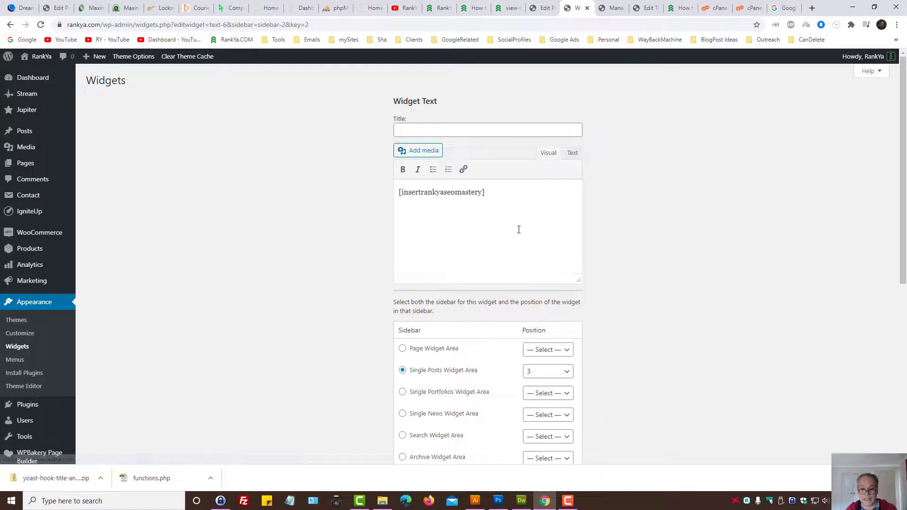
double_click(431, 192)
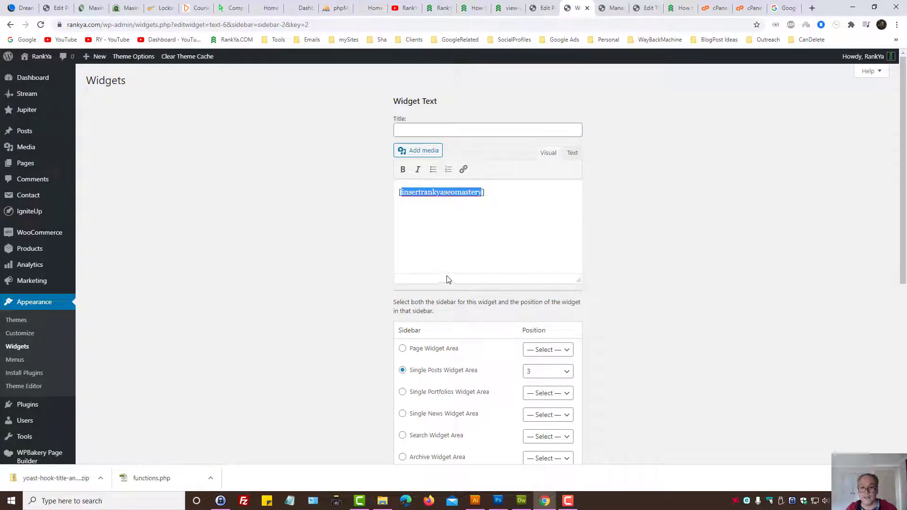
click(419, 193)
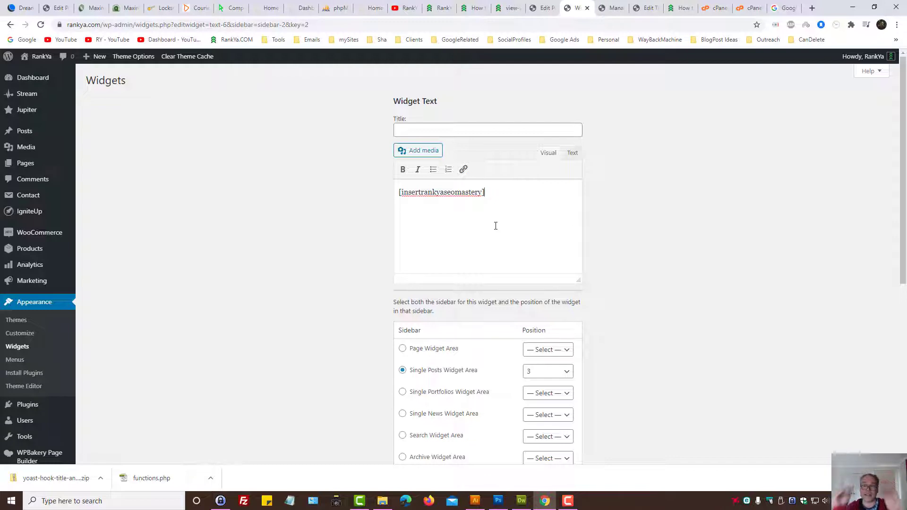
drag(485, 192, 399, 192)
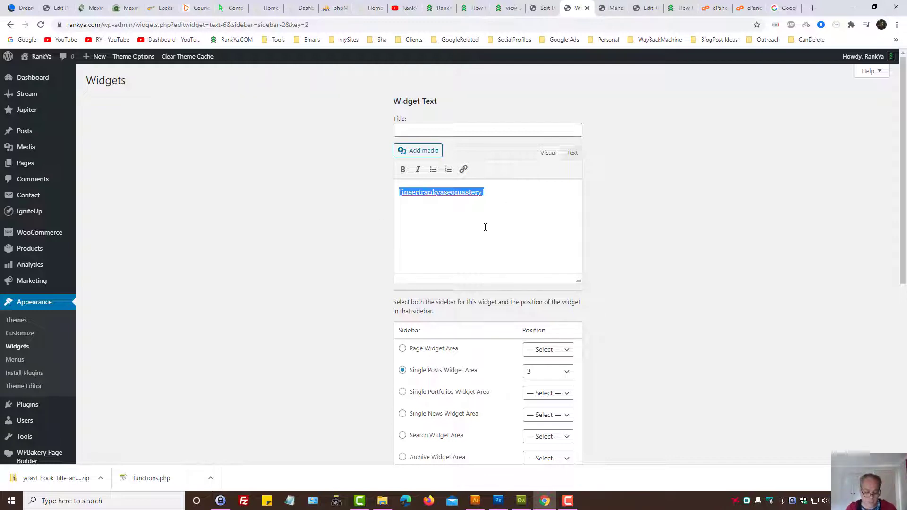
key(Delete)
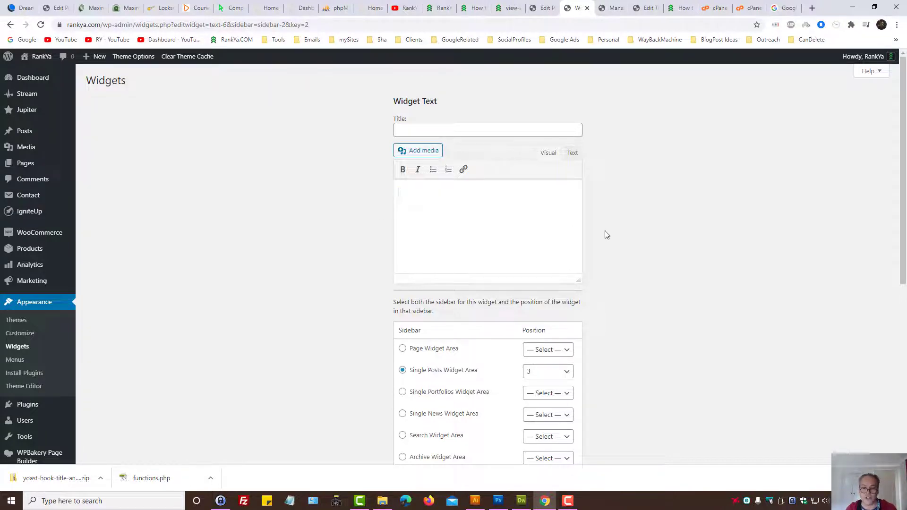
scroll(654, 276, down, 7)
click(559, 428)
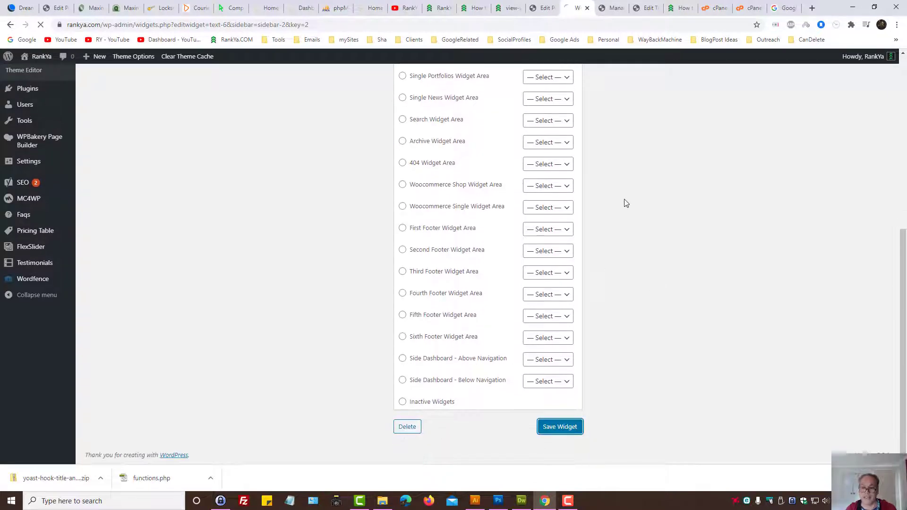
Step: Examine the post title and Yoast meta description shown in the published post's sidebar, highlighting each part
click(473, 8)
scroll(730, 255, up, 6)
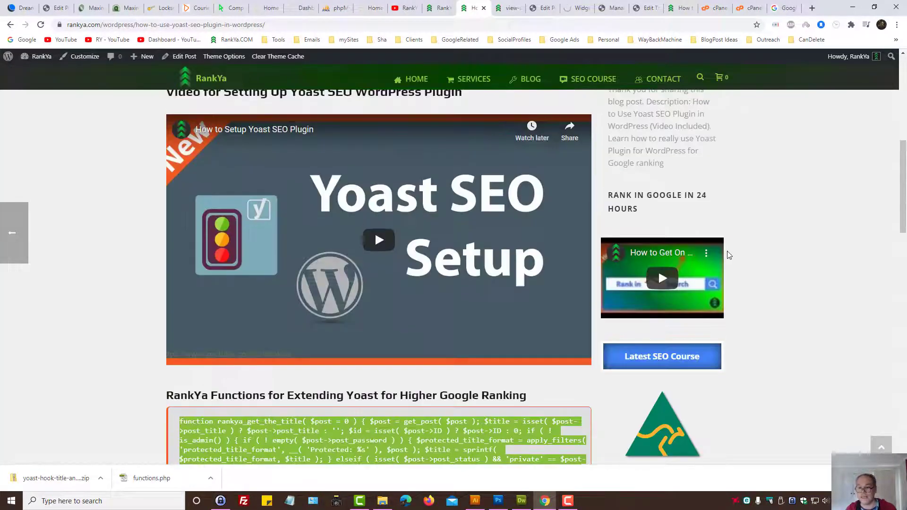
scroll(760, 208, up, 3)
drag(609, 182, 700, 311)
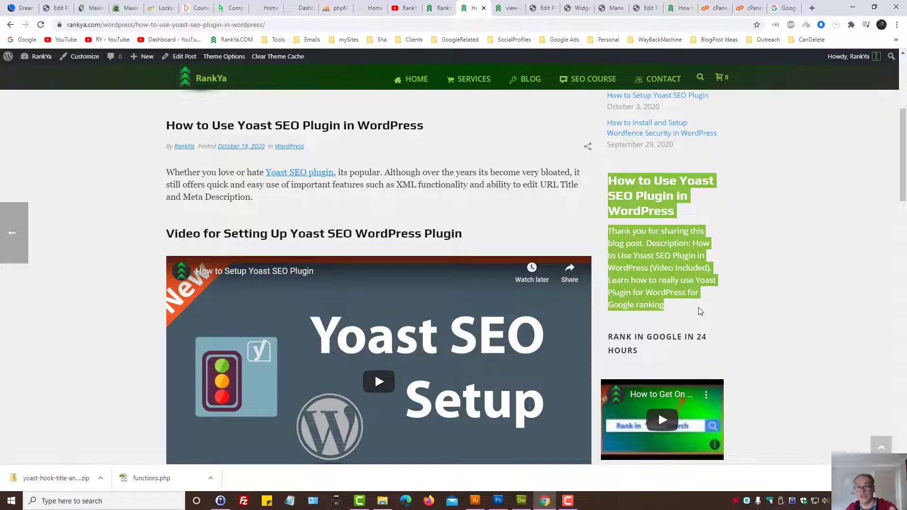
click(699, 312)
triple_click(642, 193)
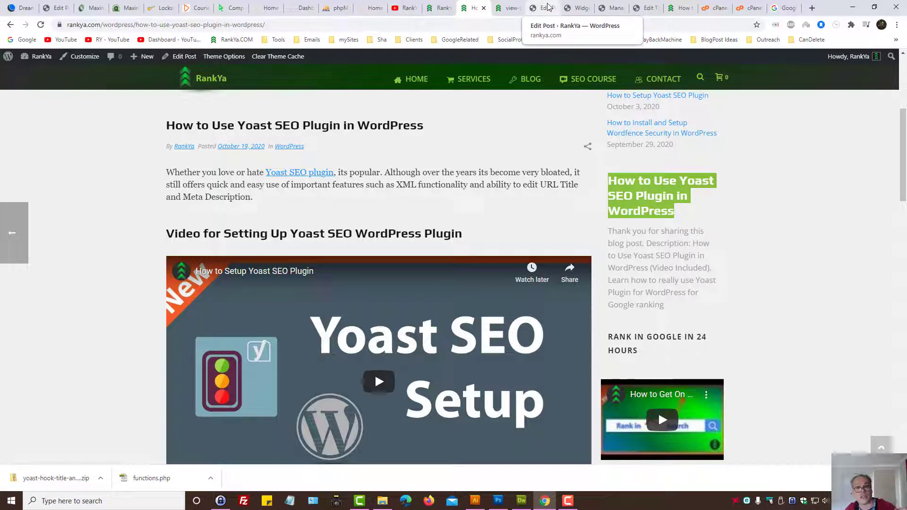
click(629, 229)
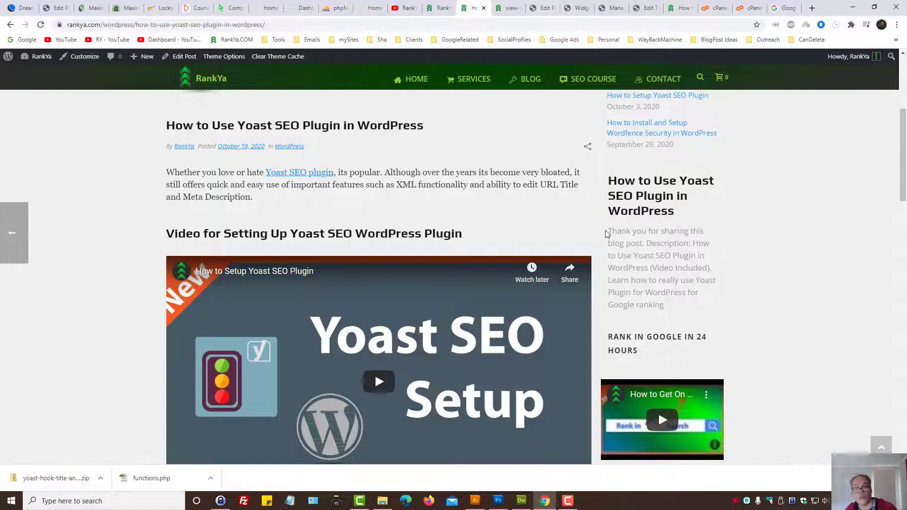
drag(608, 232, 670, 312)
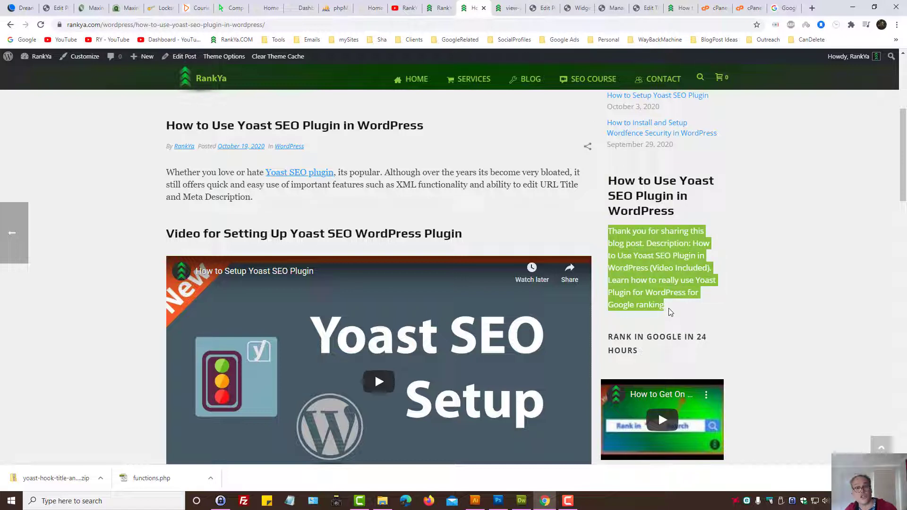
click(658, 305)
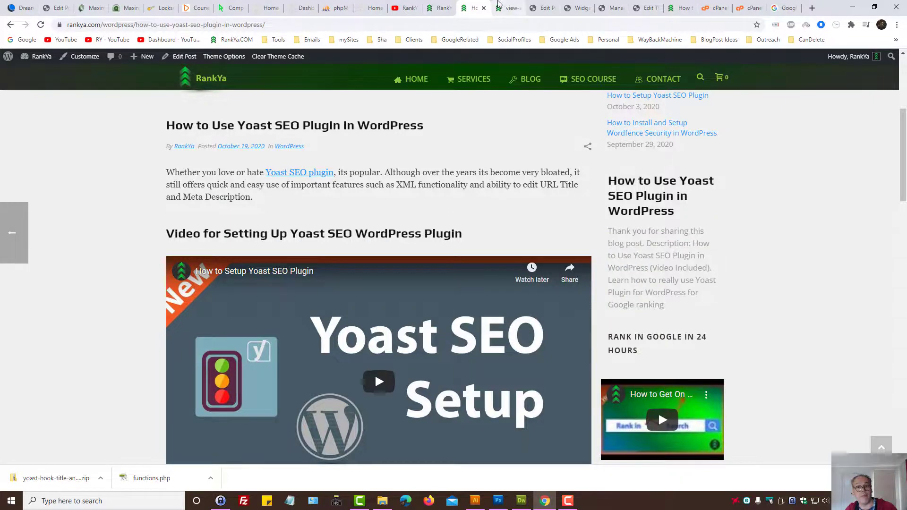
Step: Compare the meta description in the post's page source with the description text in the published post's sidebar
click(507, 7)
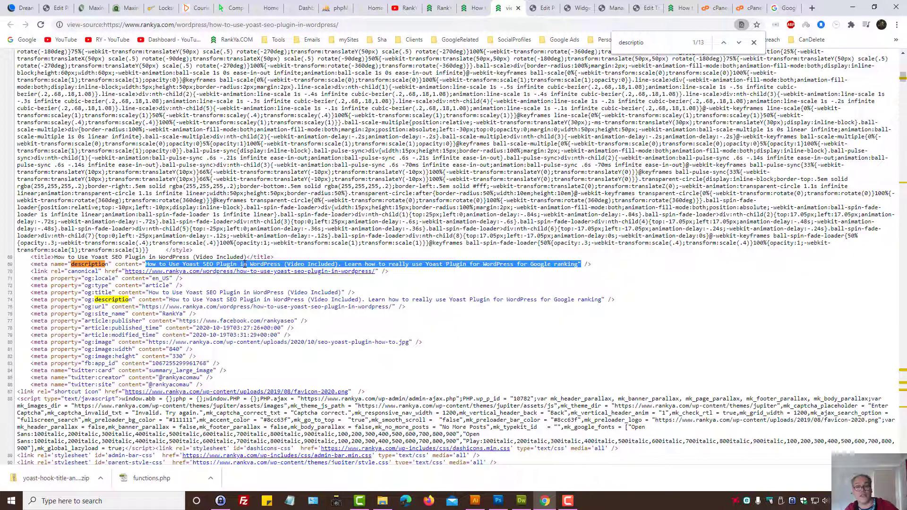
click(479, 4)
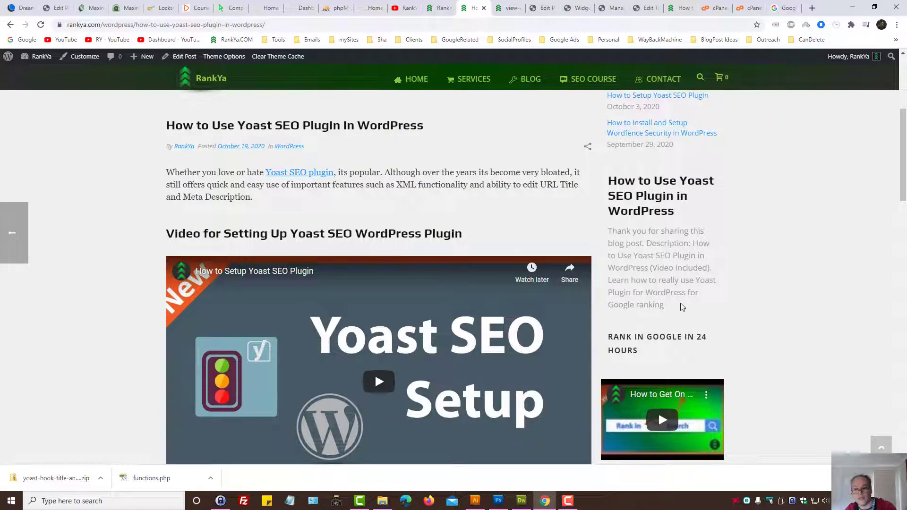
drag(665, 306, 609, 234)
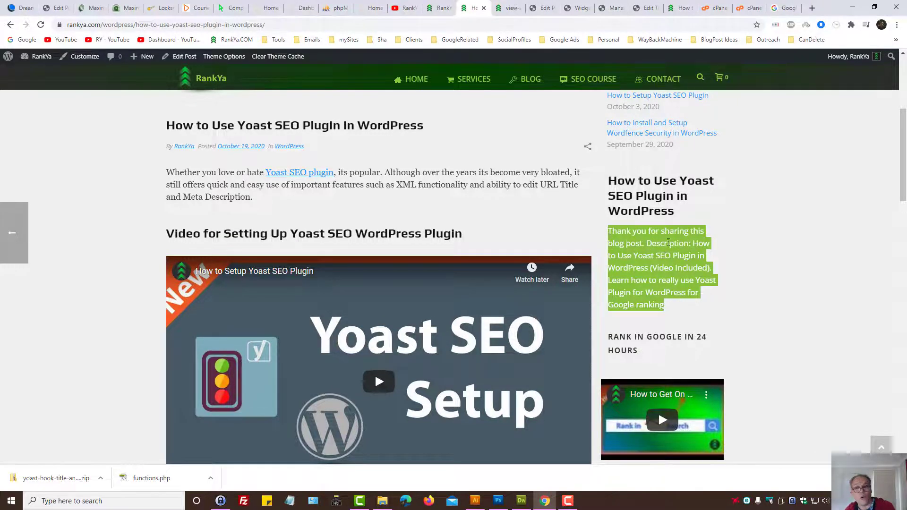
Step: Look at the published post's footer and the footer widget areas on the WordPress Widgets page
key(End)
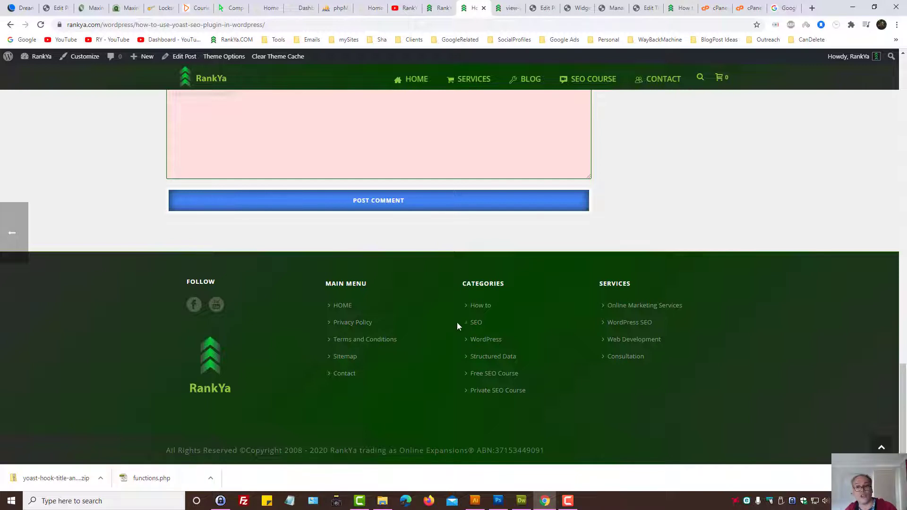
click(575, 6)
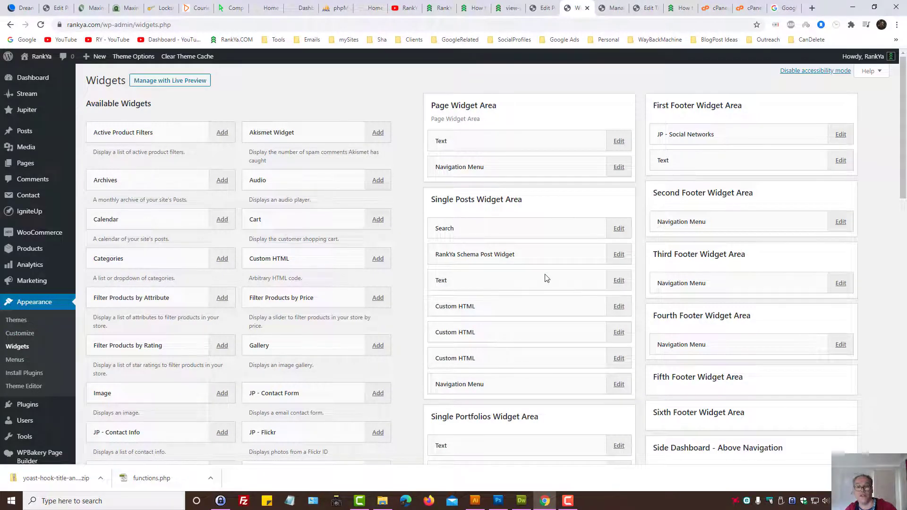
scroll(560, 359, down, 2)
scroll(652, 306, up, 2)
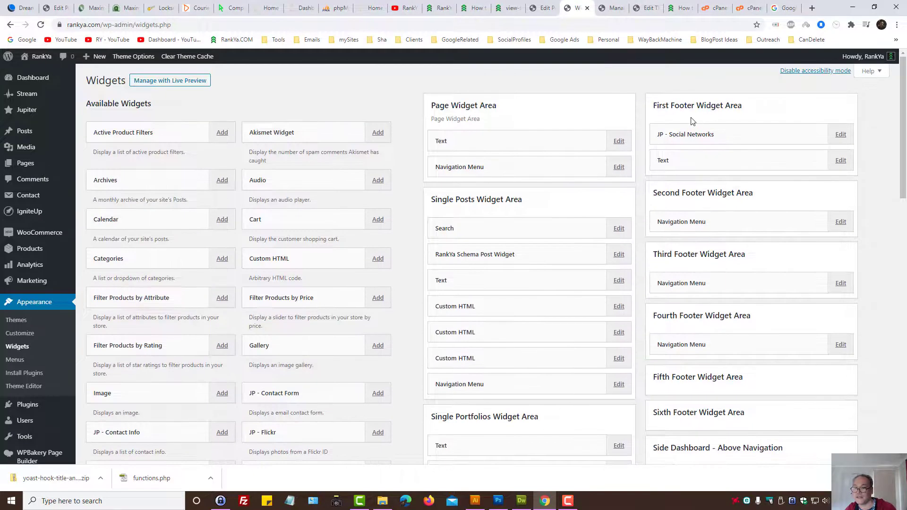
Step: From the published post's Latest Posts list, open the Yoast SEO Plugin, Wordfence Security and LCP Issue posts in new tabs
click(476, 8)
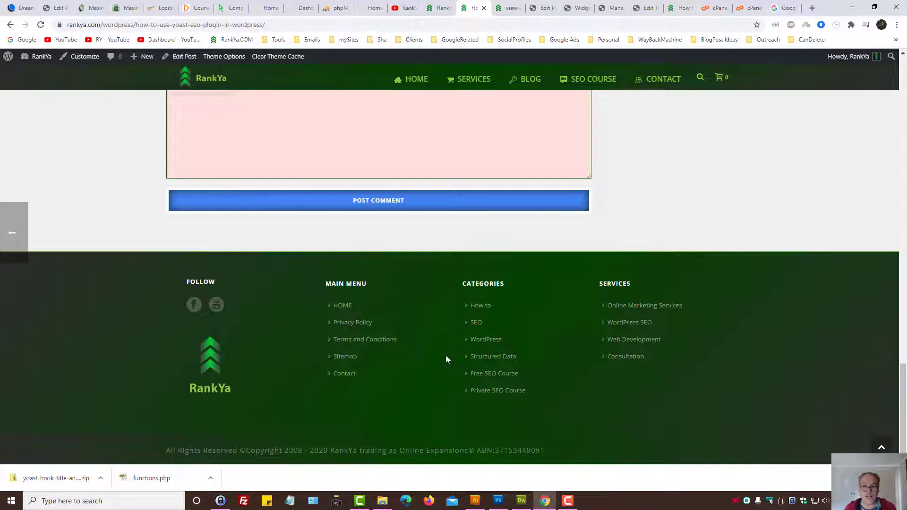
scroll(577, 348, up, 8)
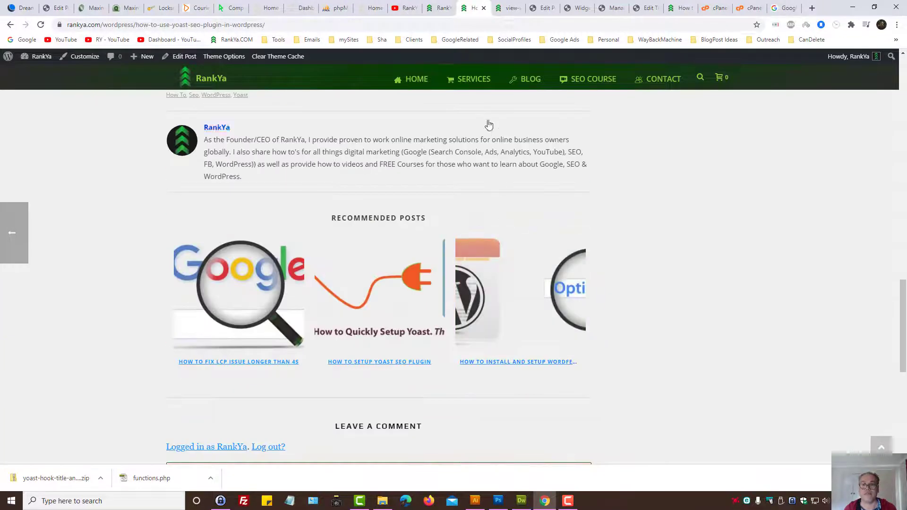
scroll(607, 311, up, 15)
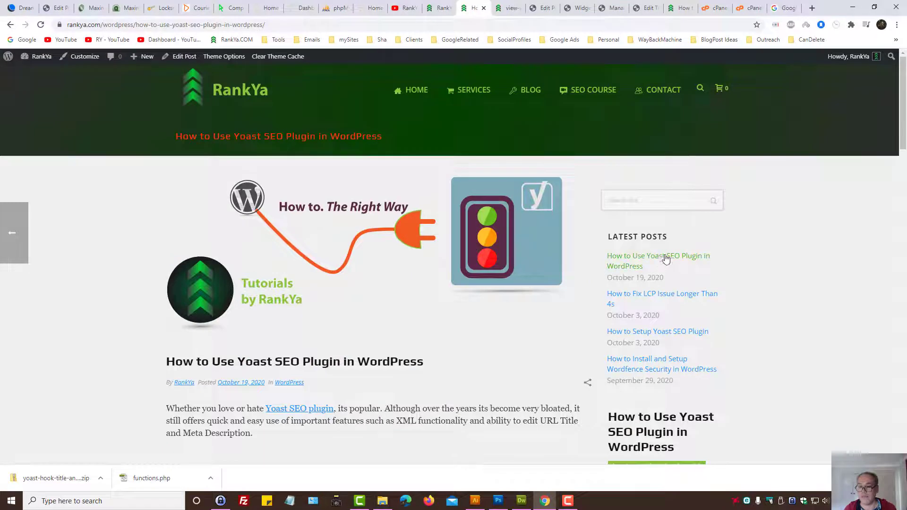
middle_click(661, 258)
middle_click(623, 373)
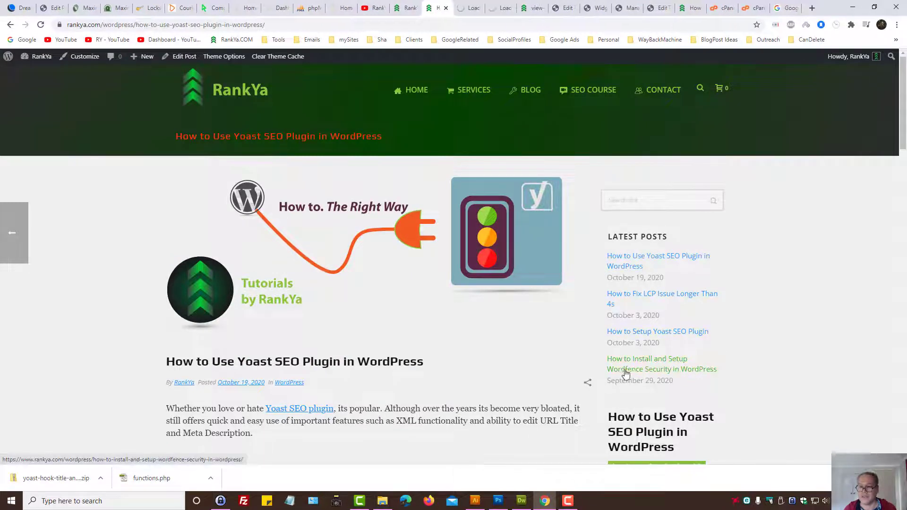
middle_click(629, 295)
click(449, 4)
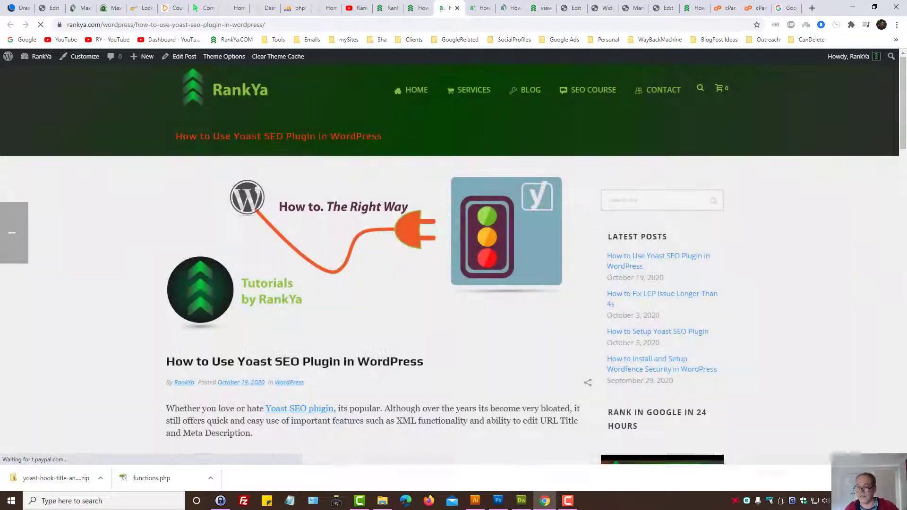
Step: View the end of the newly opened Yoast SEO Plugin and Wordfence Security posts
mouse_move(510, 89)
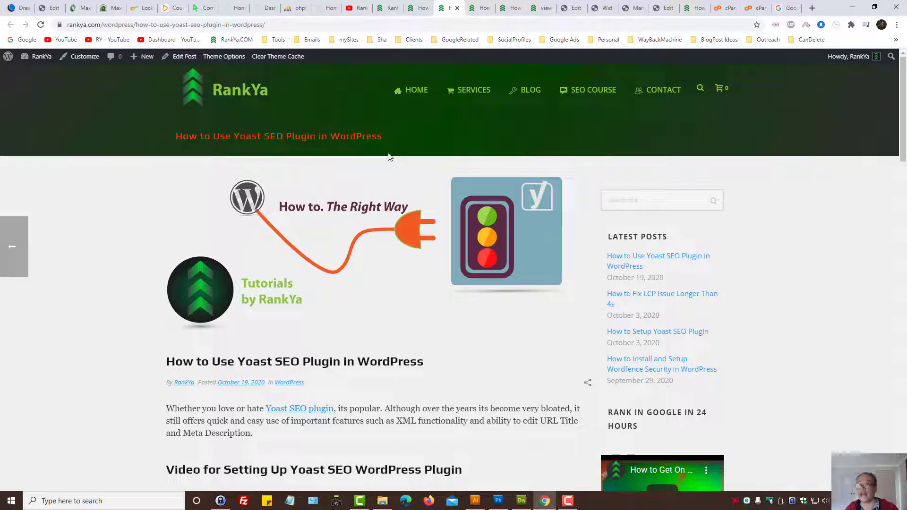
key(End)
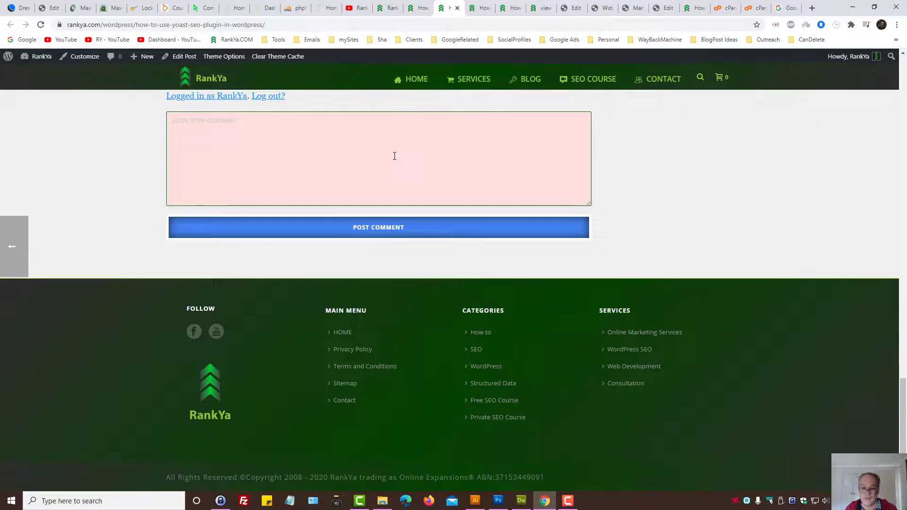
click(478, 7)
key(End)
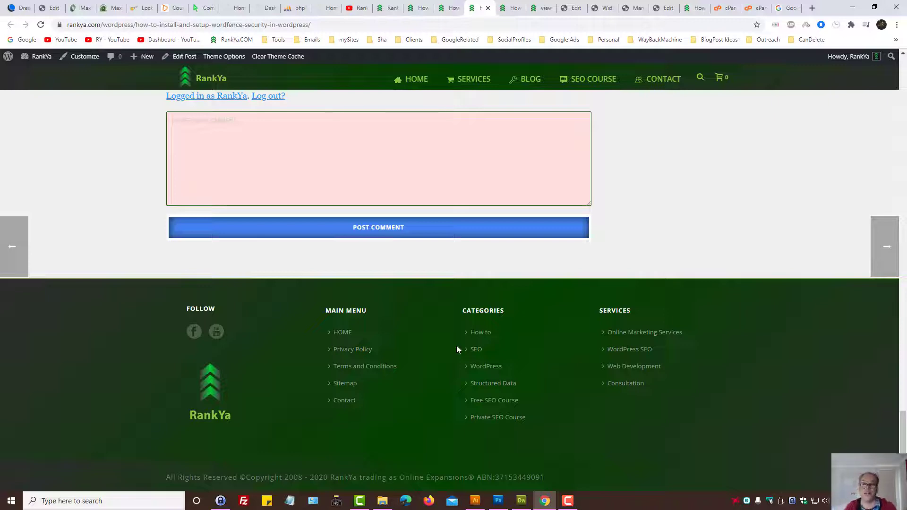
Step: Examine the sidebars of the newly opened Yoast SEO Plugin and Wordfence Security posts for the title and meta description output
scroll(469, 224, up, 15)
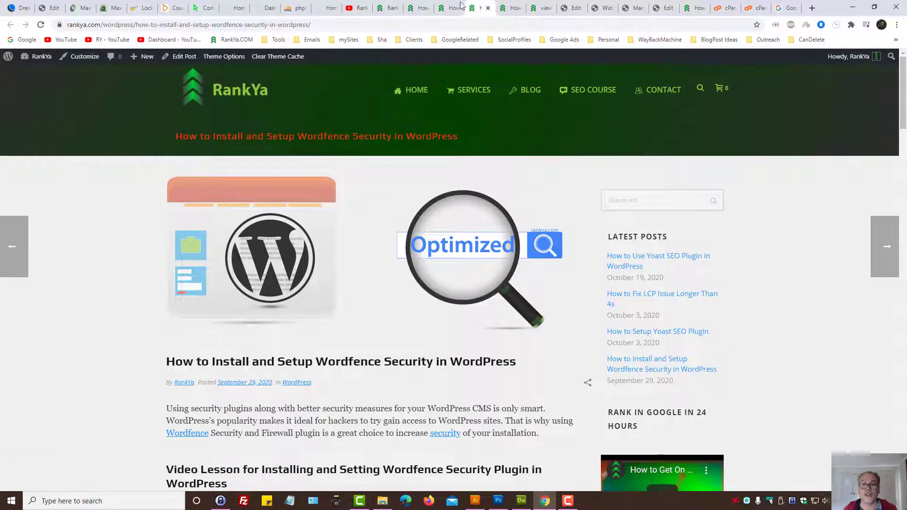
click(458, 9)
scroll(528, 187, up, 15)
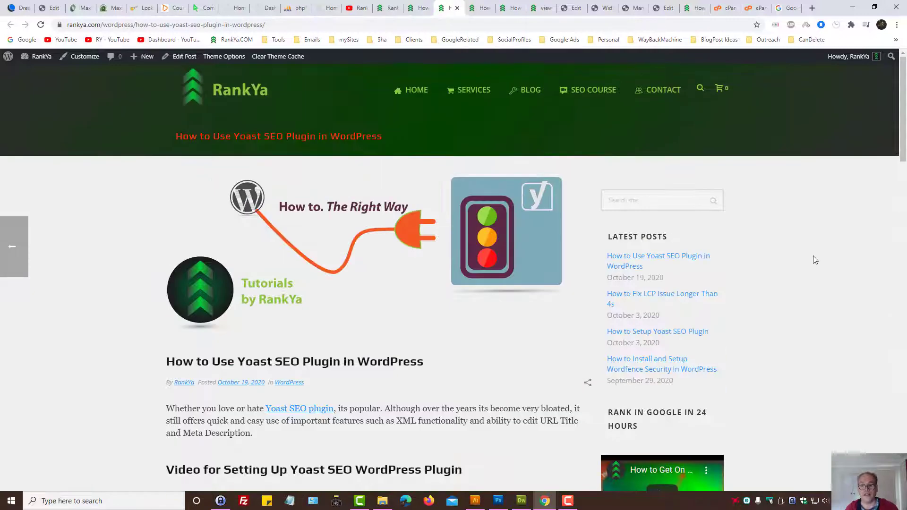
scroll(815, 258, down, 2)
scroll(814, 258, down, 5)
scroll(812, 258, down, 3)
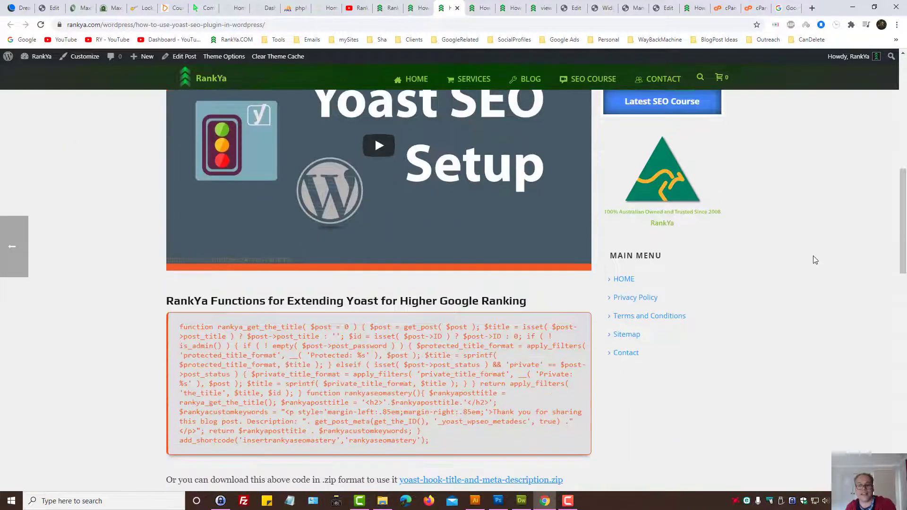
key(ctrl+Tab)
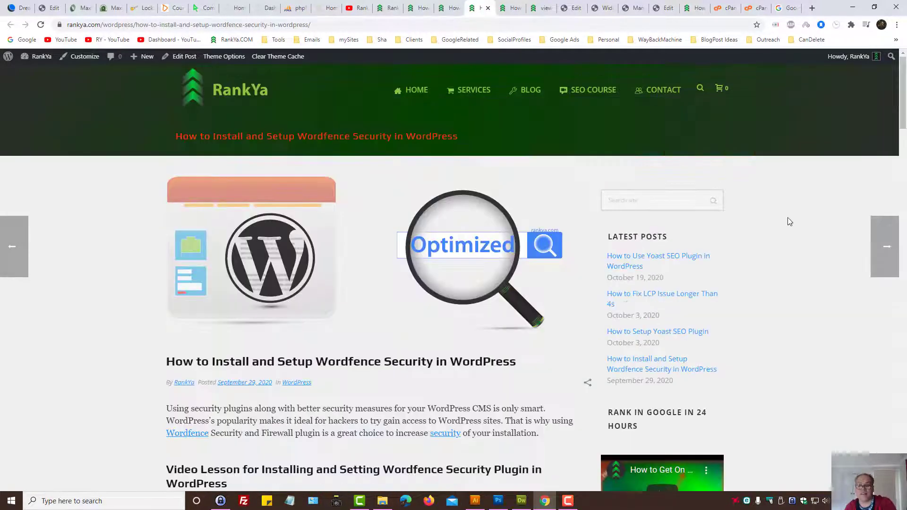
scroll(789, 227, down, 8)
scroll(784, 232, up, 10)
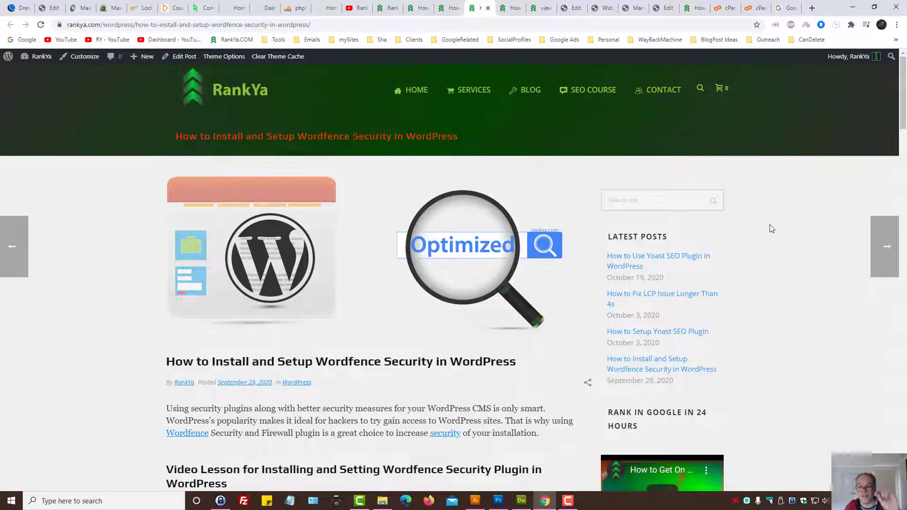
scroll(630, 358, down, 4)
scroll(631, 358, down, 5)
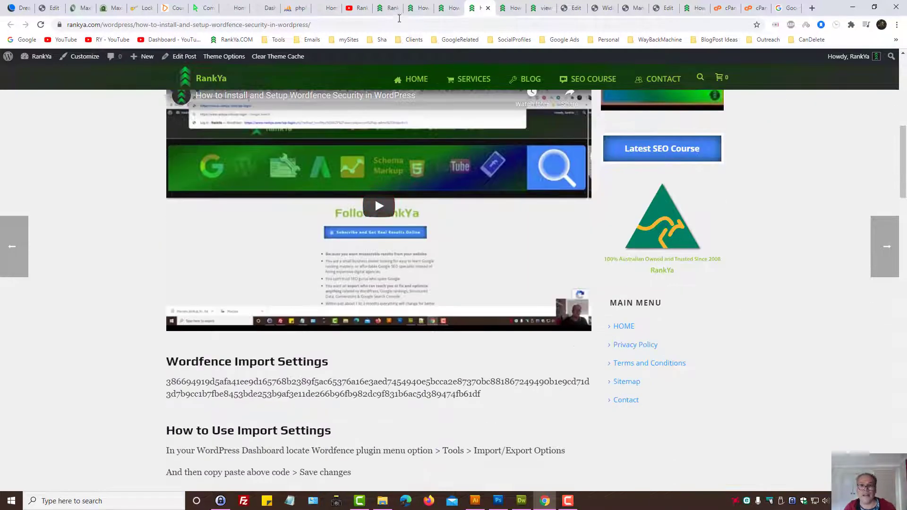
Step: Enter the shortcode [insertrankyaseomastery] as plain text in the Text widget of the Single Posts Widget Area
click(572, 7)
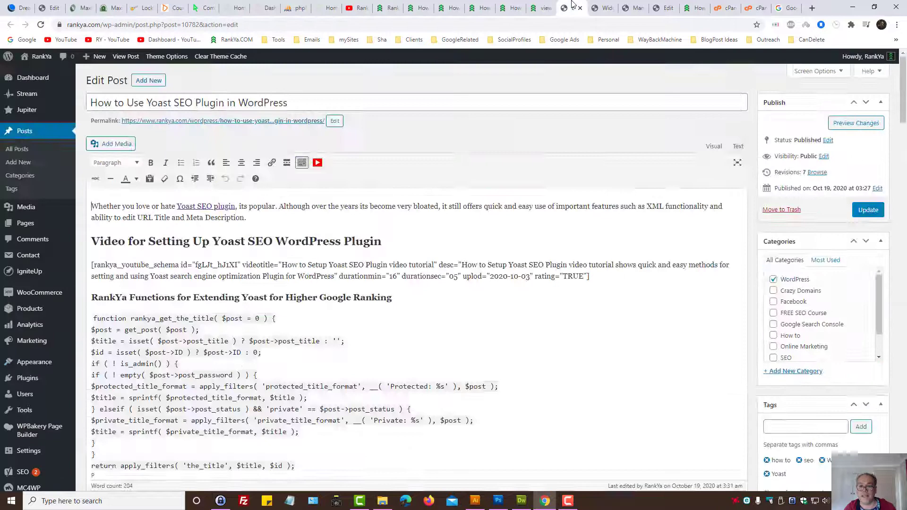
click(601, 7)
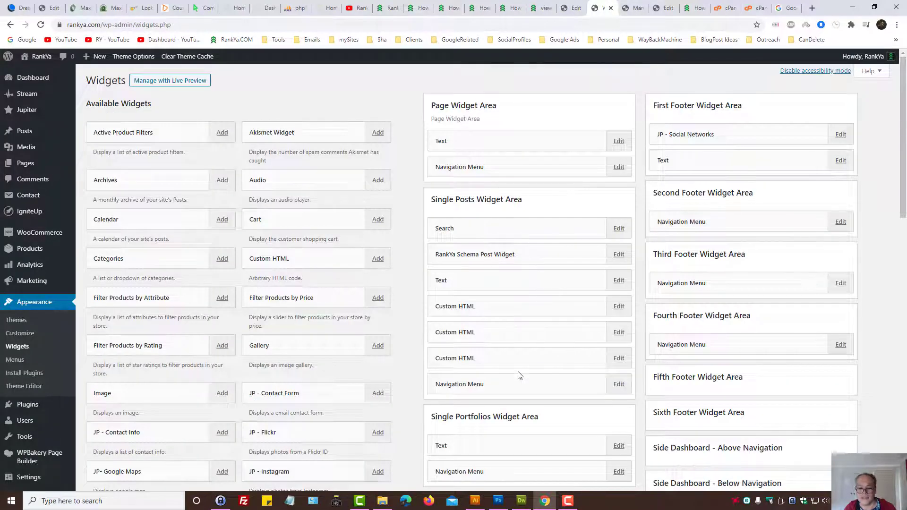
scroll(518, 375, down, 2)
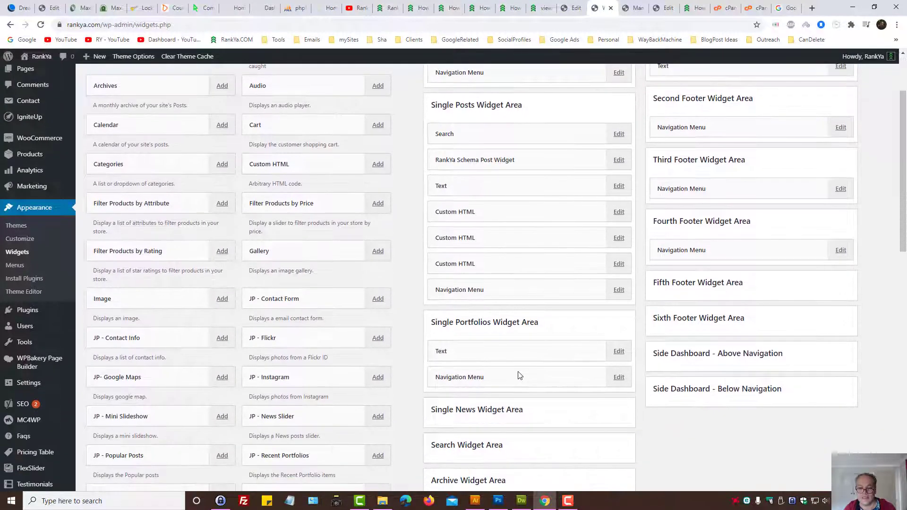
click(619, 186)
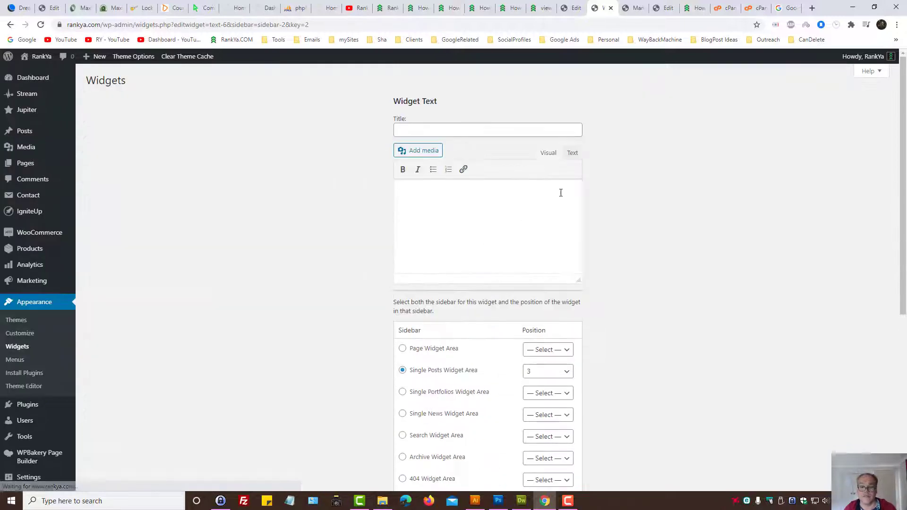
click(465, 198)
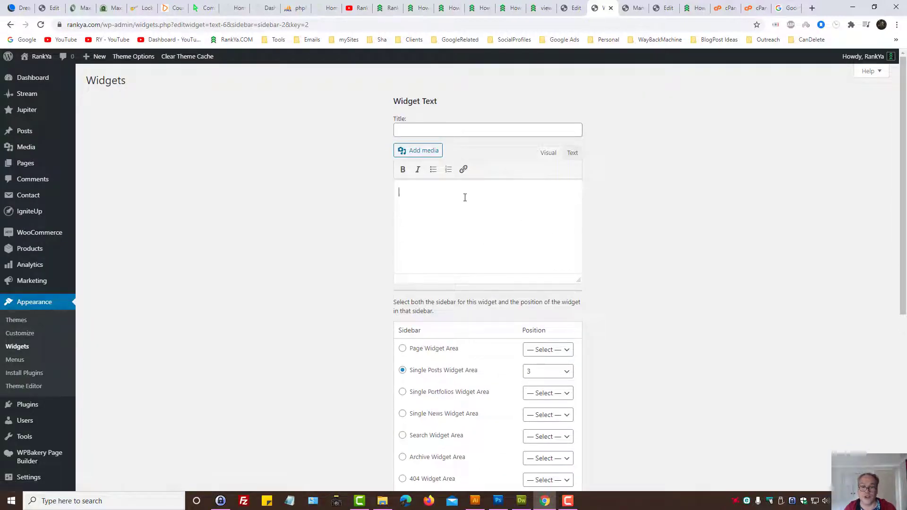
click(573, 154)
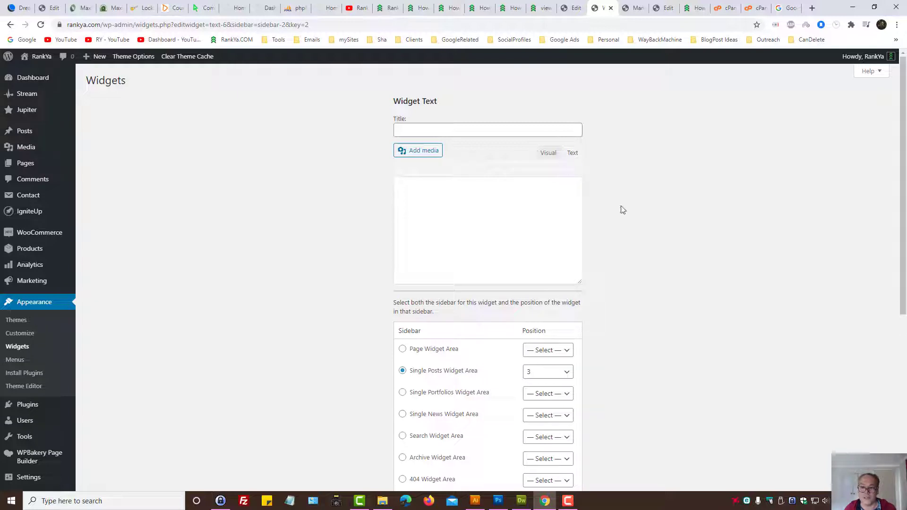
text([insertrankyaseomastery])
double_click(416, 188)
click(441, 233)
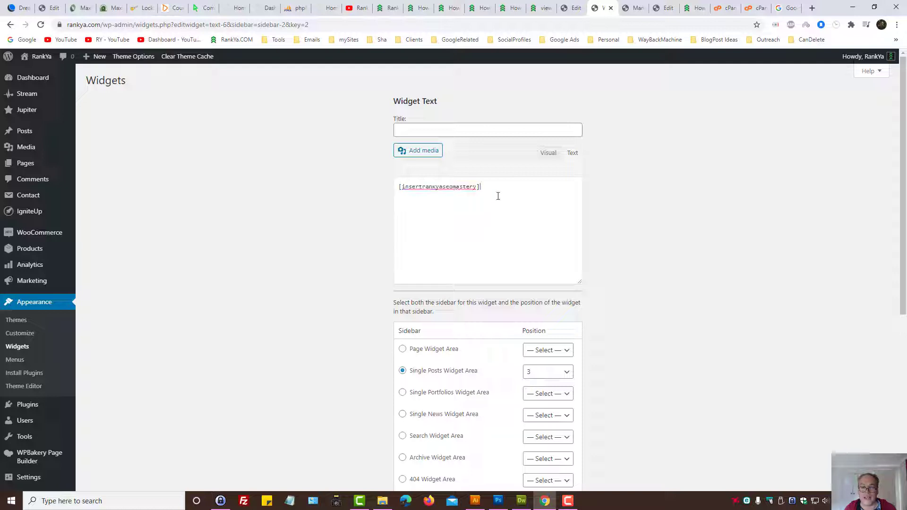
Step: Copy the [insertrankyaseomastery] shortcode from the Text widget and save the widget
drag(484, 184, 387, 189)
key(ctrl+c)
click(416, 187)
scroll(498, 195, down, 6)
click(558, 455)
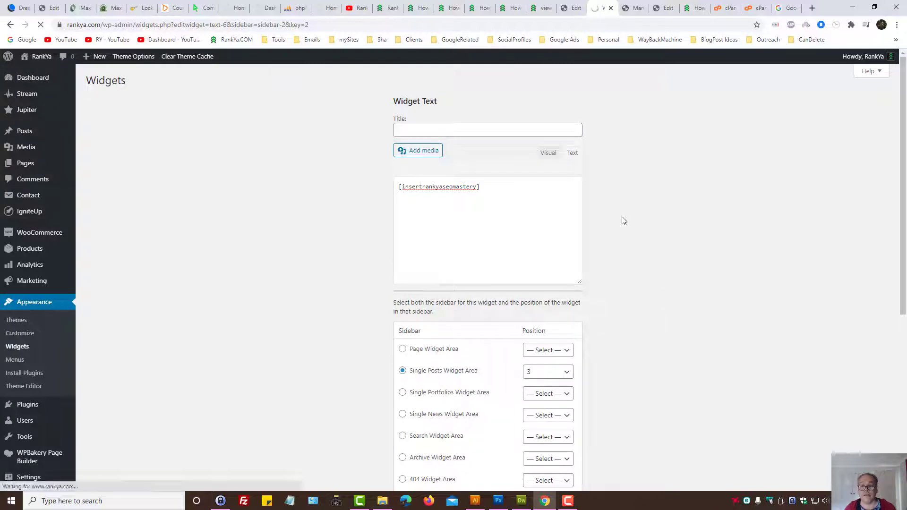
Step: Add a new Text widget from the available widgets and paste the [insertrankyaseomastery] shortcode into its content
scroll(311, 305, down, 5)
scroll(311, 305, down, 10)
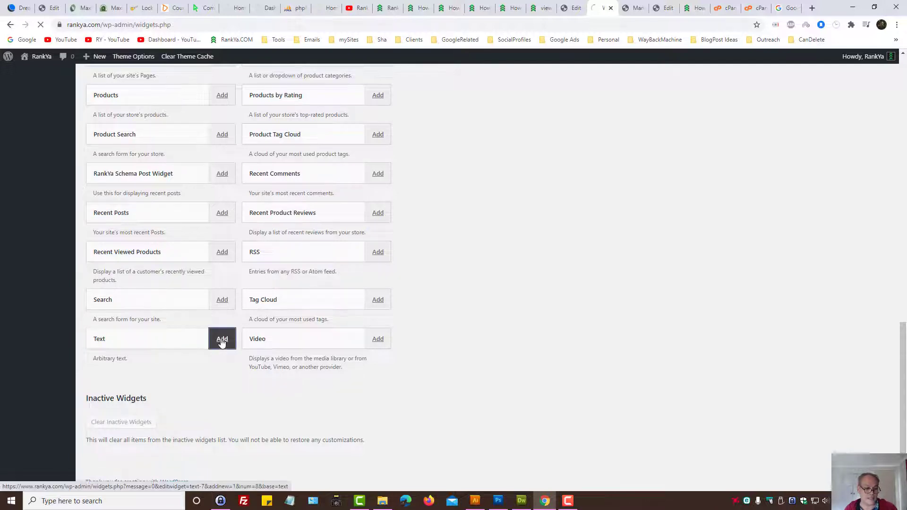
click(222, 338)
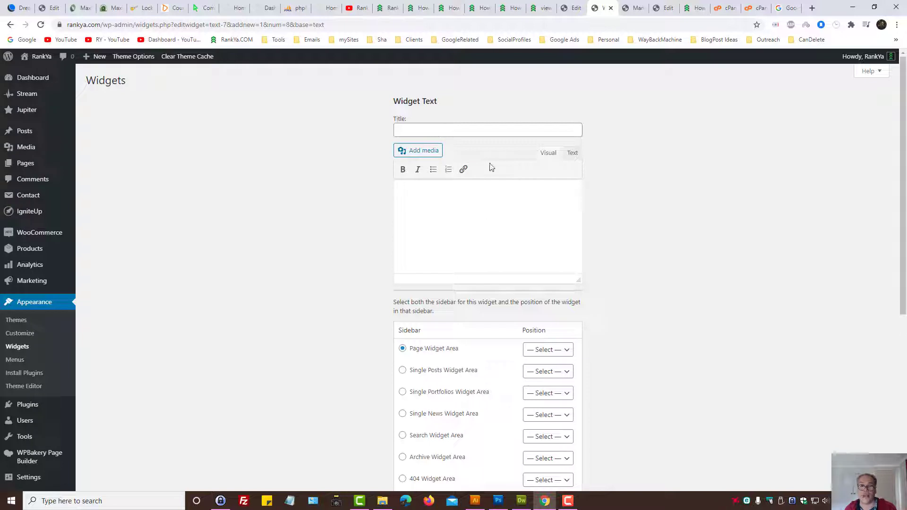
key(ctrl+v)
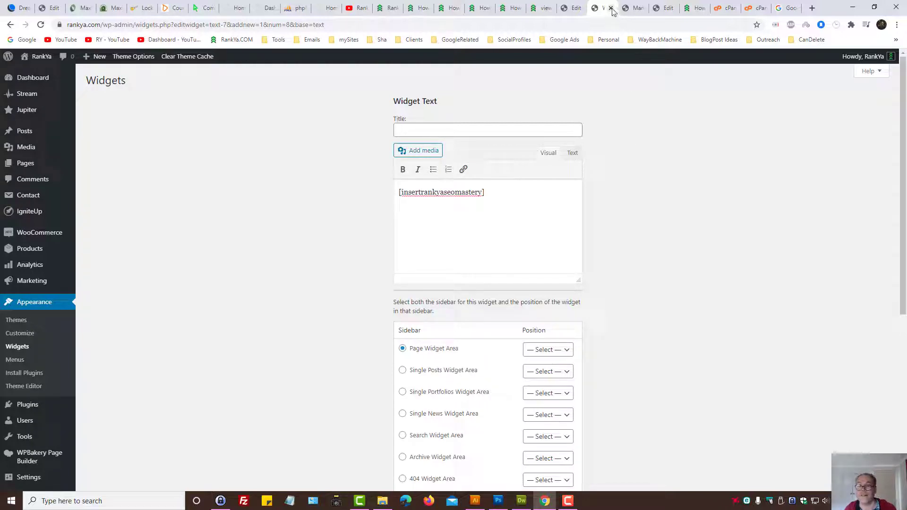
Step: Compare the sidebars of the open LCP Issue, Yoast SEO Plugin and Wordfence Security posts
click(513, 9)
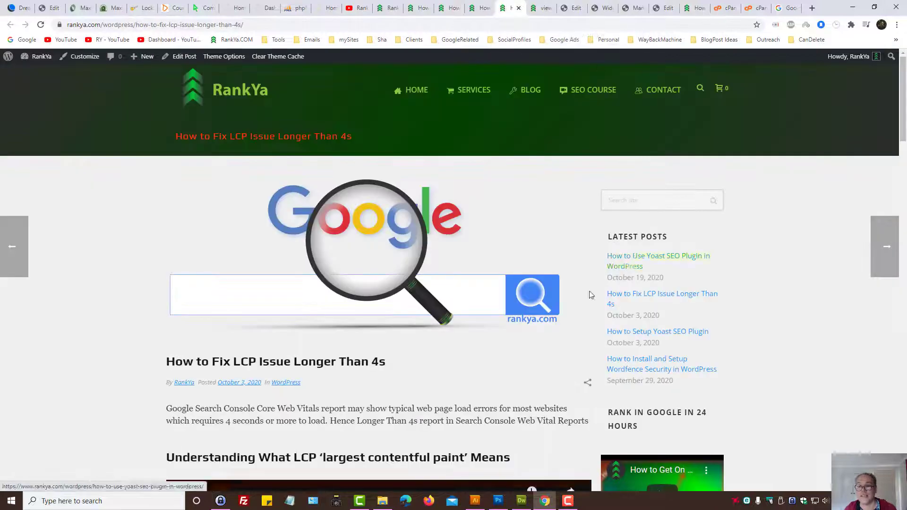
scroll(543, 318, down, 1)
click(418, 8)
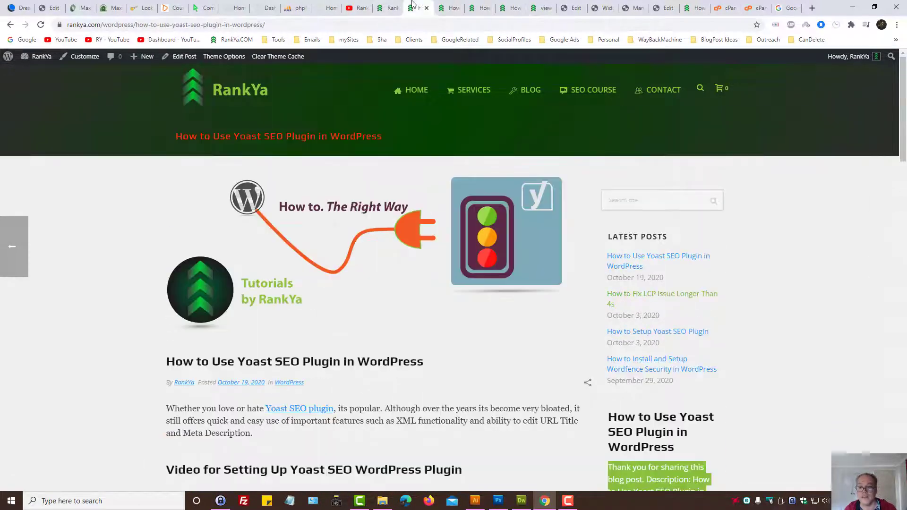
scroll(504, 246, down, 4)
scroll(505, 245, up, 4)
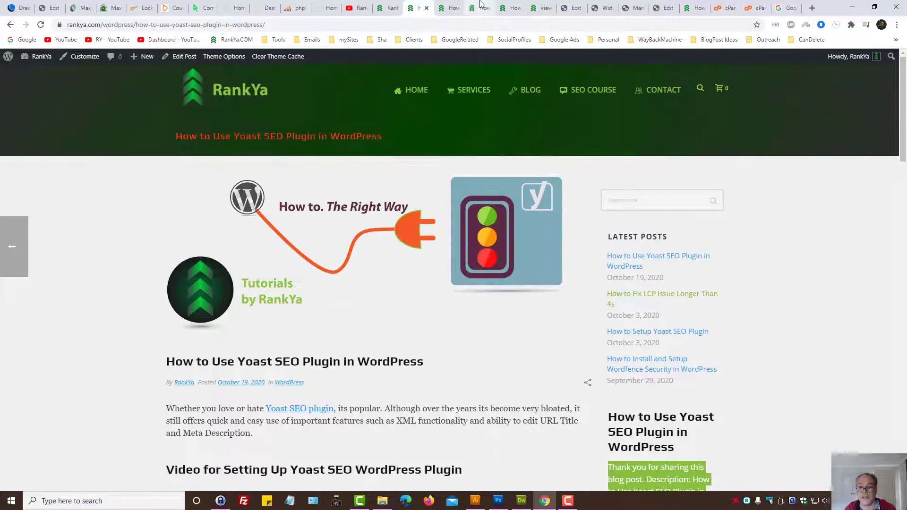
key(ctrl+Tab)
key(ctrl+Tab)
scroll(508, 262, up, 15)
scroll(498, 258, down, 3)
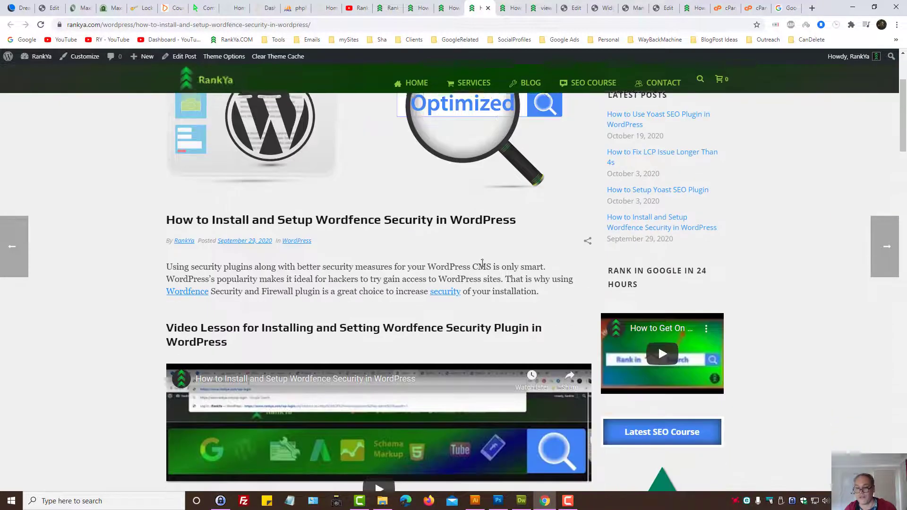
Step: Reload the Wordfence Security post and examine the post title and meta description in its sidebar
click(38, 26)
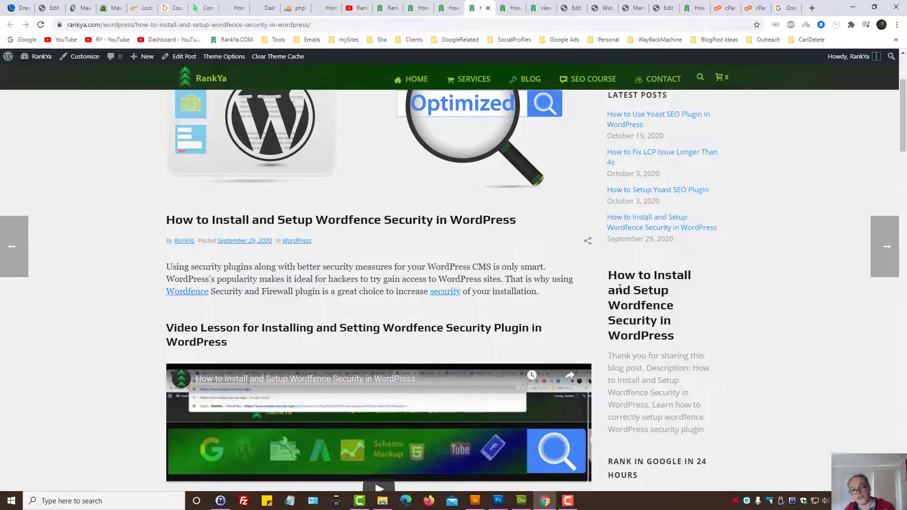
triple_click(620, 289)
scroll(619, 288, down, 2)
triple_click(657, 298)
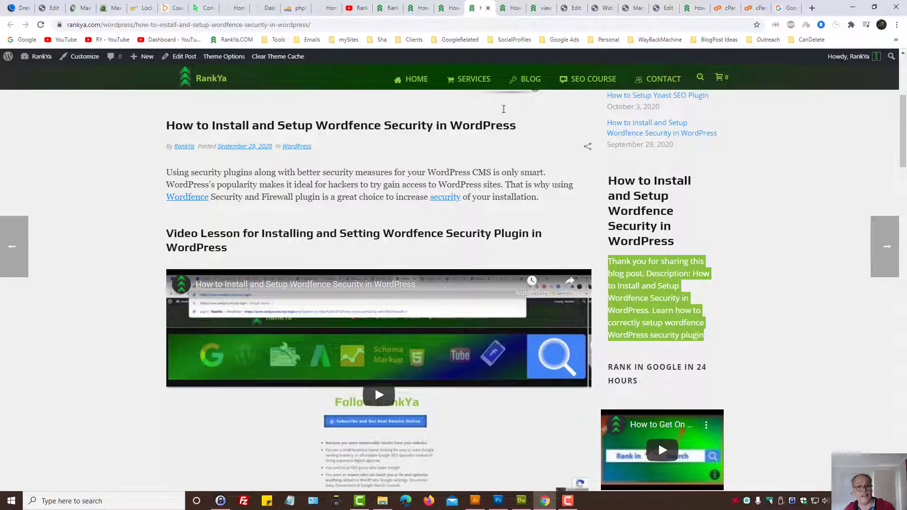
Step: Review the meta description in the Yoast SEO settings of the How to Use Yoast SEO Plugin in WordPress post
click(573, 8)
scroll(425, 337, down, 1)
scroll(426, 336, down, 10)
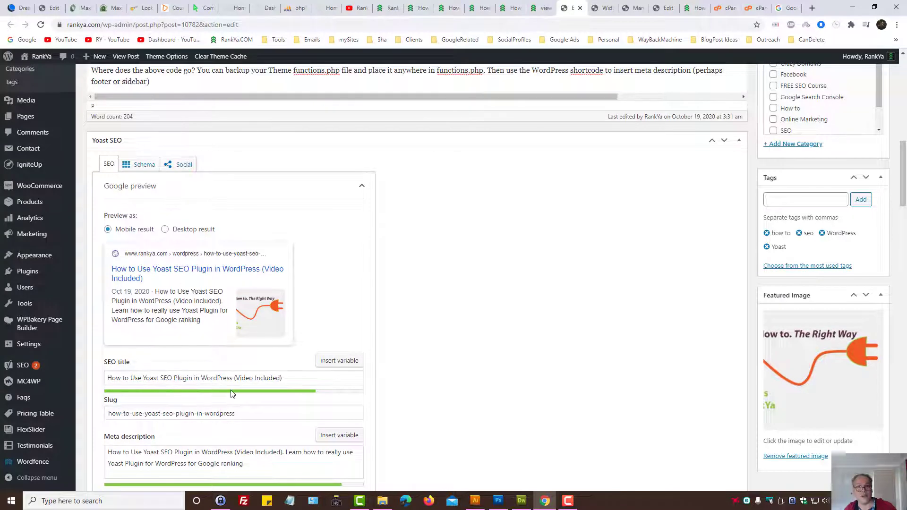
scroll(230, 390, down, 2)
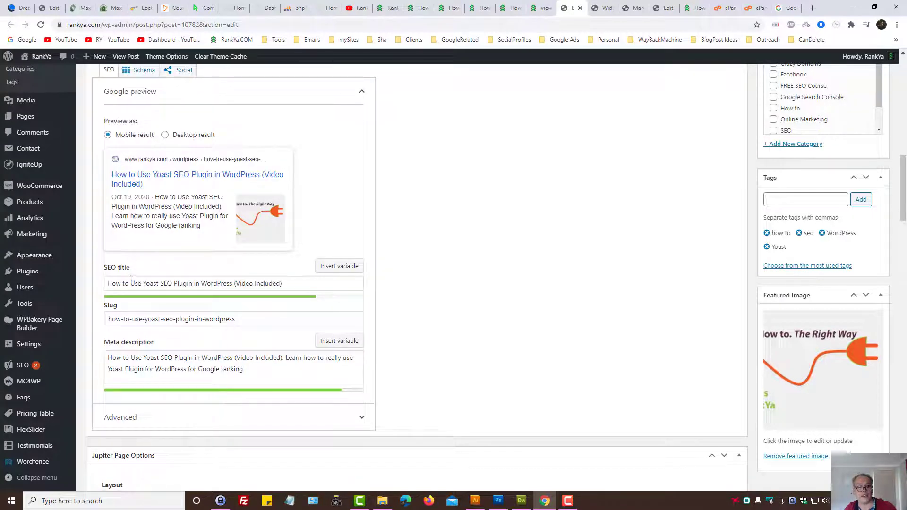
click(148, 357)
key(ctrl+a)
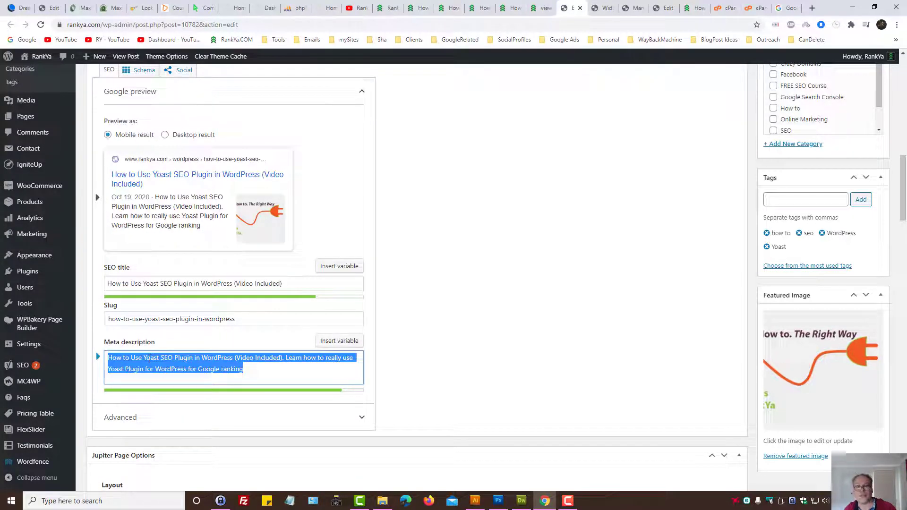
Step: Compare the post's main title and content with its Yoast SEO title and meta description in the editor
scroll(448, 309, up, 10)
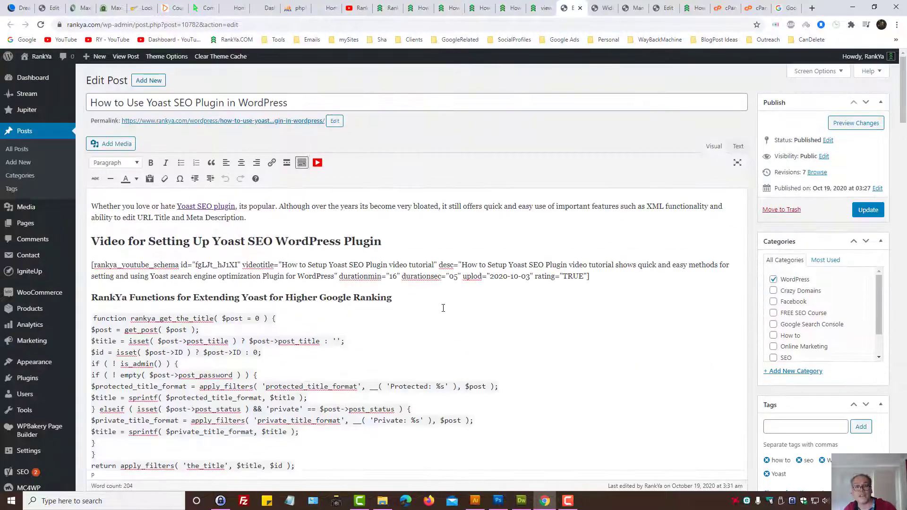
scroll(443, 308, down, 3)
scroll(444, 308, down, 12)
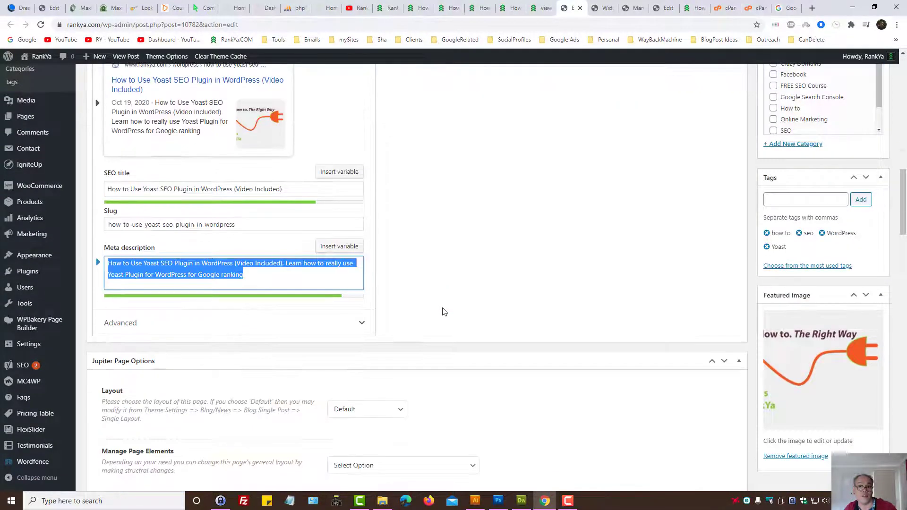
click(229, 237)
key(ctrl+a)
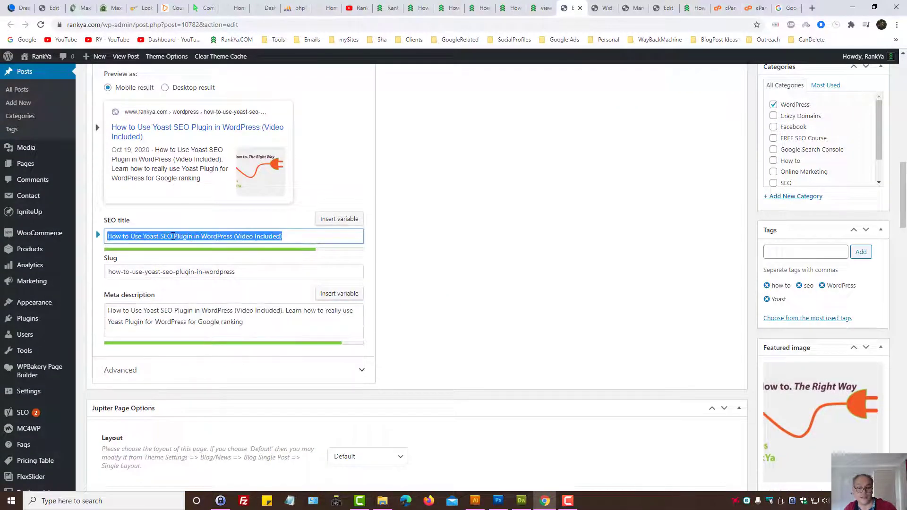
scroll(486, 263, up, 6)
scroll(486, 263, up, 5)
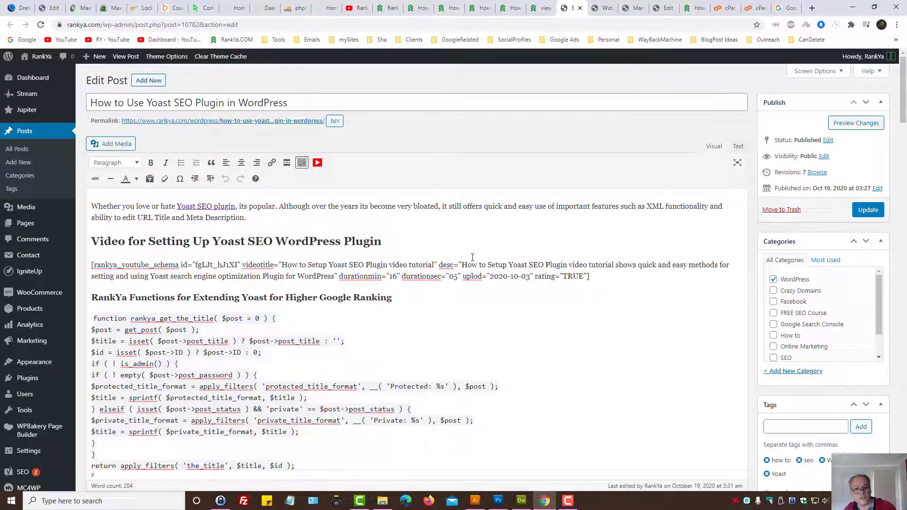
scroll(470, 249, down, 15)
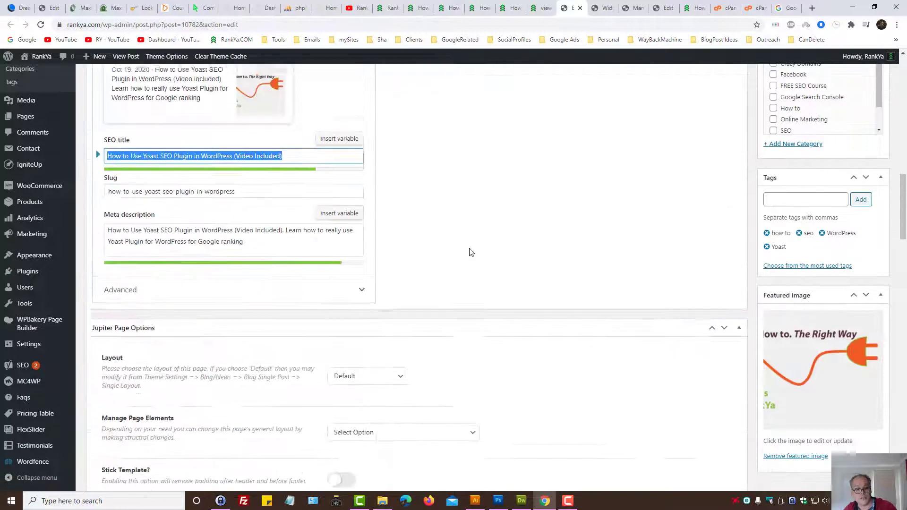
click(195, 235)
key(ctrl+a)
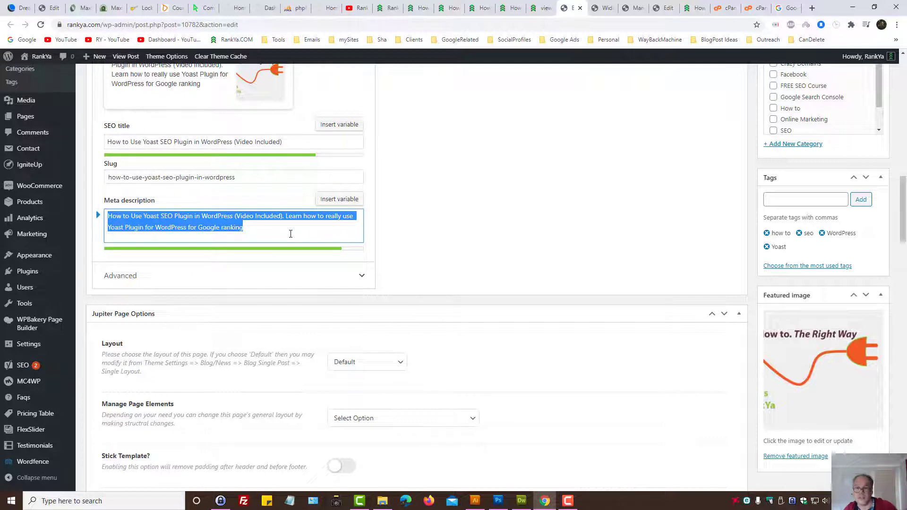
scroll(520, 203, up, 5)
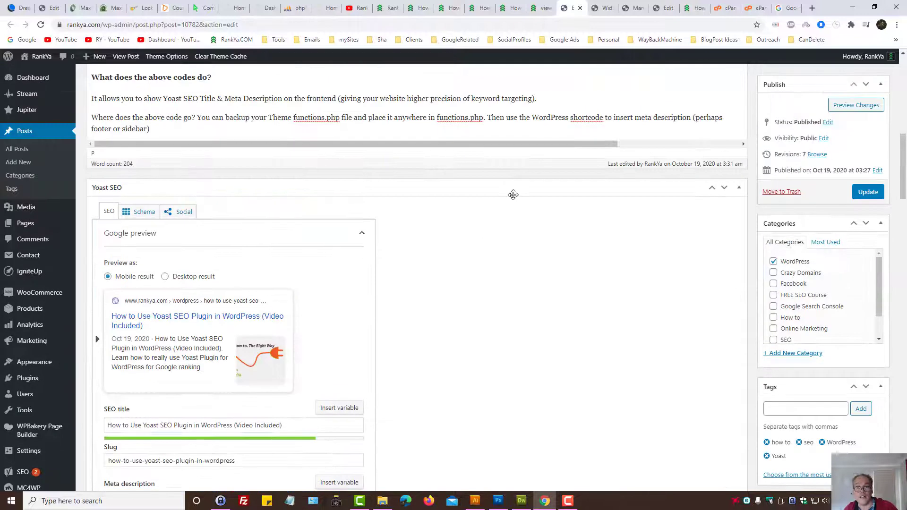
Step: Check the sidebars of the published LCP Issue and Wordfence Security posts
click(513, 7)
scroll(722, 234, down, 5)
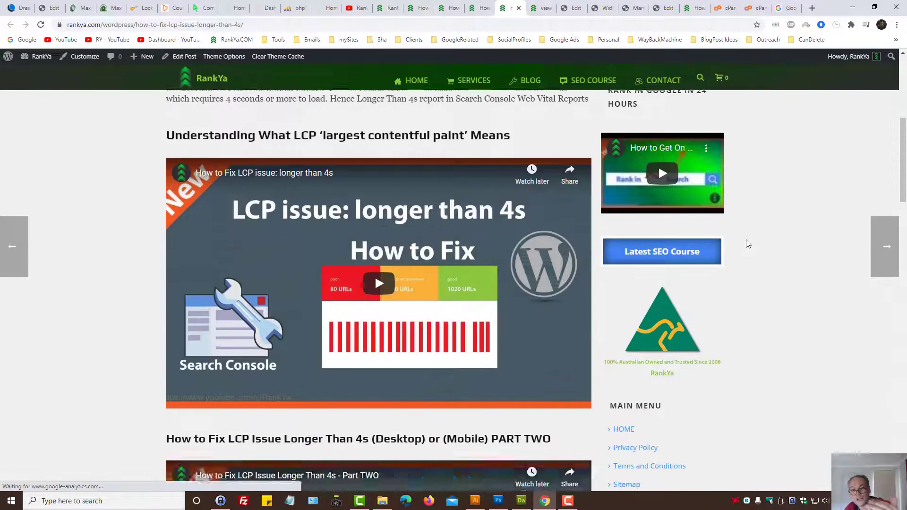
key(ctrl+shift+Tab)
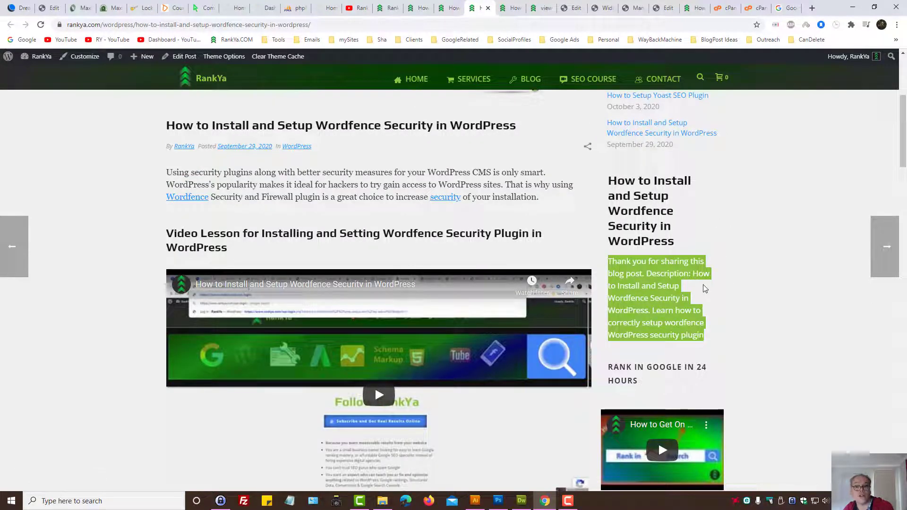
Step: Copy the [insertrankyaseomastery] shortcode from the open Text widget form, then add a new Text widget from the available widgets
click(600, 8)
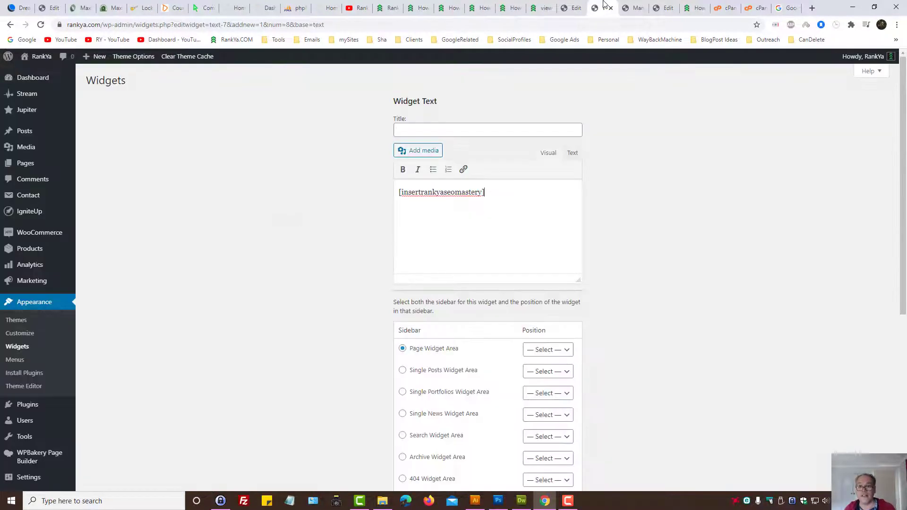
key(ctrl+a)
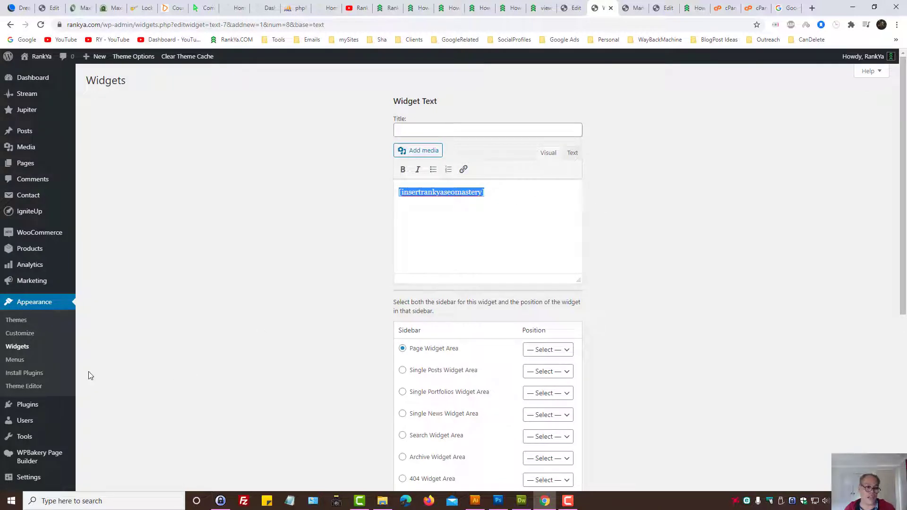
click(17, 346)
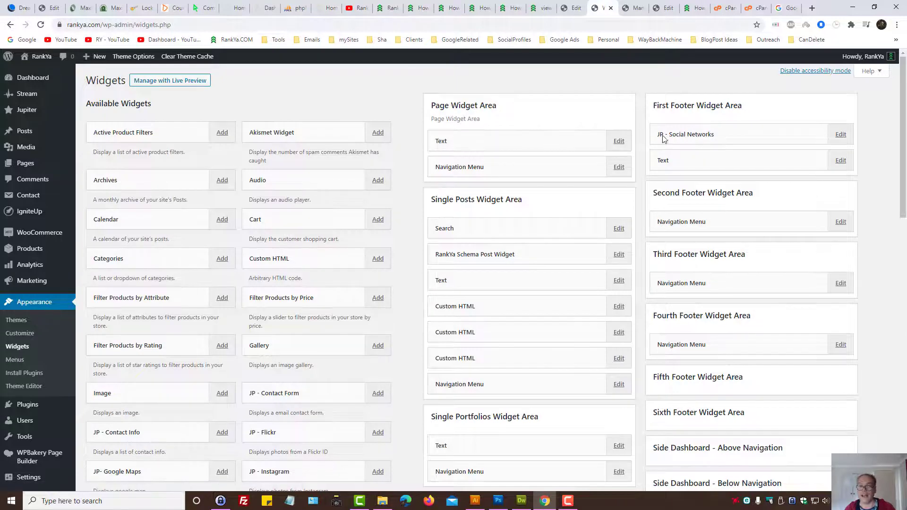
scroll(433, 308, down, 20)
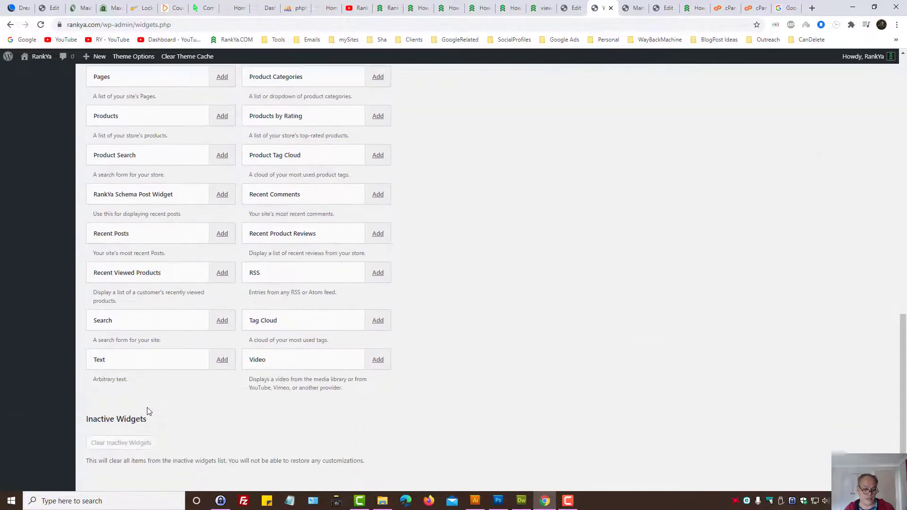
click(222, 362)
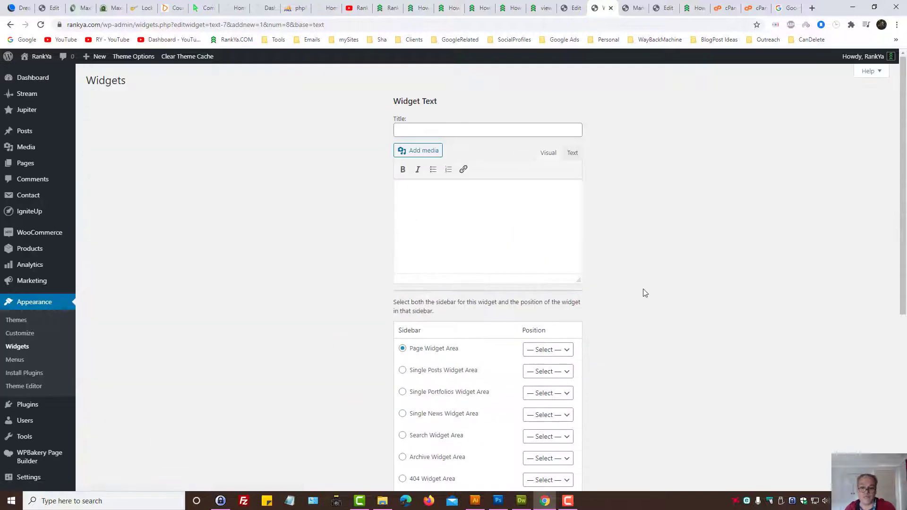
Step: Assign the Text widget to position 1 of the First Footer Widget Area, paste the [insertrankyaseomastery] shortcode into it and save
scroll(615, 297, down, 2)
scroll(451, 298, down, 2)
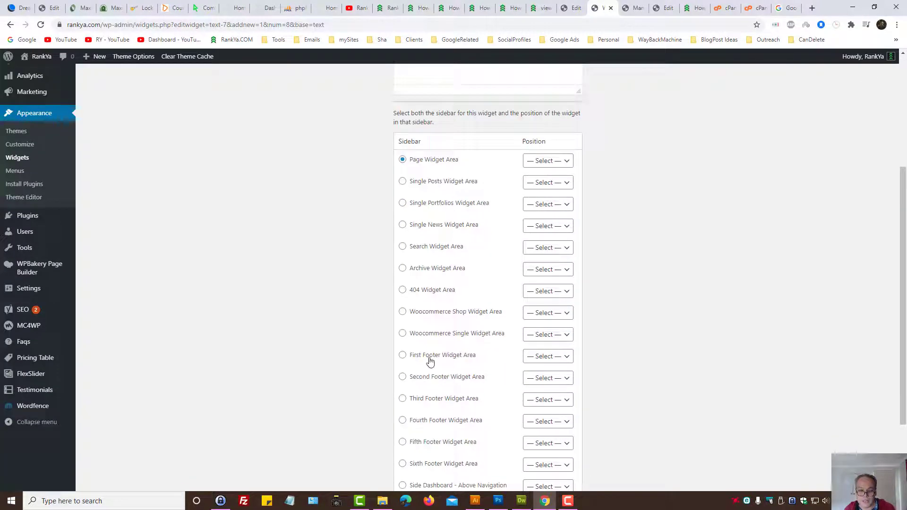
click(403, 355)
click(548, 357)
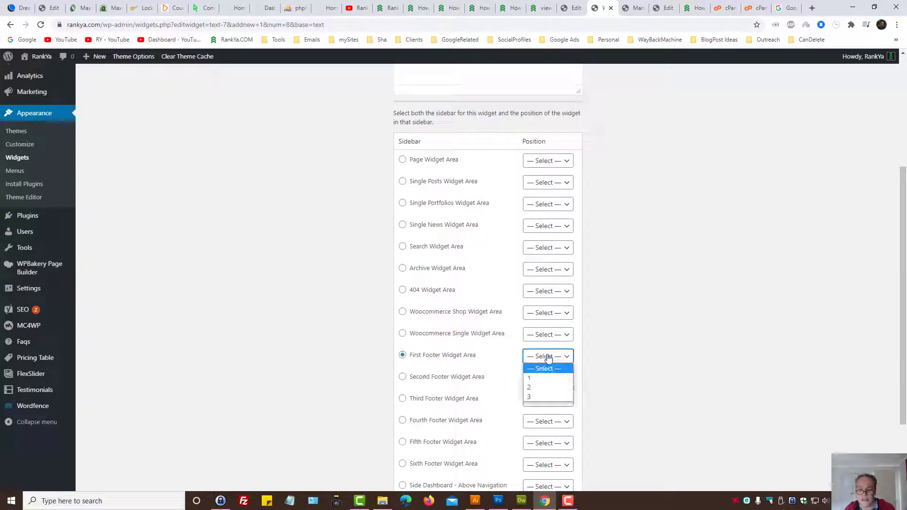
click(537, 377)
scroll(636, 308, up, 4)
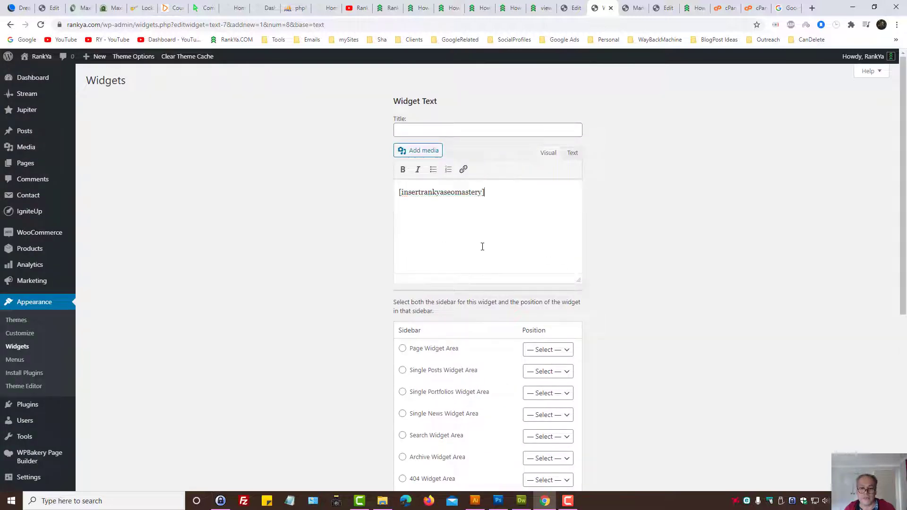
scroll(656, 310, down, 6)
click(554, 461)
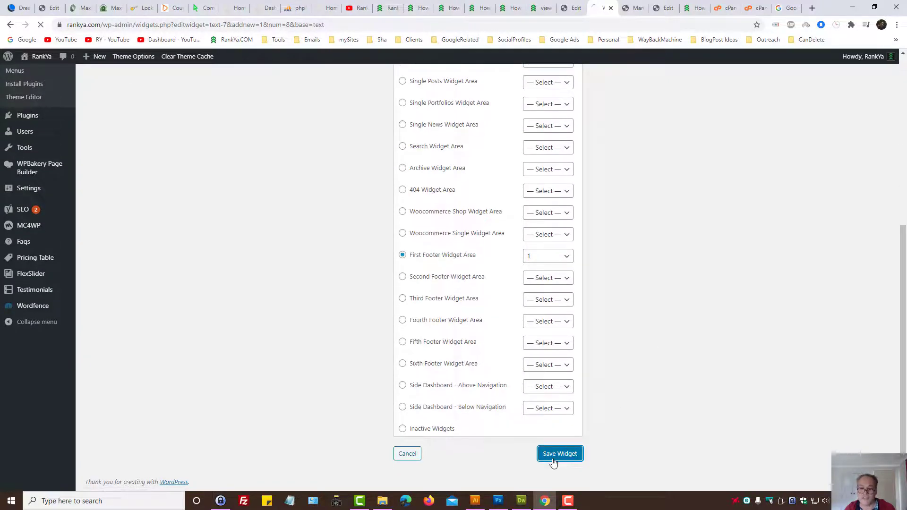
Step: Reload the published Yoast SEO Plugin post and examine the title and meta description in its footer
click(445, 6)
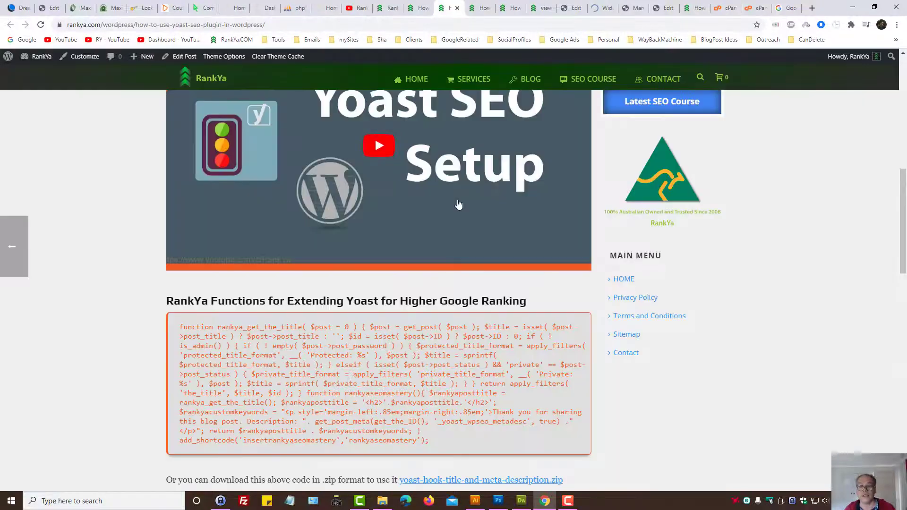
scroll(416, 283, down, 20)
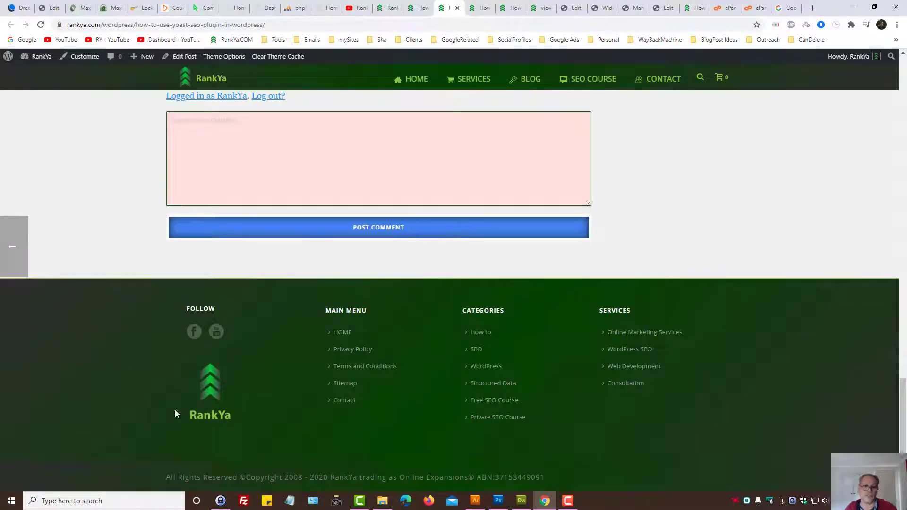
click(40, 26)
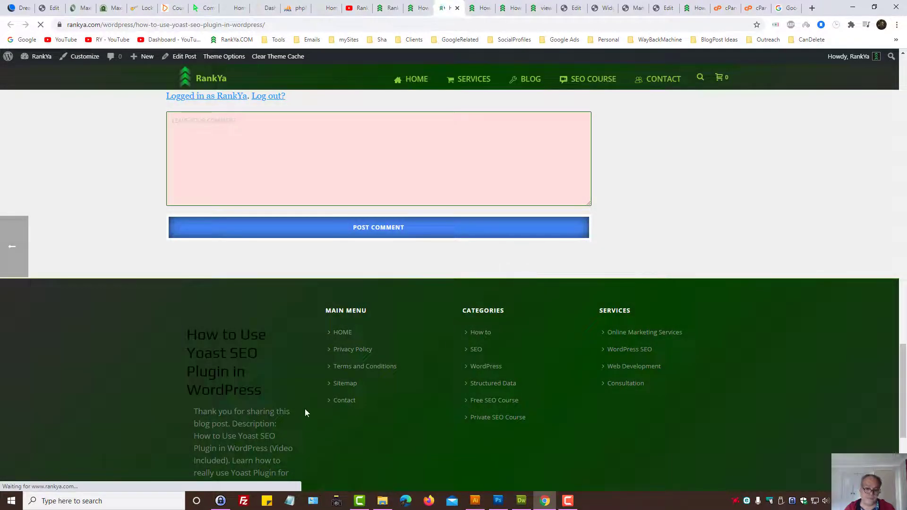
drag(188, 125, 285, 270)
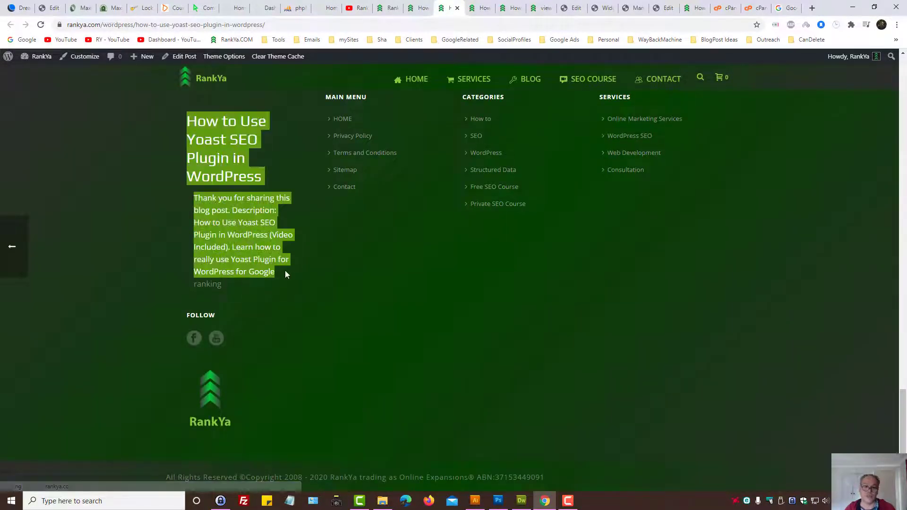
click(279, 300)
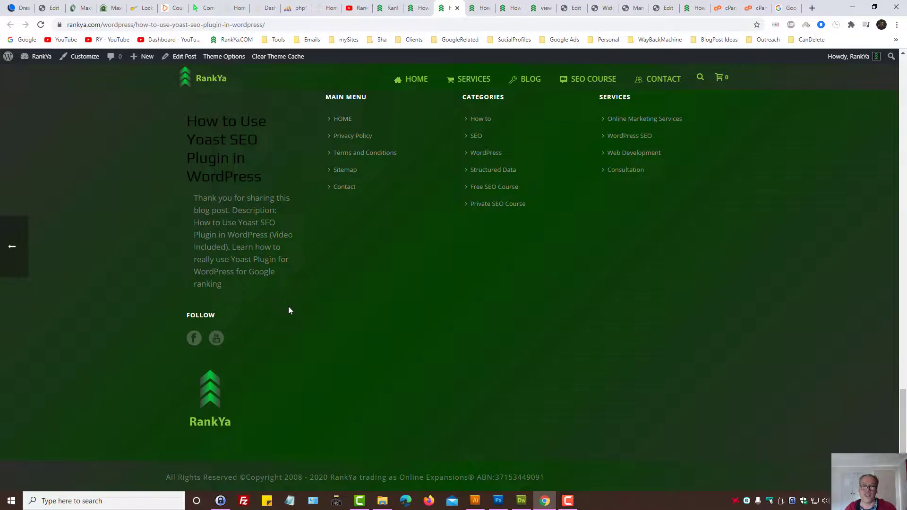
Step: Inspect the widget areas and the content of the last Text widget in the First Footer Widget Area
click(574, 5)
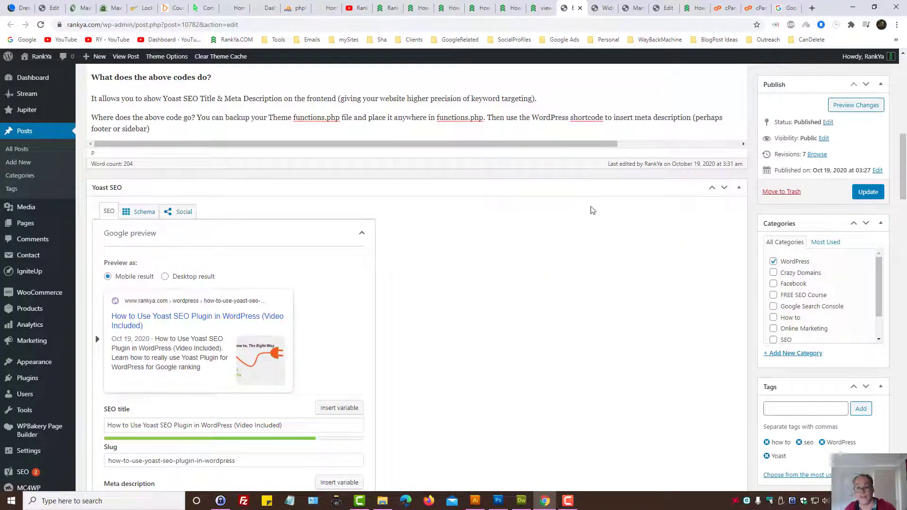
click(600, 8)
scroll(571, 300, down, 4)
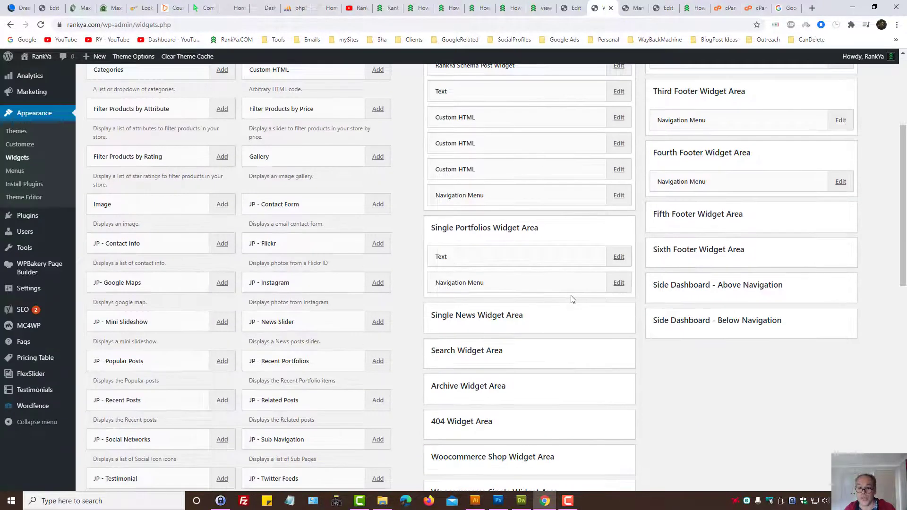
scroll(570, 300, up, 4)
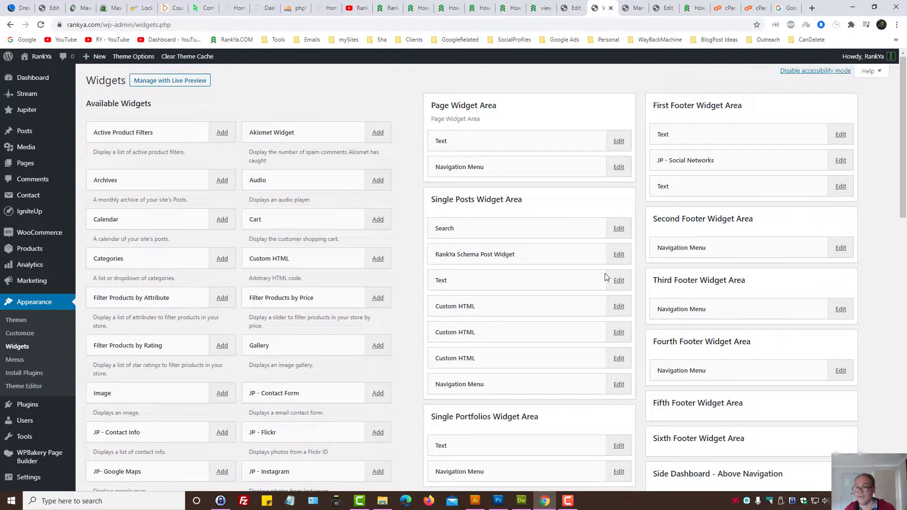
click(844, 188)
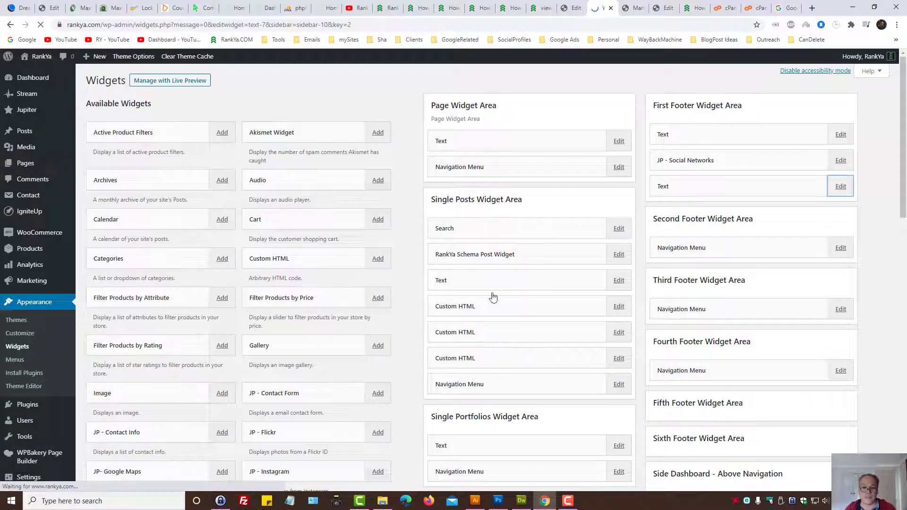
scroll(451, 307, down, 5)
scroll(452, 309, up, 5)
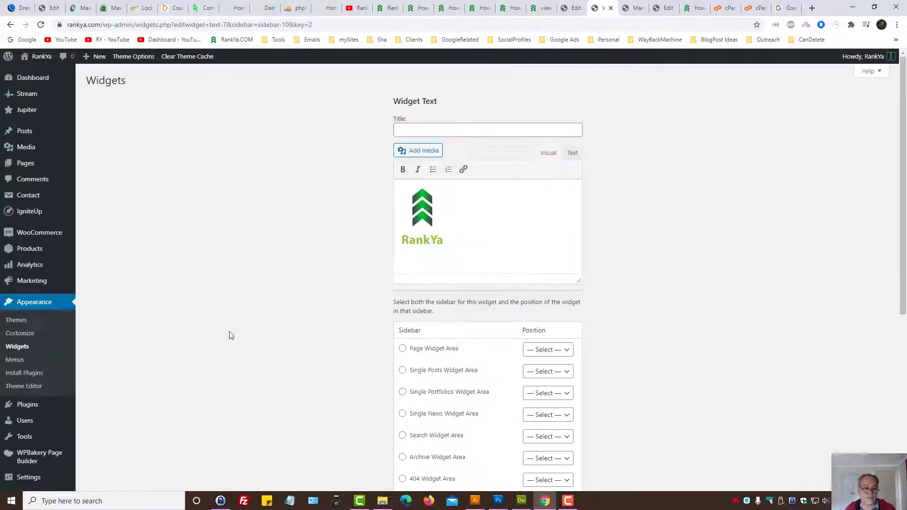
Step: Cut the [insertrankyaseomastery] shortcode from the first Text widget in the First Footer Widget Area and delete that widget
click(13, 349)
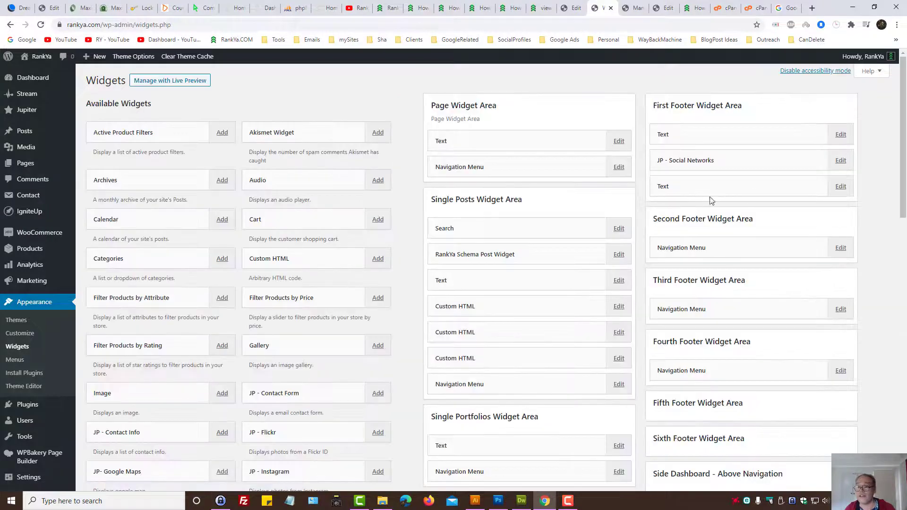
click(841, 136)
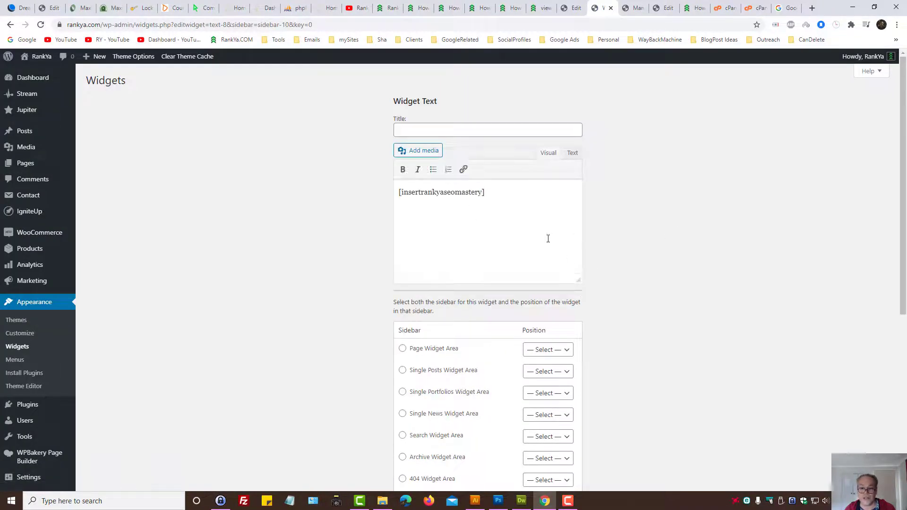
scroll(503, 254, down, 2)
key(ctrl+a)
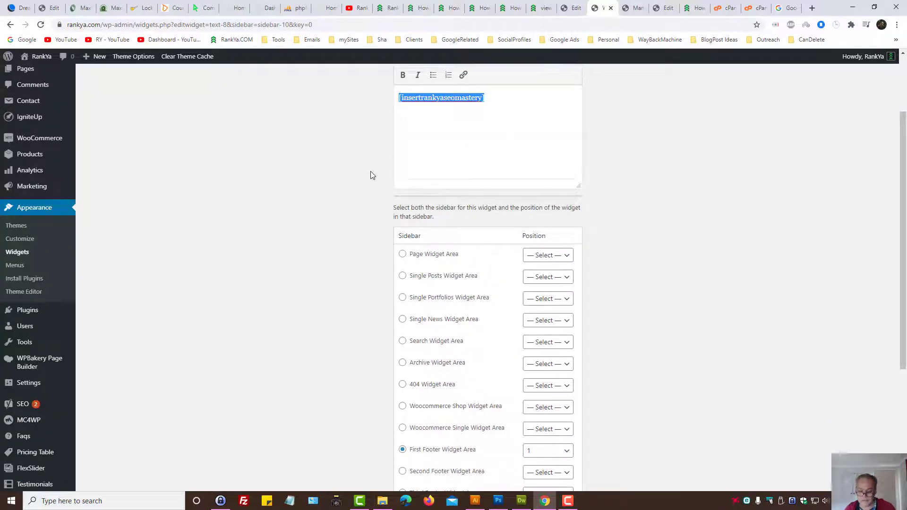
key(ctrl+x)
scroll(648, 264, down, 4)
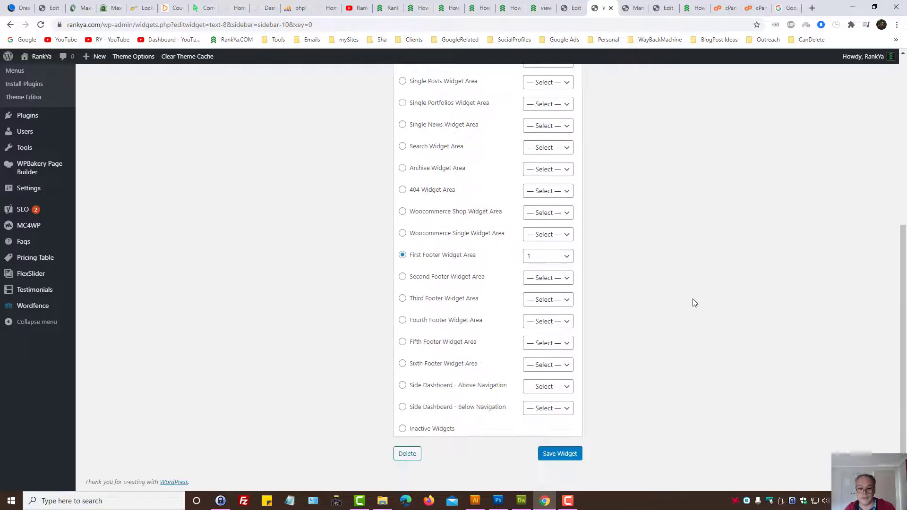
click(399, 455)
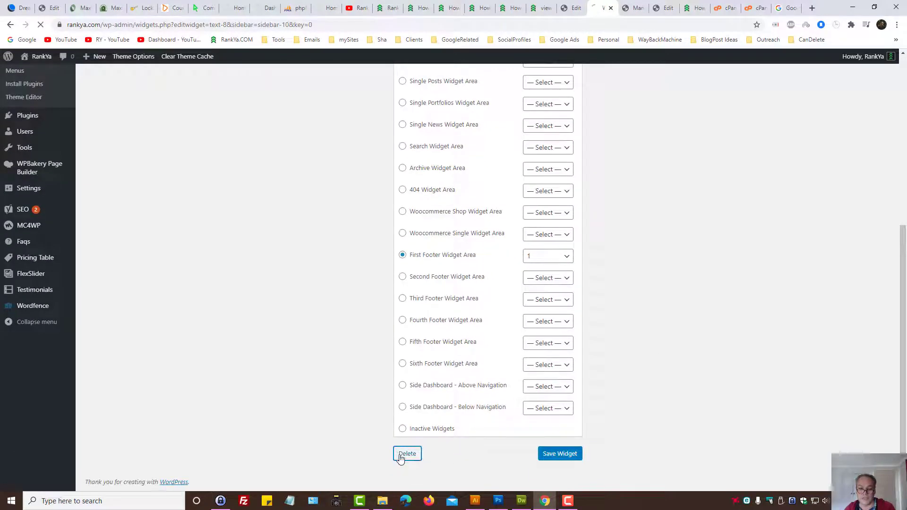
Step: Reload the published Yoast SEO Plugin post and check its footer for the removed title and meta description
click(445, 4)
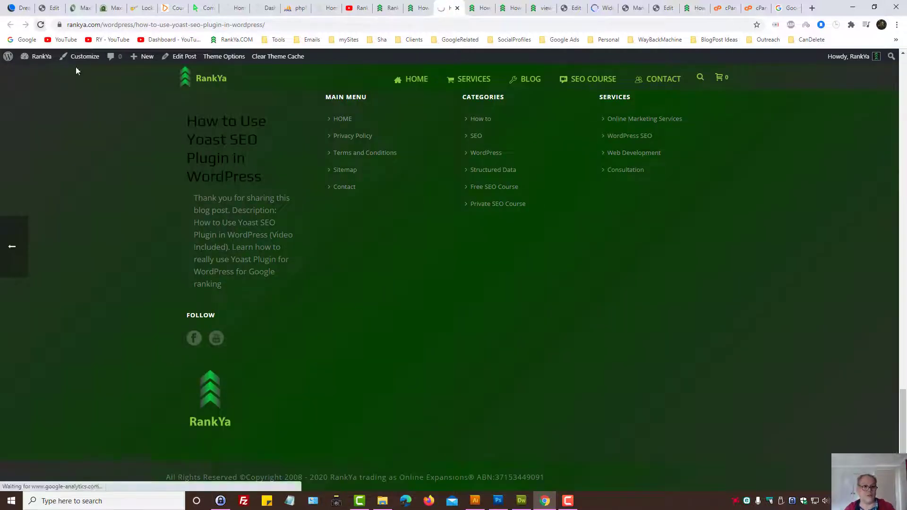
key(F5)
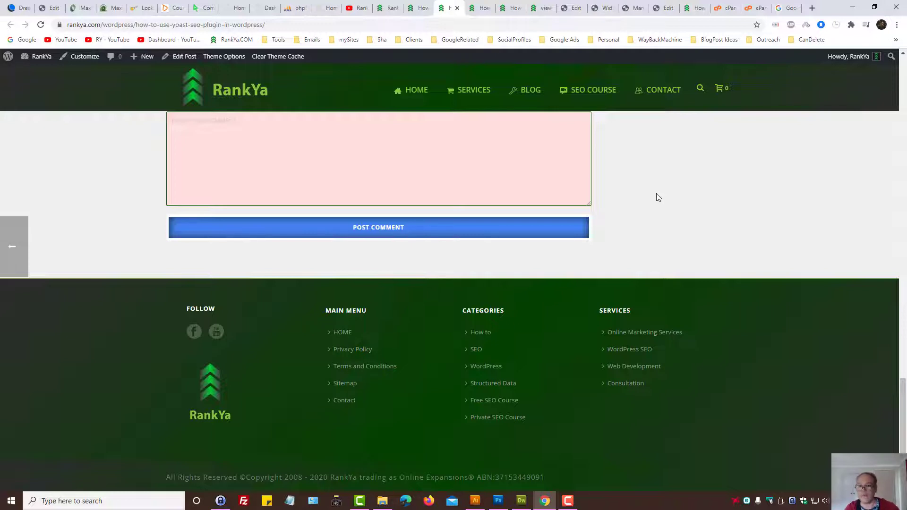
scroll(656, 193, up, 1)
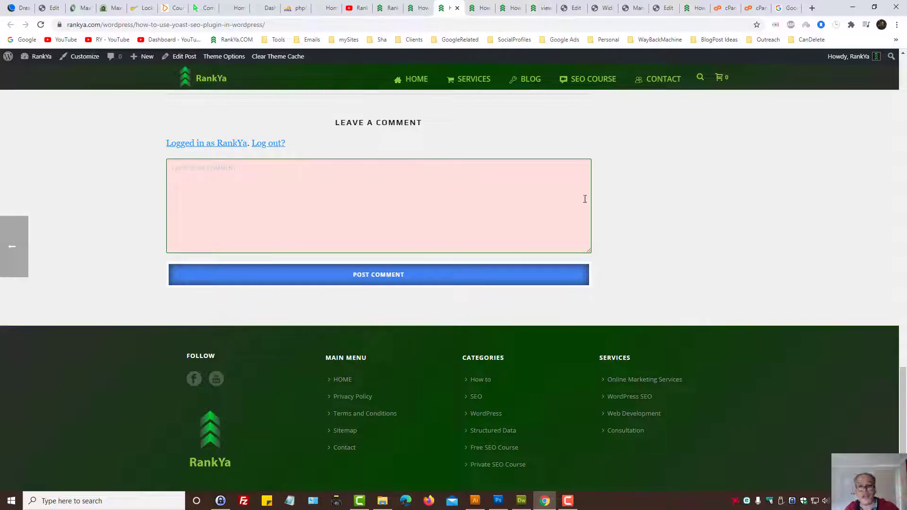
Step: Review the SEO title and meta description in the Yoast SEO section of the post being edited
click(573, 8)
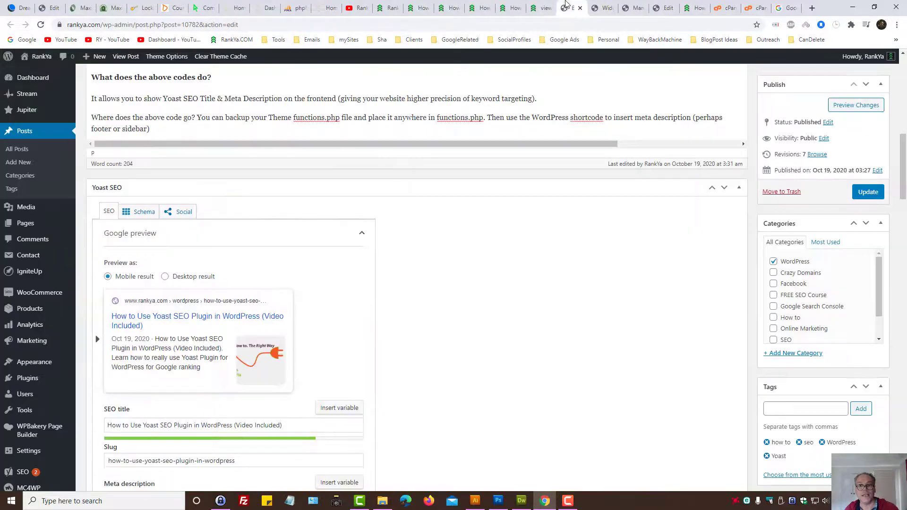
scroll(175, 218, down, 5)
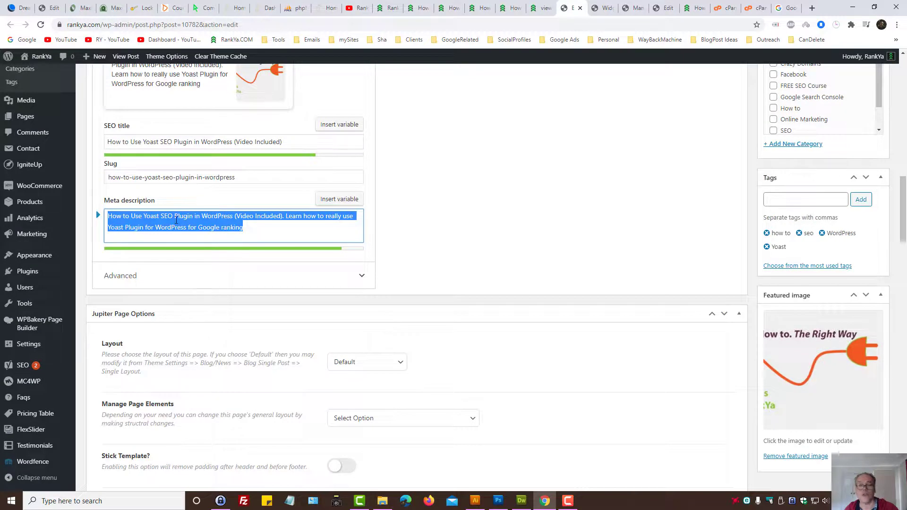
scroll(177, 220, up, 2)
triple_click(140, 234)
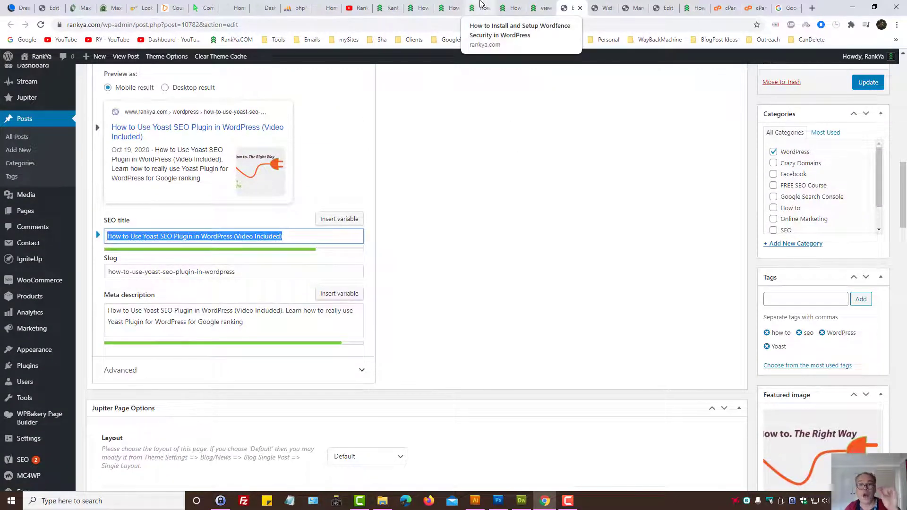
Step: Look through the published post from its header to the code explanation and examine the meta description text in its sidebar
click(452, 5)
scroll(670, 300, up, 20)
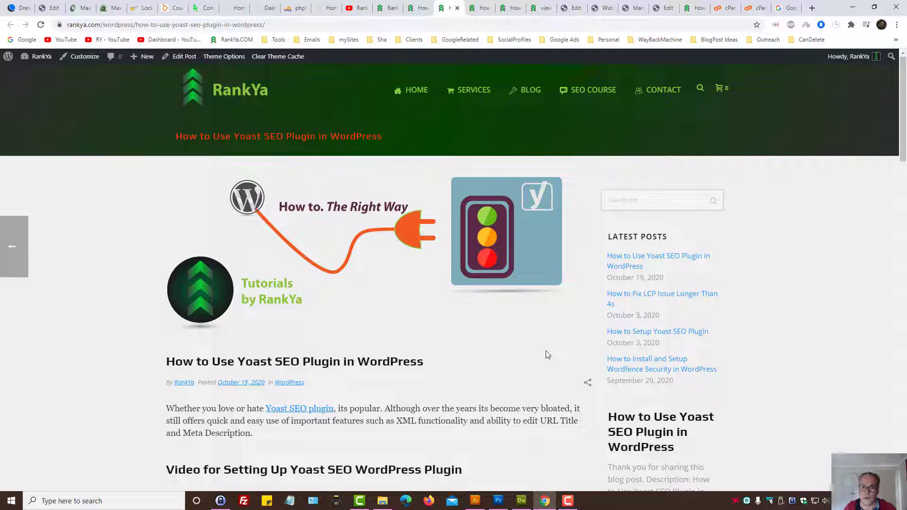
scroll(547, 355, down, 2)
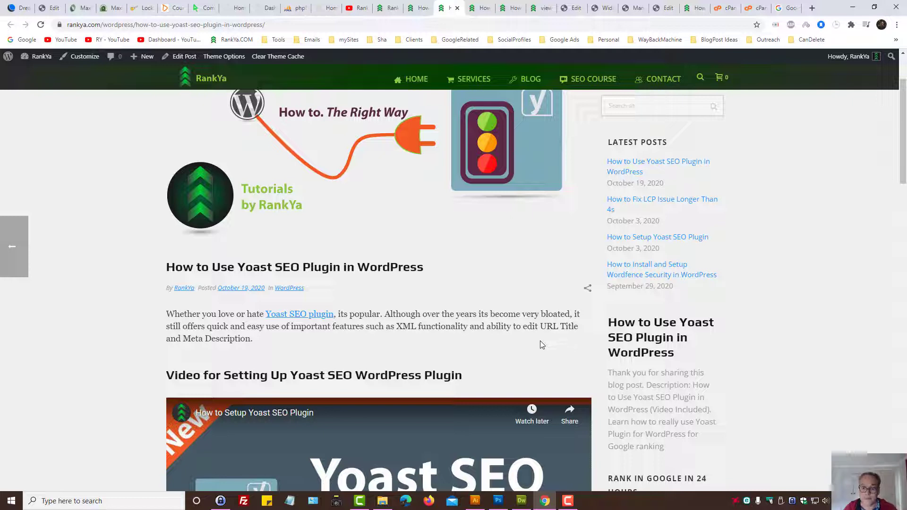
scroll(541, 343, down, 3)
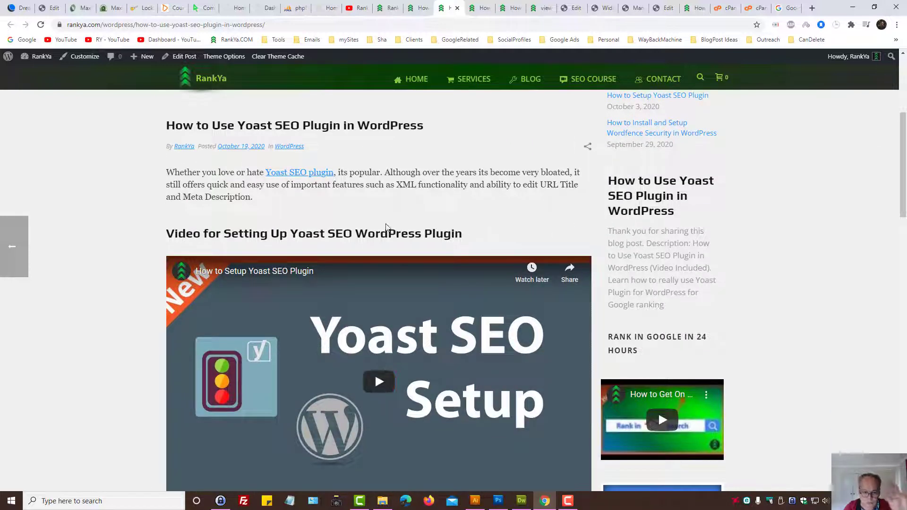
scroll(326, 227, down, 1)
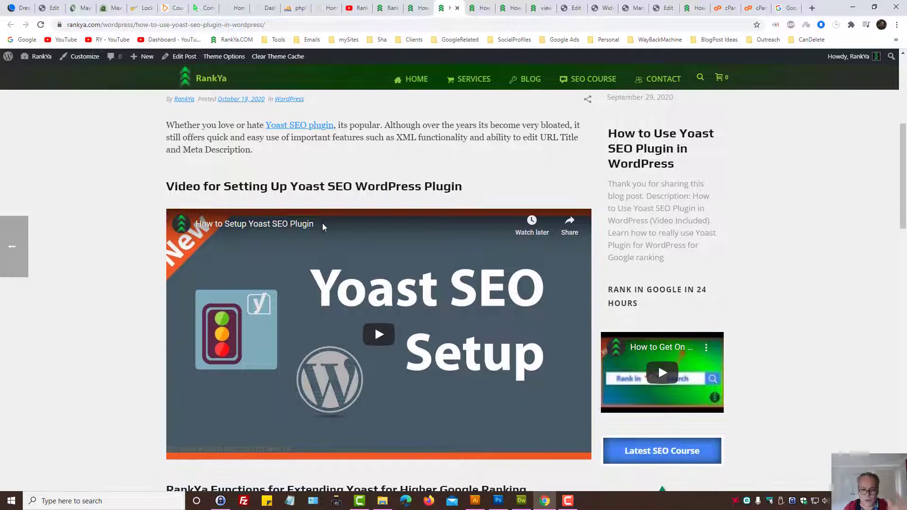
scroll(317, 202, down, 9)
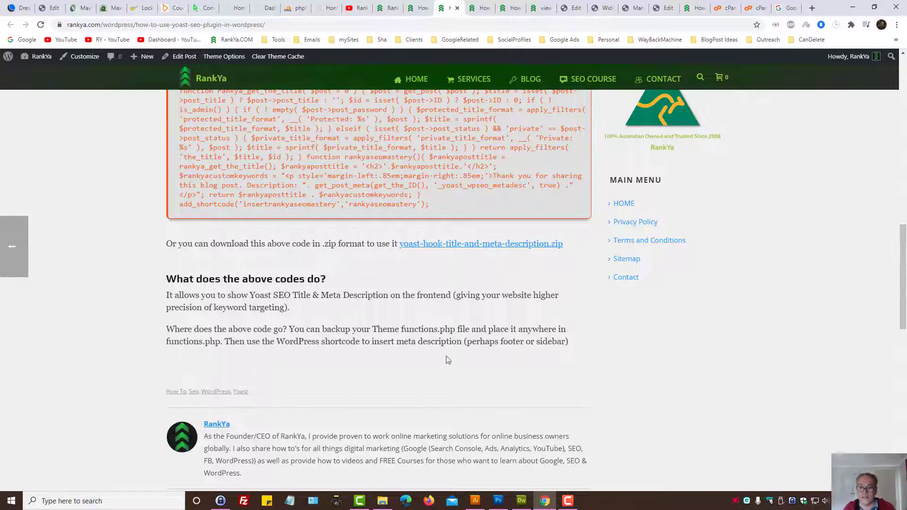
scroll(448, 360, up, 9)
drag(664, 257, 711, 256)
click(643, 184)
click(711, 256)
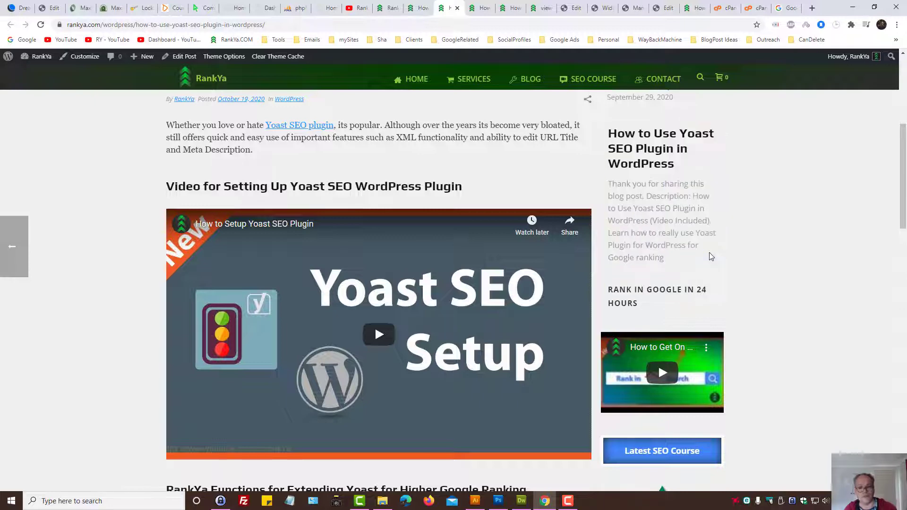
Step: Compare the published post's main heading with the title heading in the sidebar widget and the page URL
scroll(666, 205, up, 3)
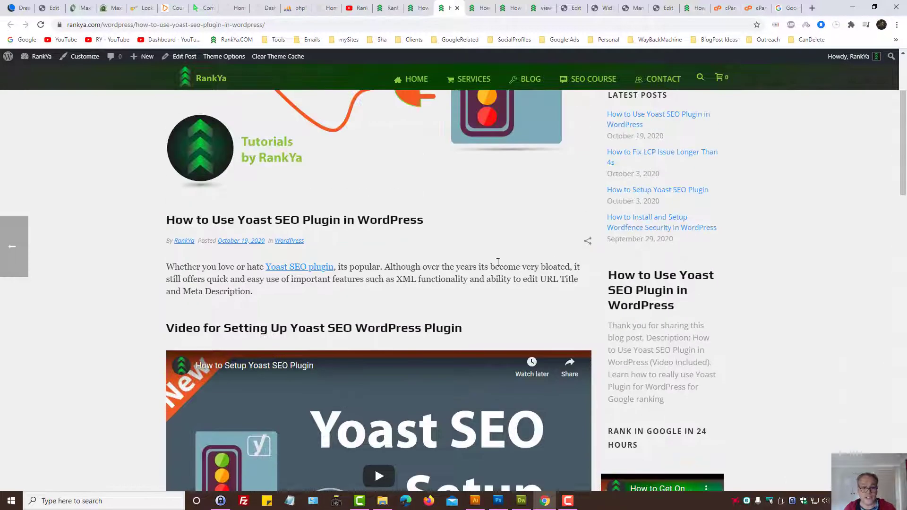
triple_click(273, 219)
right_click(273, 218)
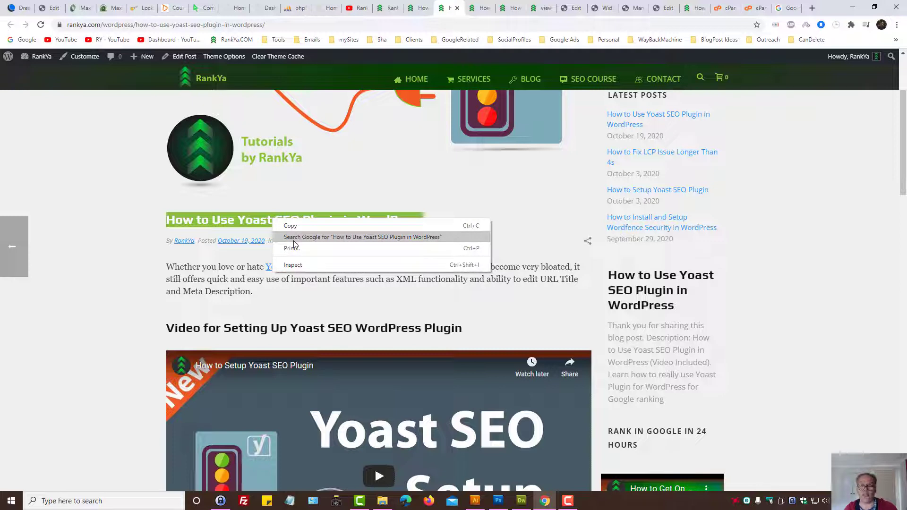
drag(610, 271, 686, 307)
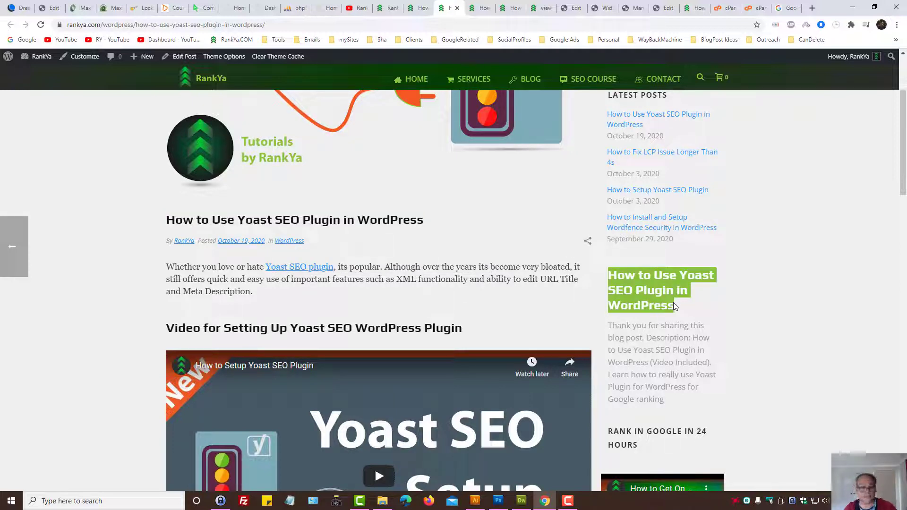
triple_click(650, 303)
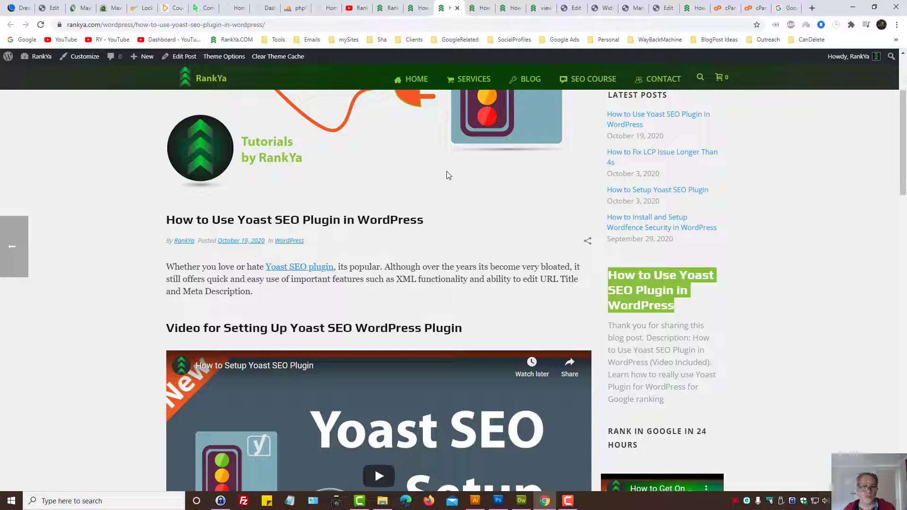
key(ctrl+l)
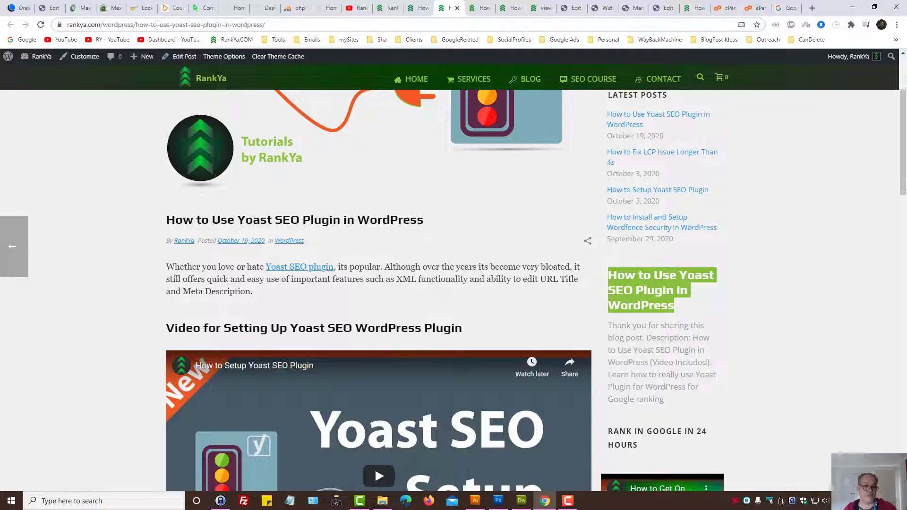
Step: Examine the RankYa functions code block and the yoast-hook-title-and-meta-description.zip download link in the published post
scroll(350, 252, down, 10)
drag(429, 299, 174, 177)
click(303, 227)
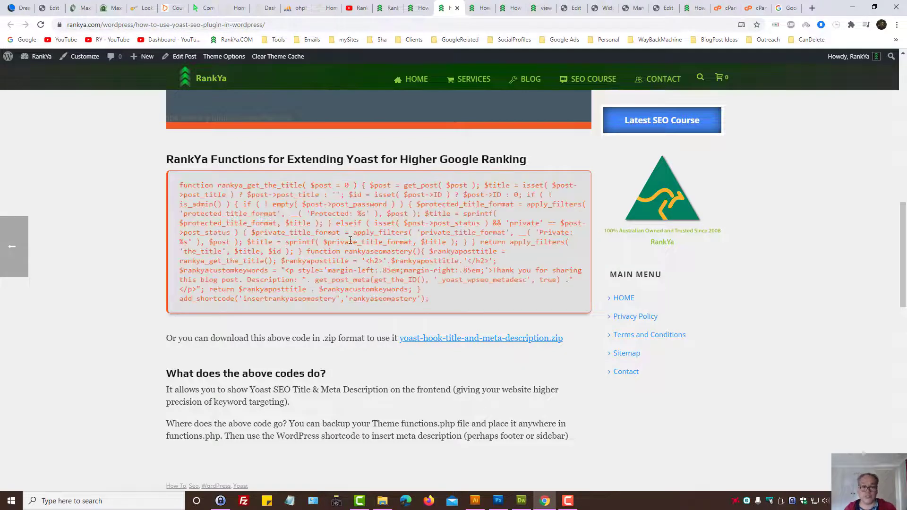
scroll(363, 243, down, 2)
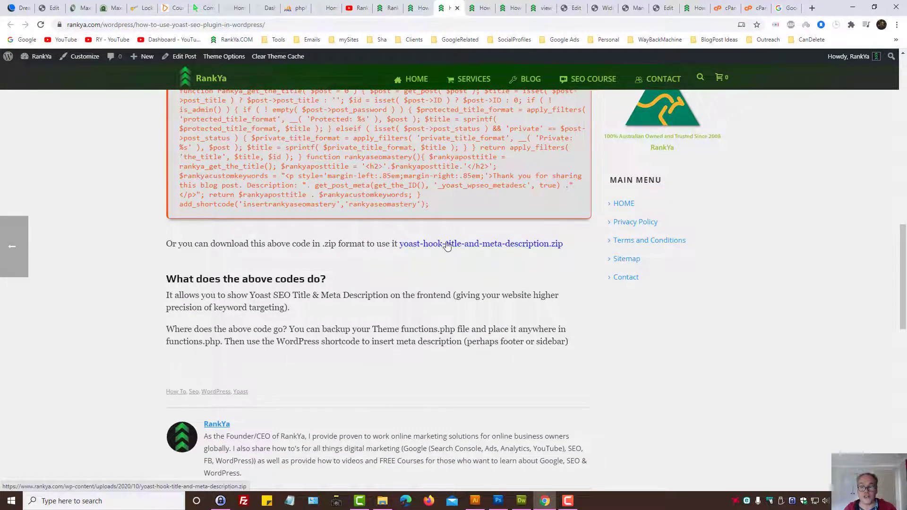
Step: Switch to Dreamweaver and insert a blank line above the rankyaseomastery function in functions.php
click(521, 501)
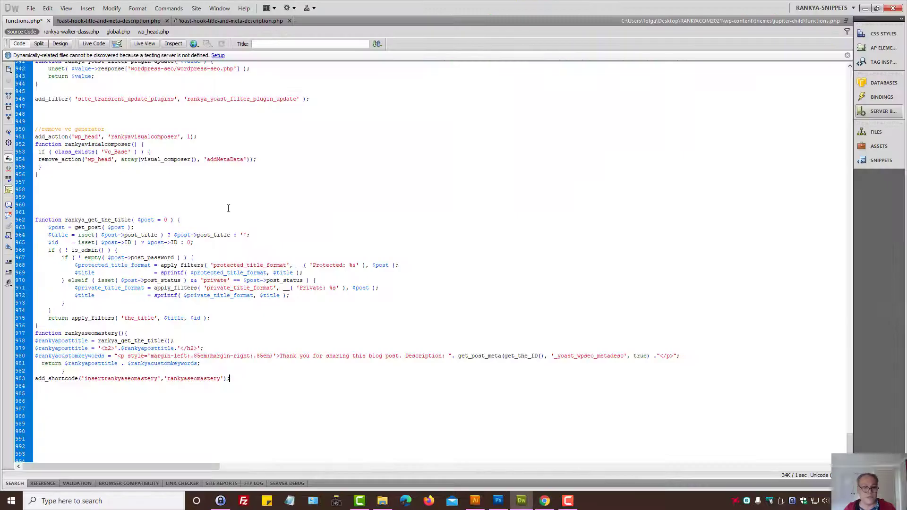
drag(235, 380, 20, 224)
click(234, 304)
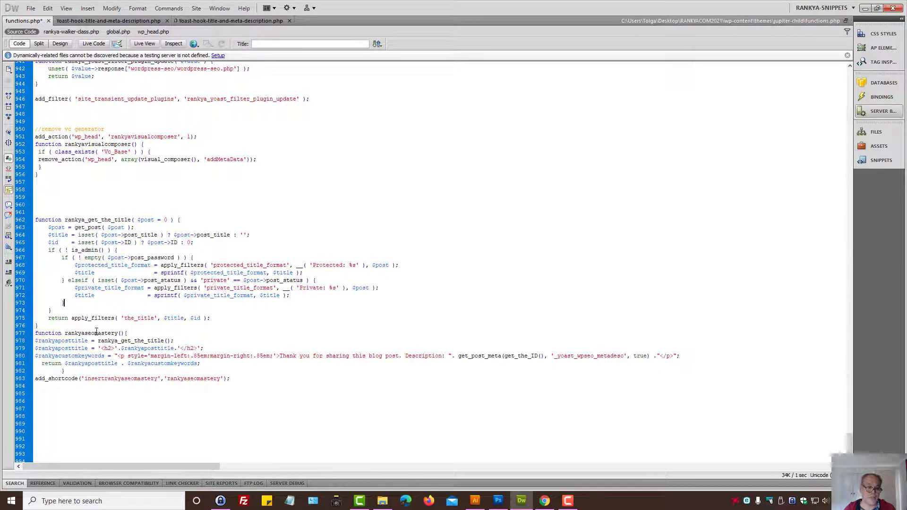
key(Return)
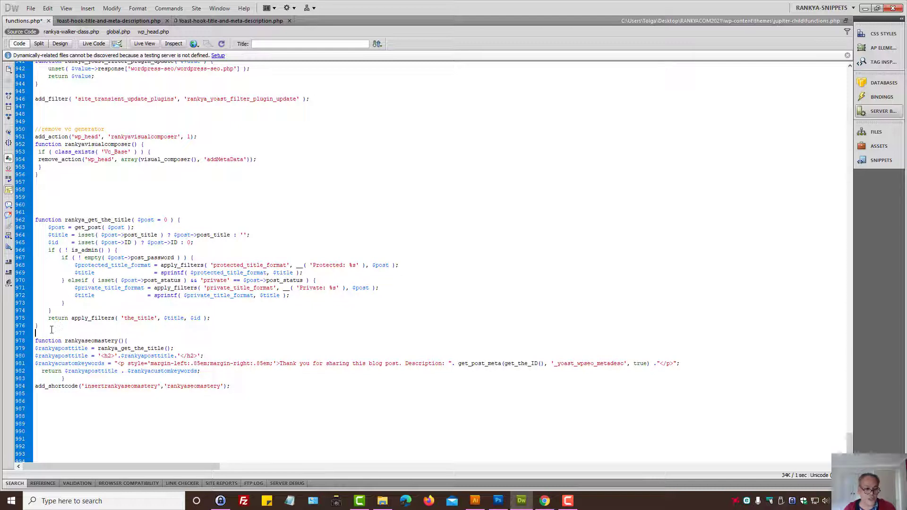
Step: Examine the rankya_get_the_title function, the rankyaseomastery function and its add_shortcode line in functions.php
drag(53, 332, 24, 220)
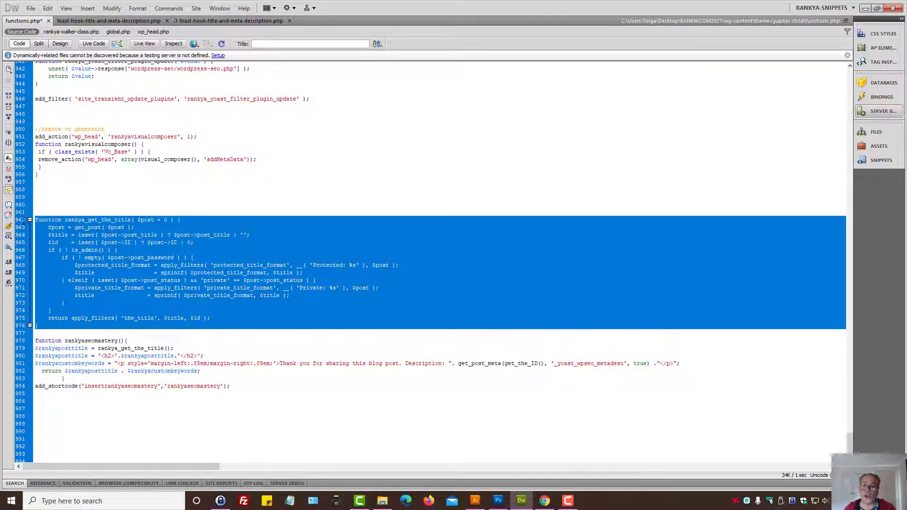
click(130, 348)
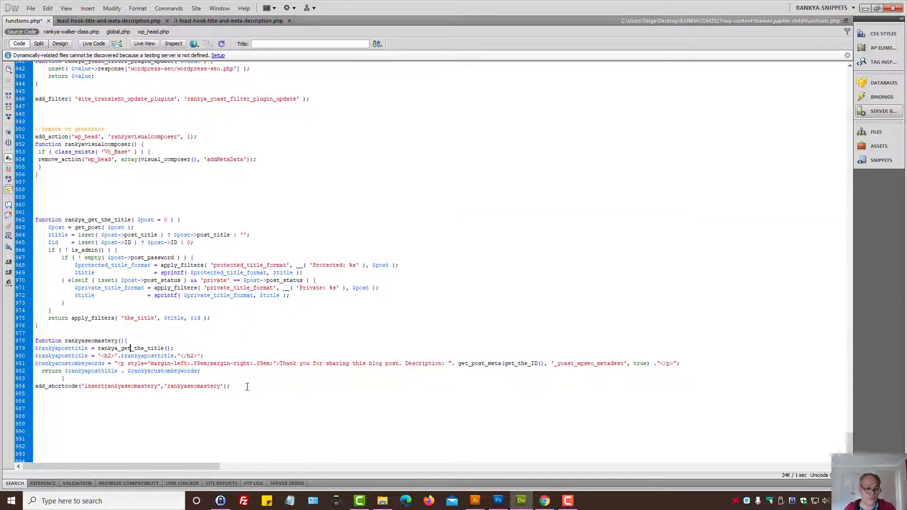
drag(247, 387, 35, 339)
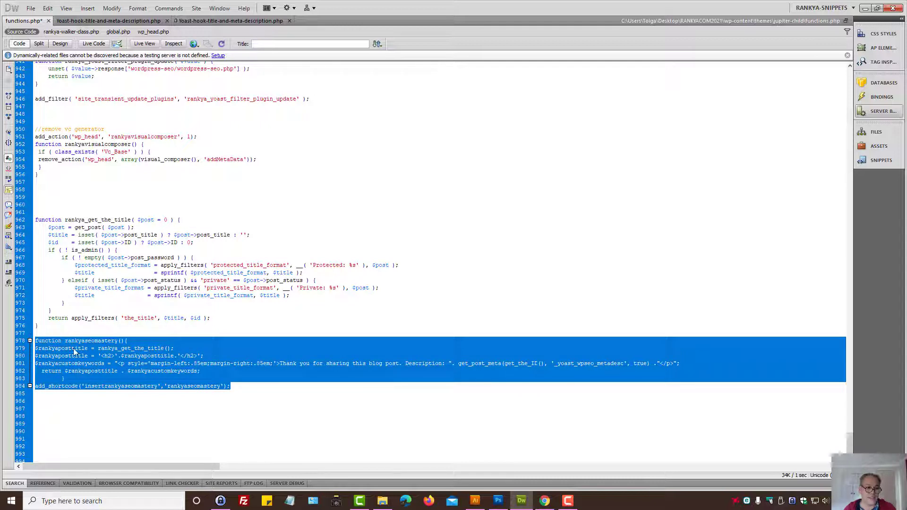
click(94, 360)
click(83, 340)
double_click(82, 340)
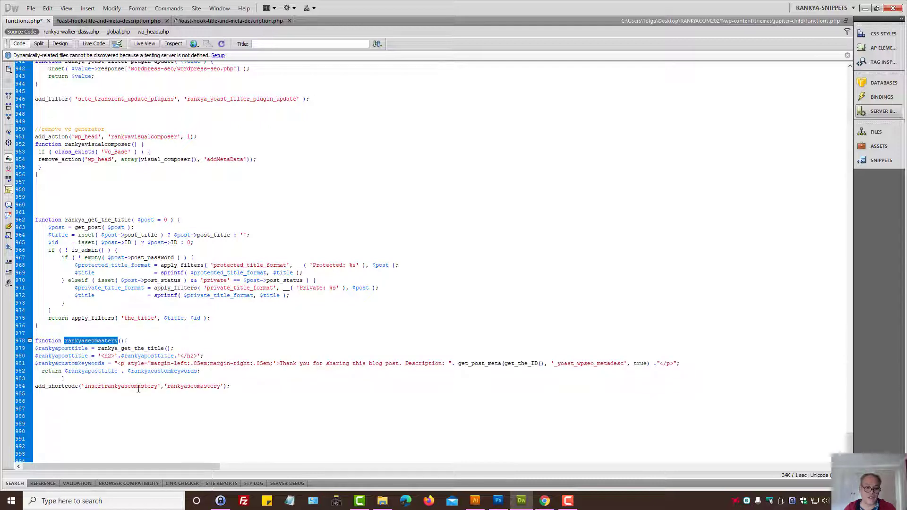
click(173, 386)
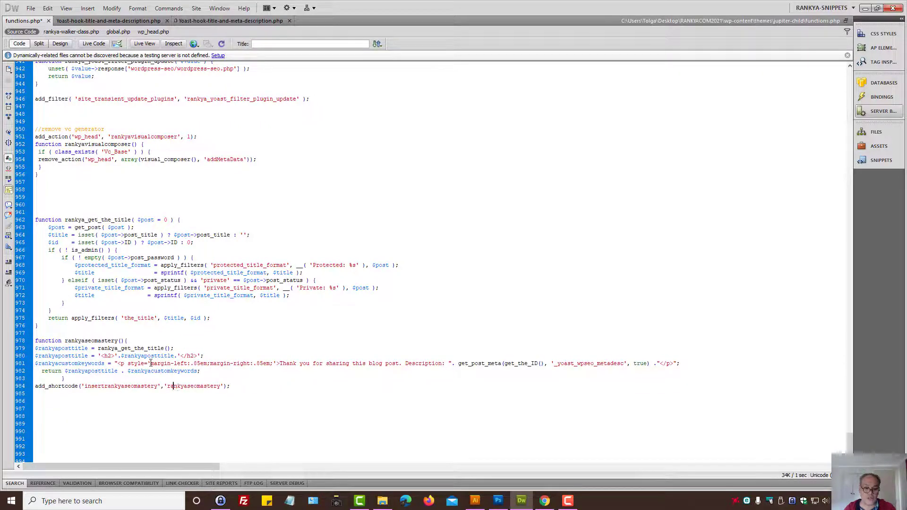
Step: Examine the $rankyacustomkeywords line, including its get_post_meta call, the _yoast_wpseo_metadesc key and the thank-you text
drag(118, 364, 676, 361)
click(520, 361)
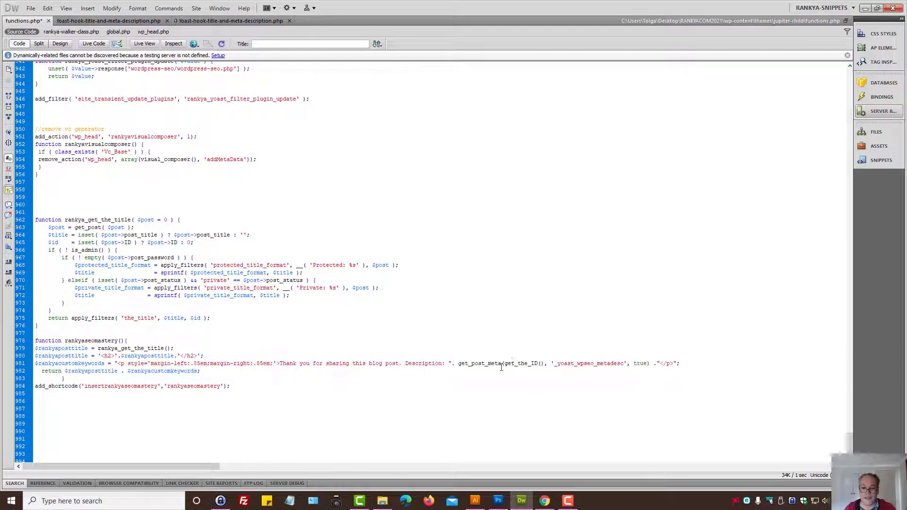
double_click(478, 363)
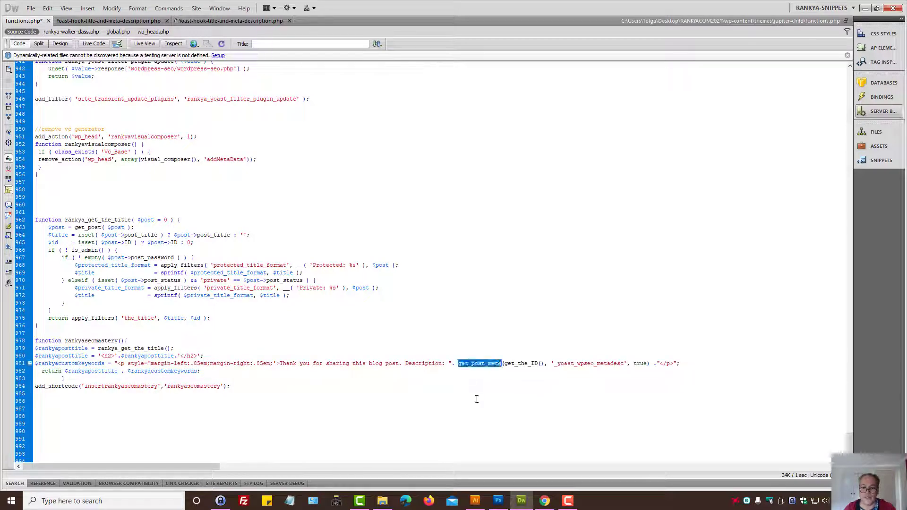
click(567, 364)
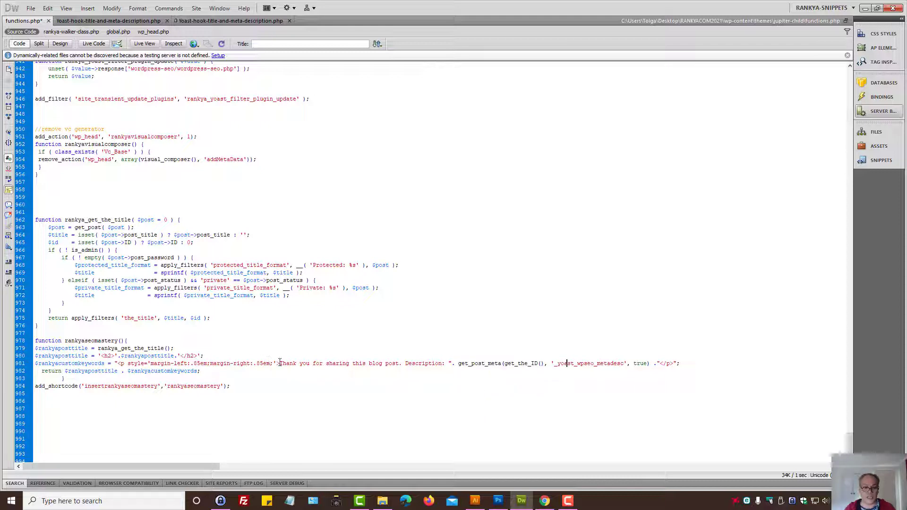
drag(280, 363, 447, 365)
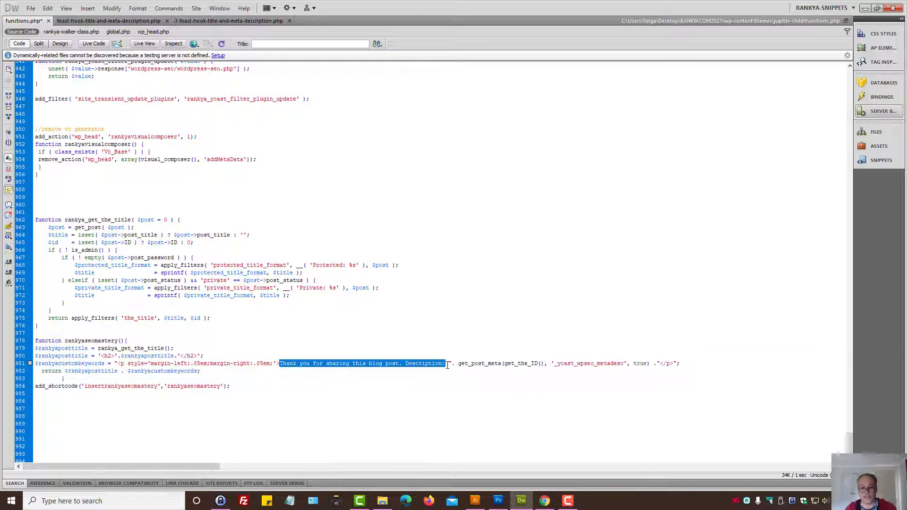
click(447, 365)
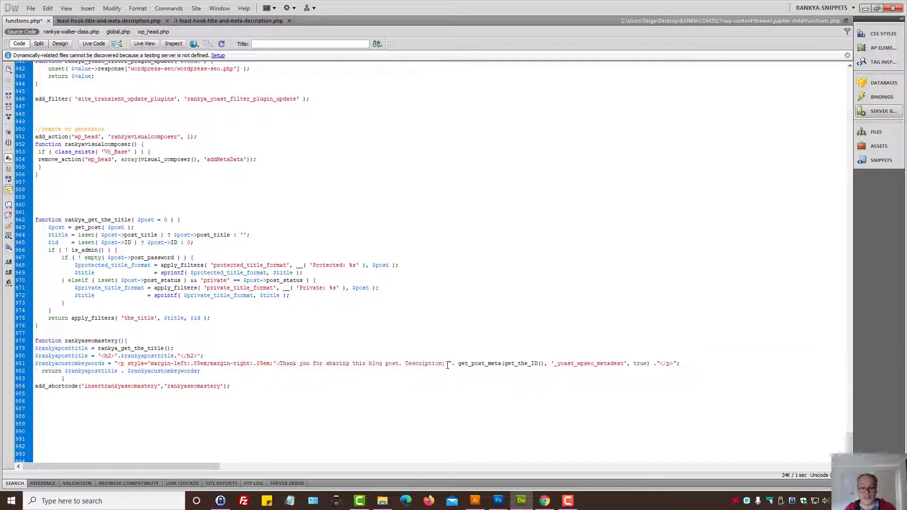
Step: Switch back to Chrome and view the RankYa YouTube channel page
click(545, 501)
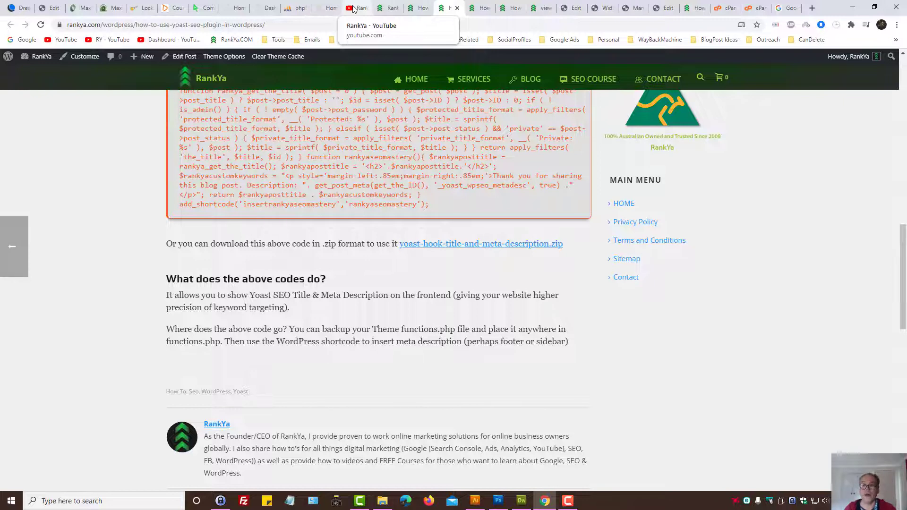
click(354, 9)
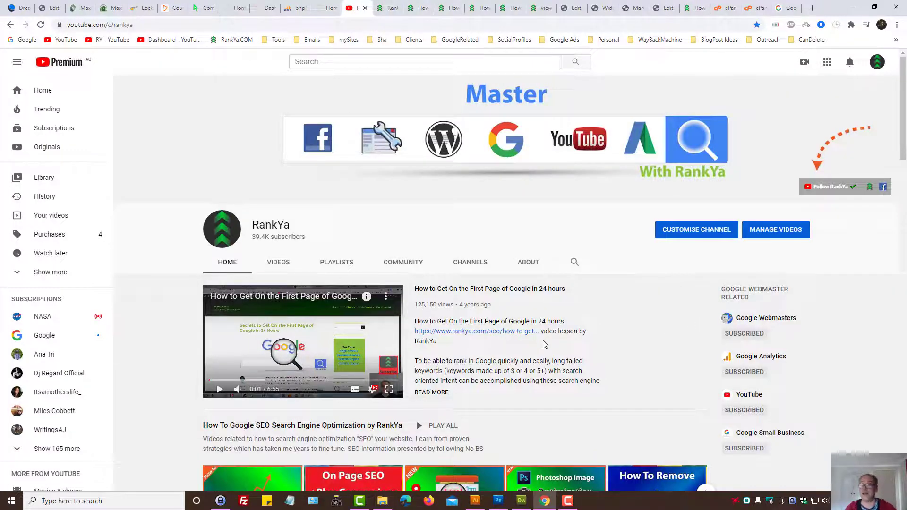